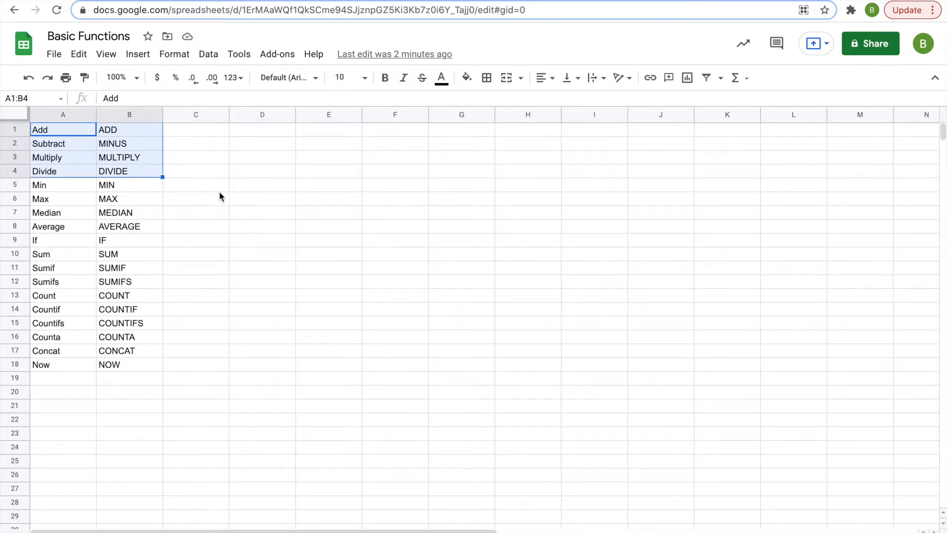
Step: Enter 3 in C1 and 2 in D1 as the sample numbers for the Add row
click(196, 132)
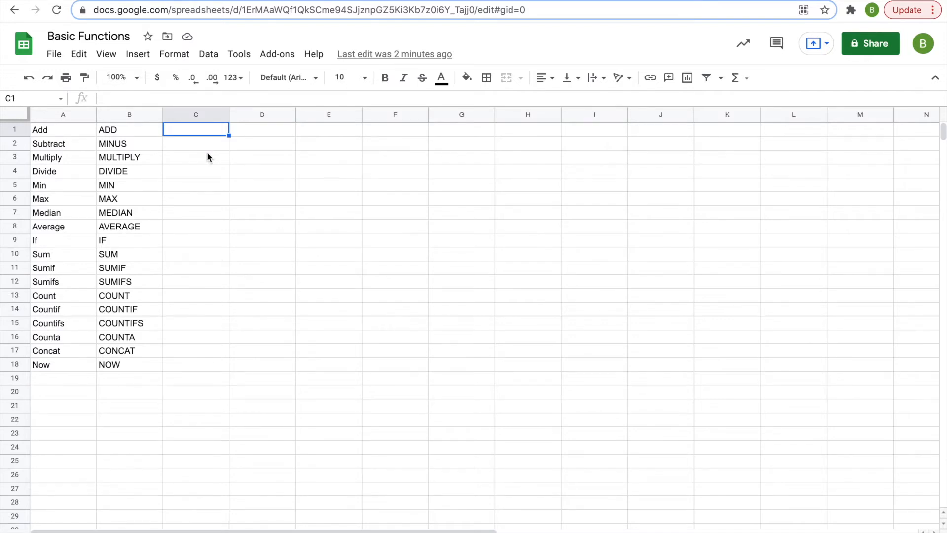
drag(171, 168, 173, 128)
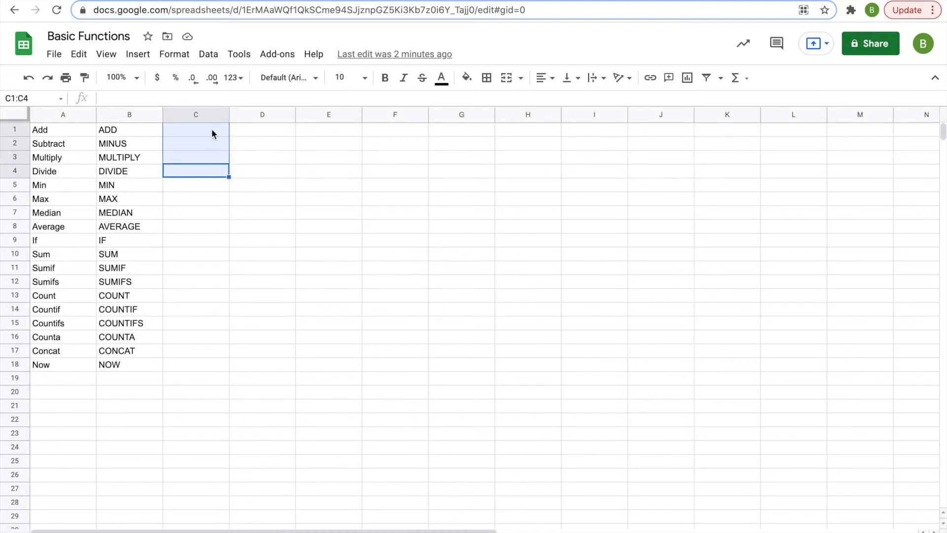
click(193, 127)
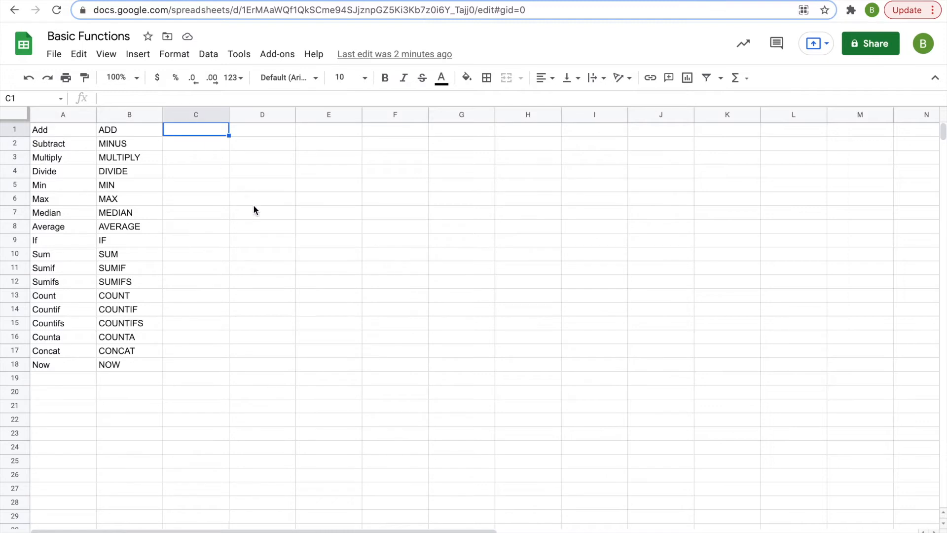
text(3)
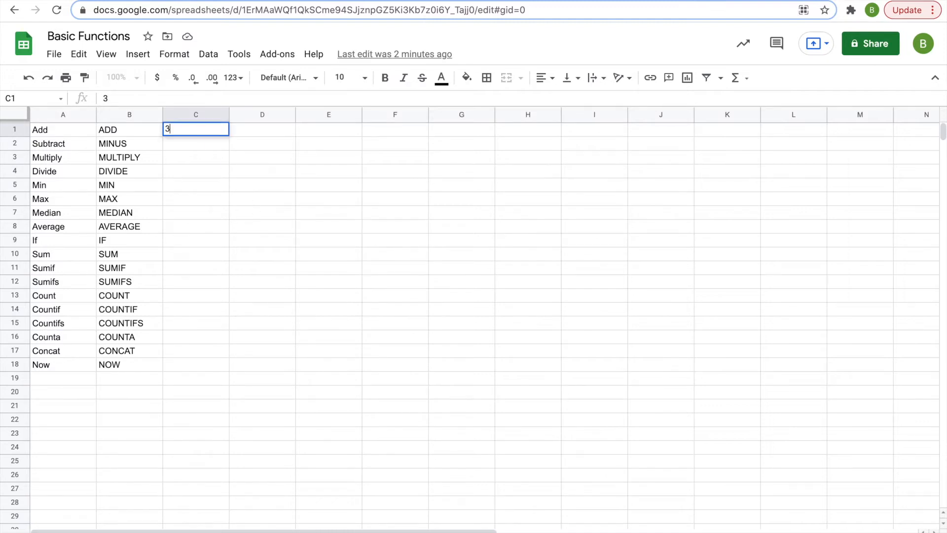
key(Tab)
text(1)
key(BackSpace)
text(2)
key(Tab)
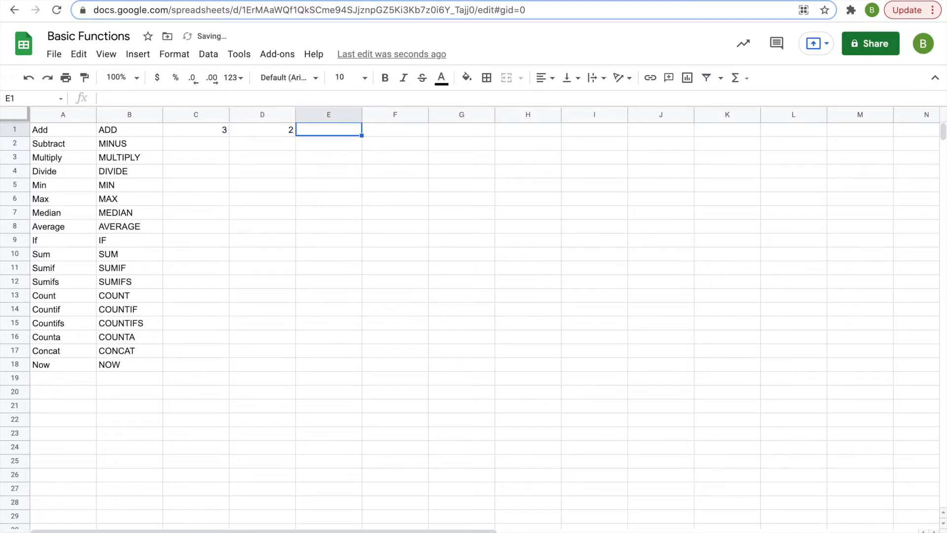
Step: Add the two numbers of row 1 in E1 with the function formula =ADD(C1,D1)
text(=A)
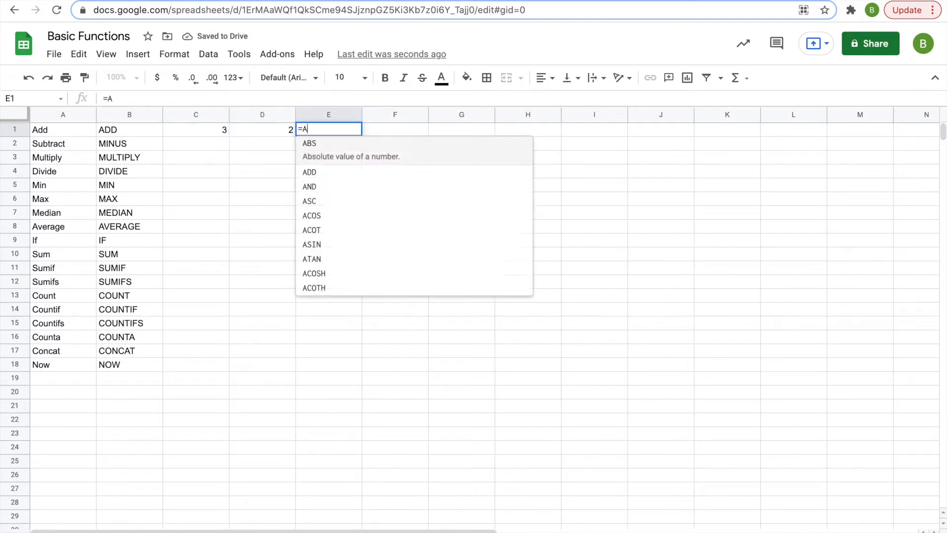
text(DD()
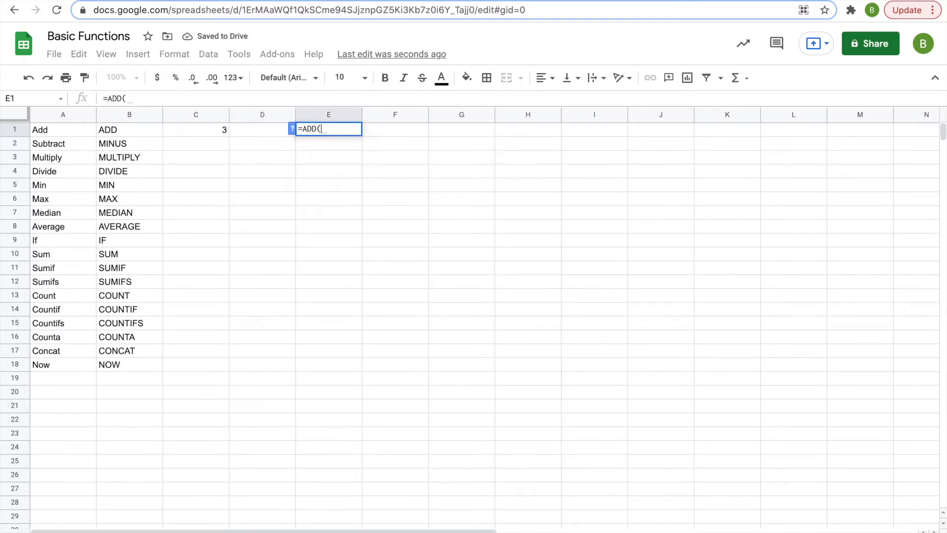
click(201, 129)
text(,)
click(255, 130)
key(Return)
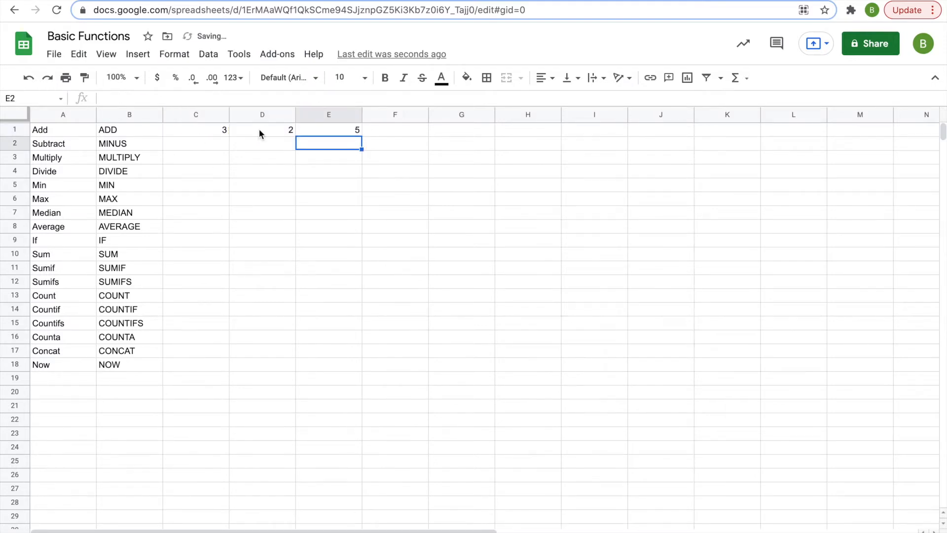
Step: Add the same two numbers in F1 with the plus operator, using =C1+D1
click(384, 131)
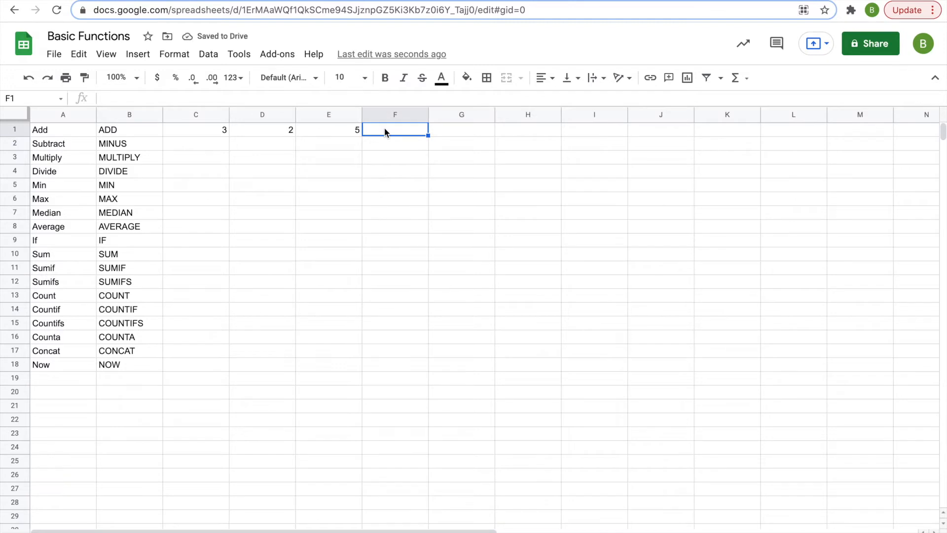
text(=)
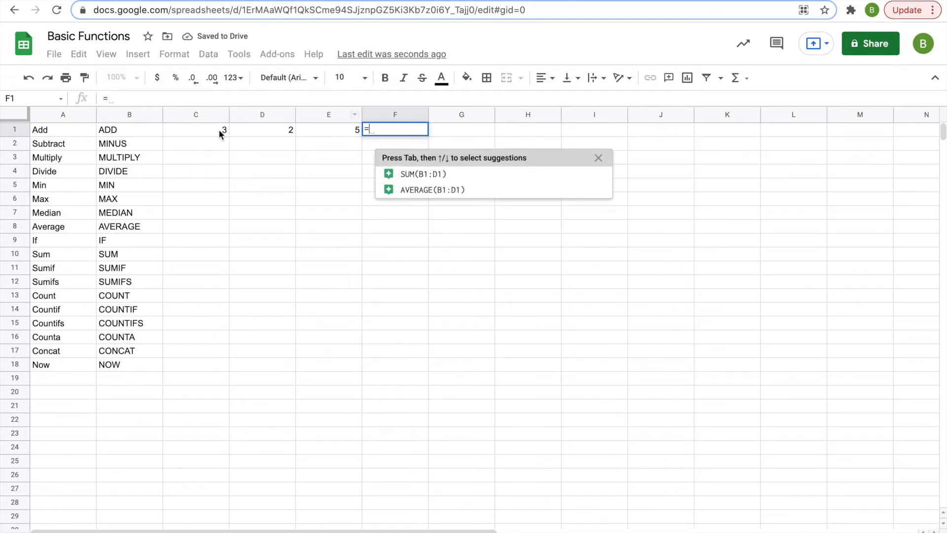
click(218, 130)
text(+)
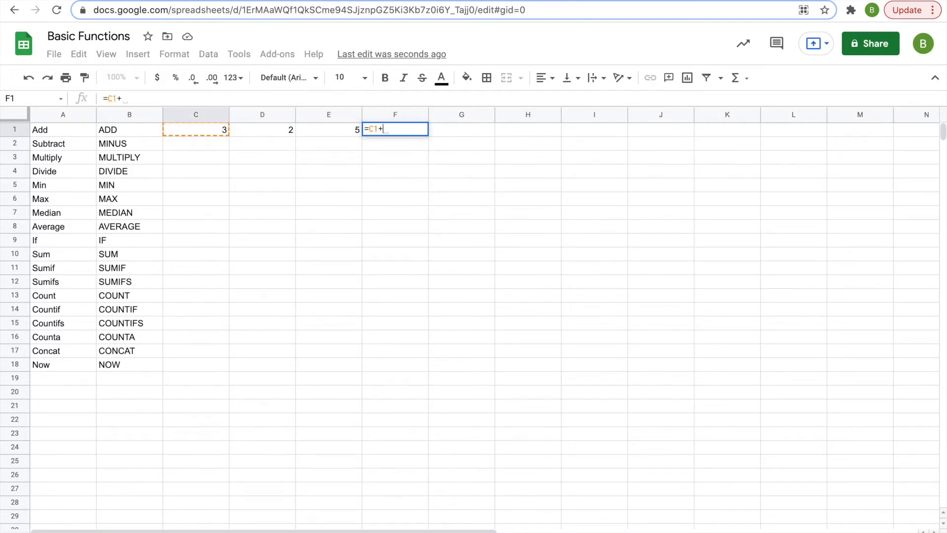
click(243, 130)
key(Return)
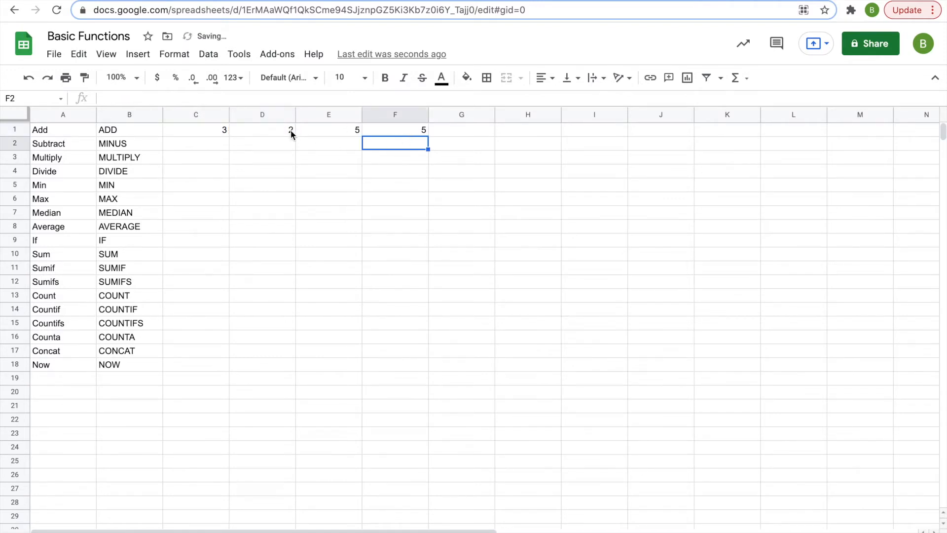
Step: Enter 3 in C2 and 2 in D2 as the sample numbers for the Subtract row
click(190, 145)
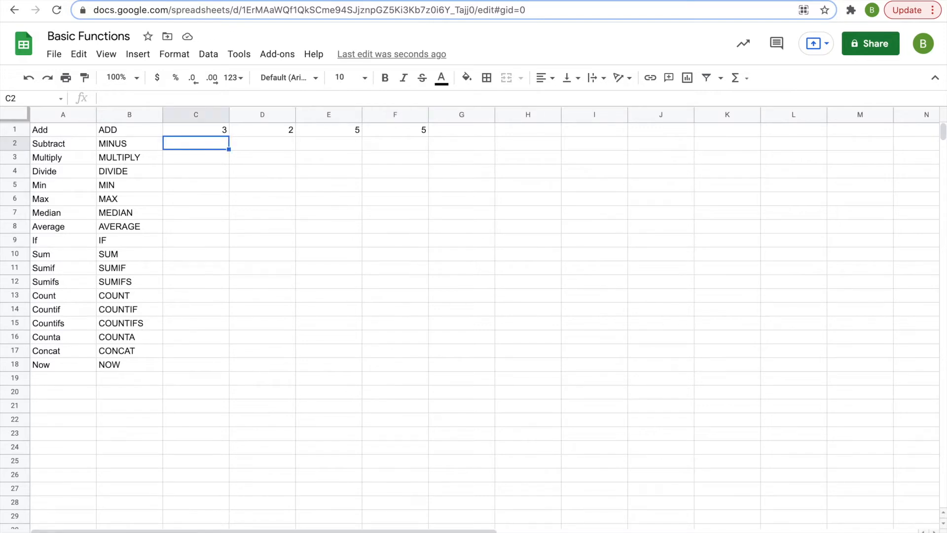
text(3)
key(Tab)
text(2)
key(Tab)
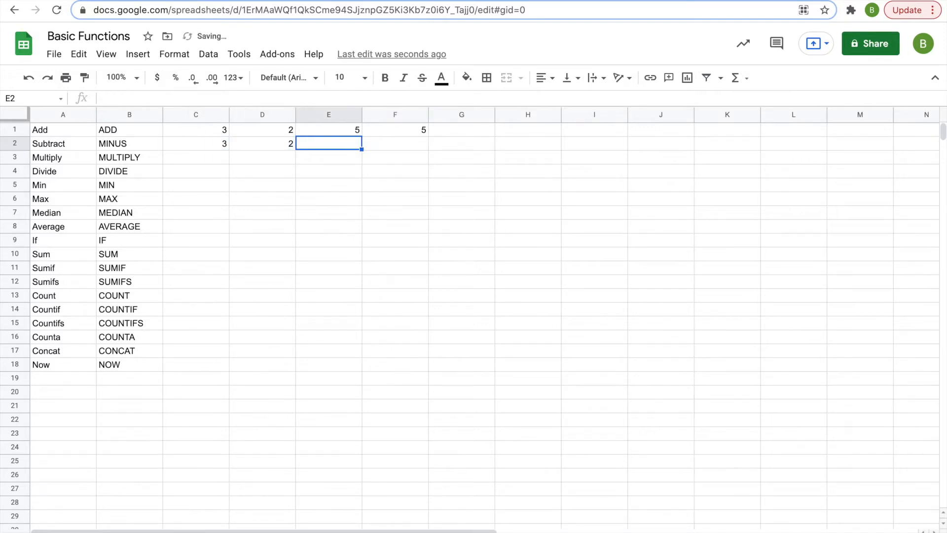
Step: Subtract D2 from C2 in cell E2 with the function formula =MINUS(C2,D2)
text(=MIN)
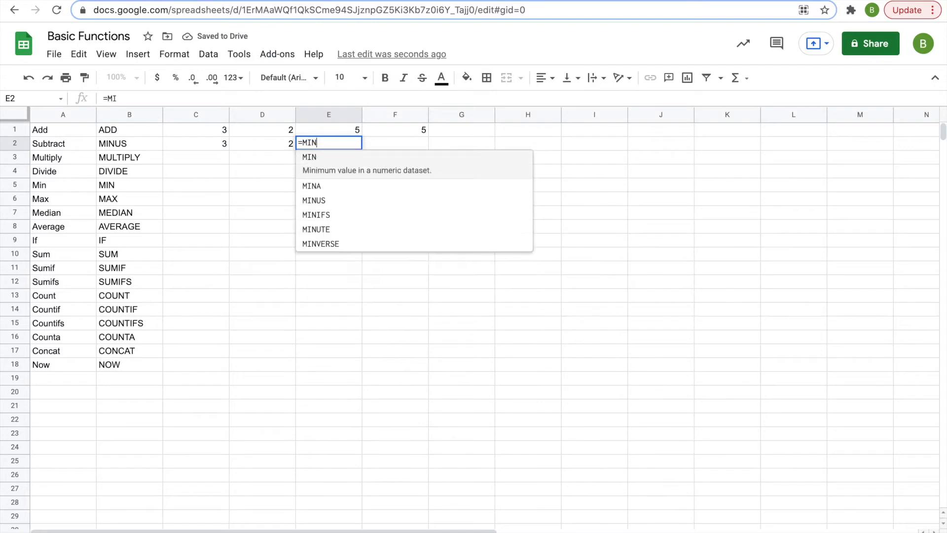
text(US()
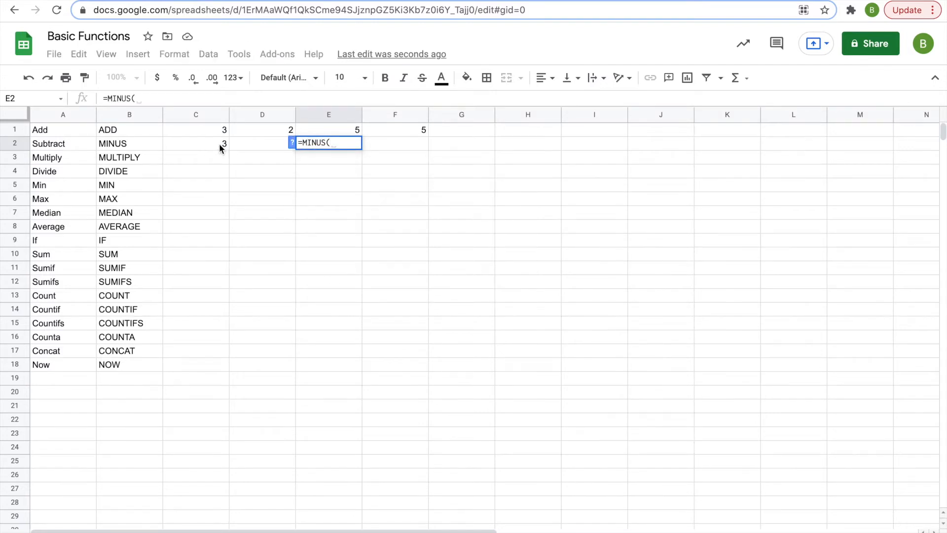
click(221, 144)
text(,)
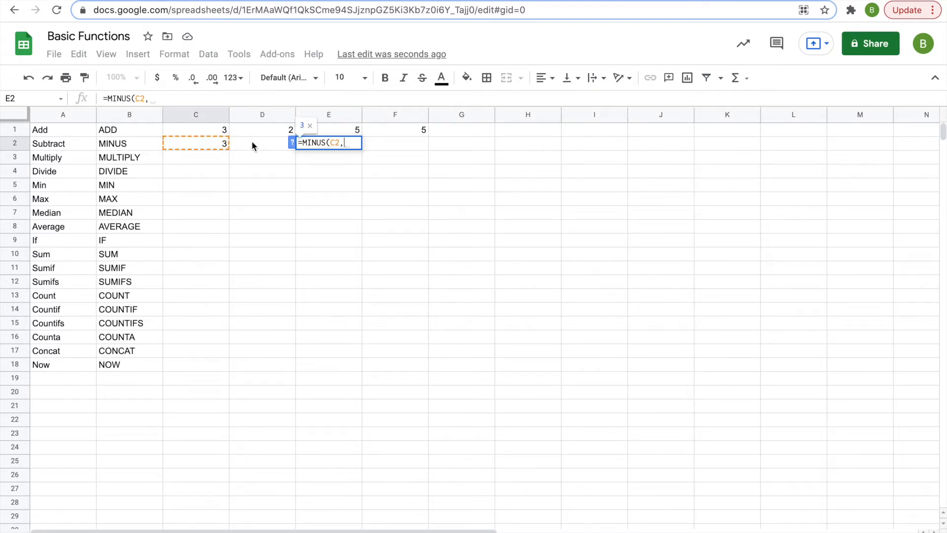
click(251, 144)
text())
key(Return)
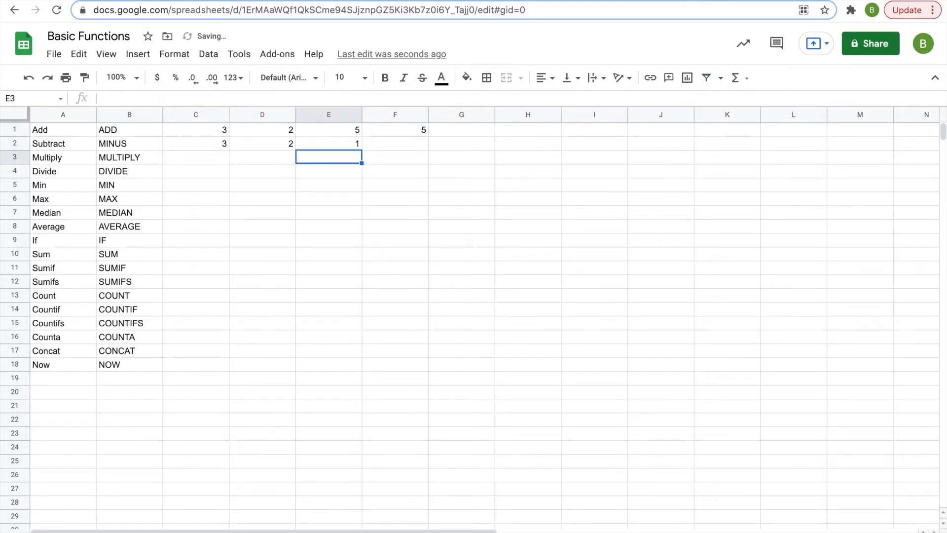
Step: Subtract the same numbers in F2 with the minus operator, using =C2-D2
click(367, 140)
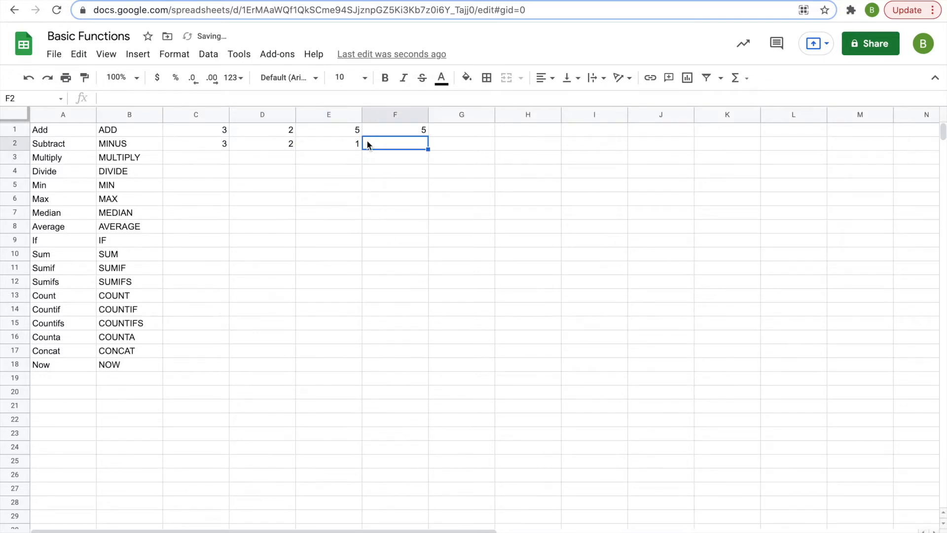
text(=)
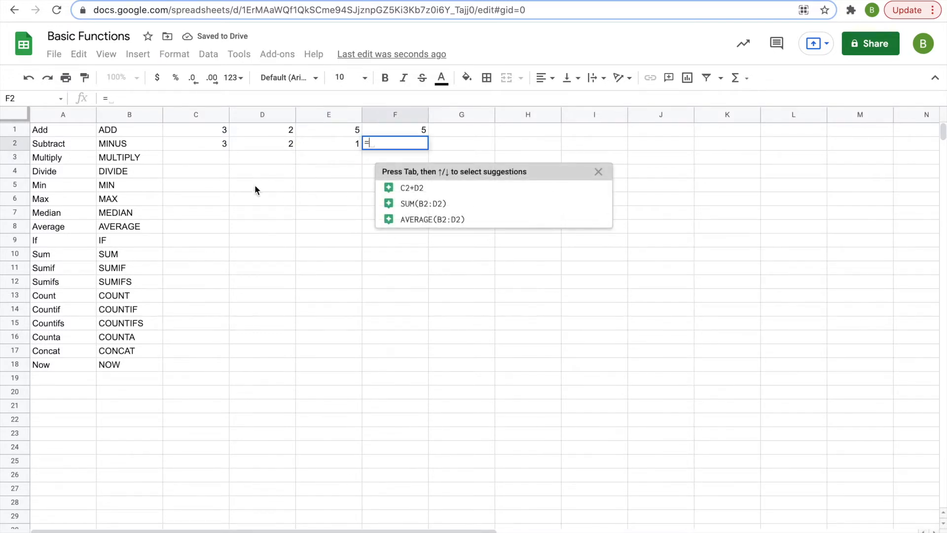
click(207, 142)
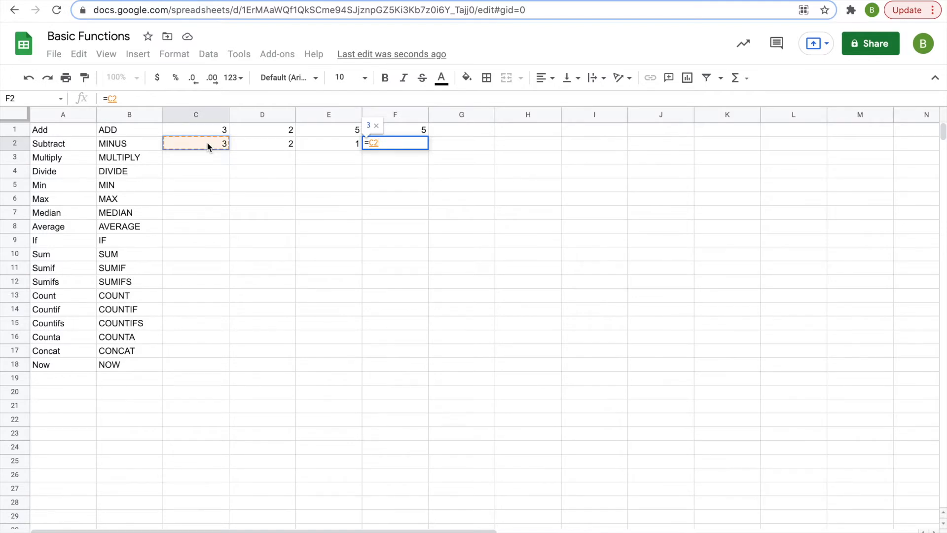
text(-)
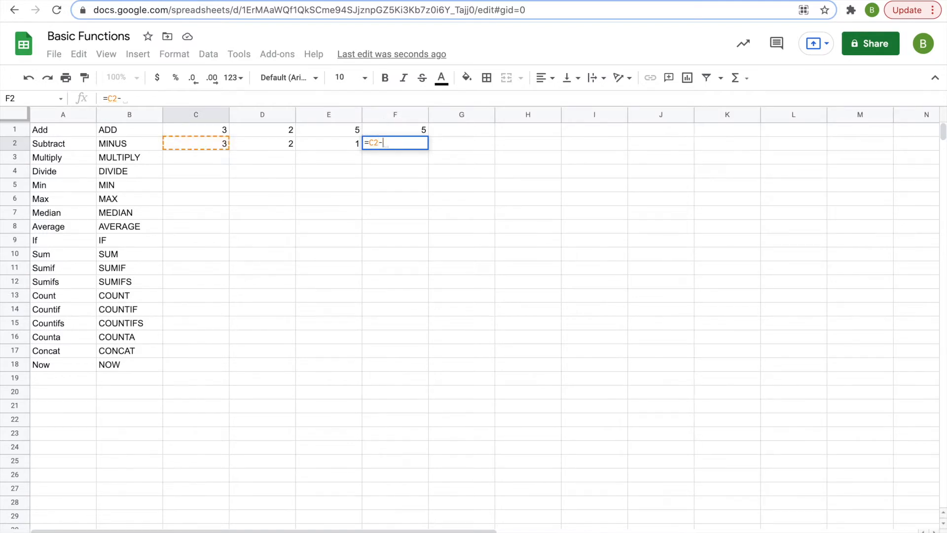
click(262, 143)
key(Return)
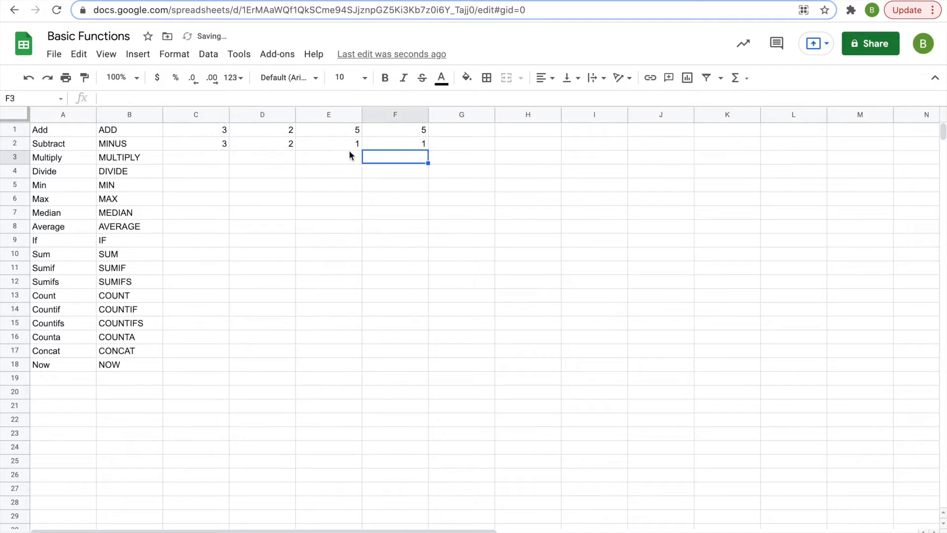
Step: Enter 3 in C3 and 2 in D3 as the sample numbers for the Multiply row
click(220, 162)
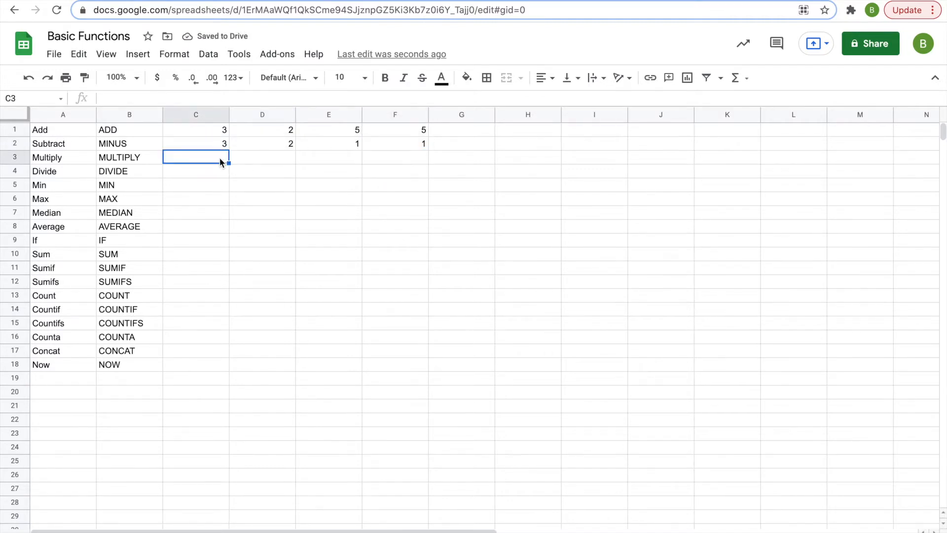
text(3)
key(Tab)
text(2)
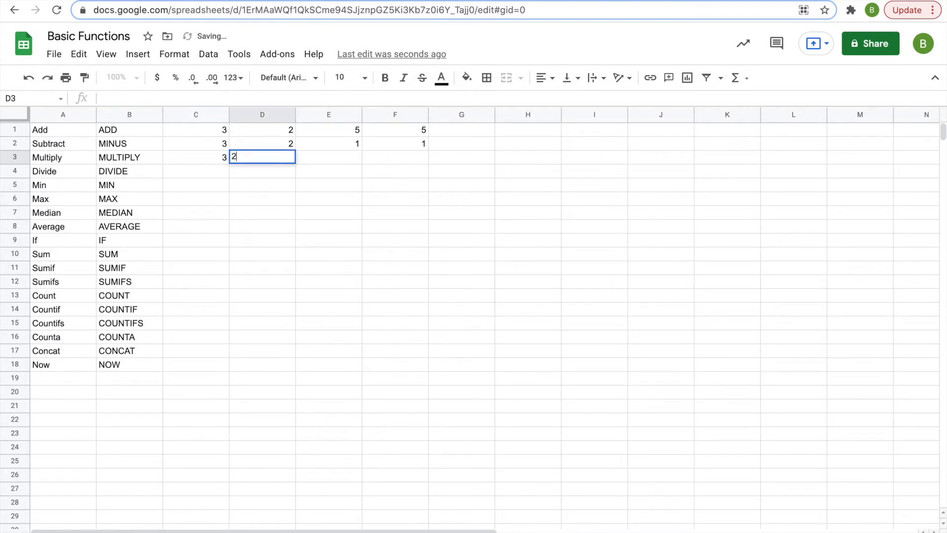
key(Tab)
Step: Multiply the two numbers of row 3 in E3 with the function formula =MULTIPLY(C3,D3)
text(=)
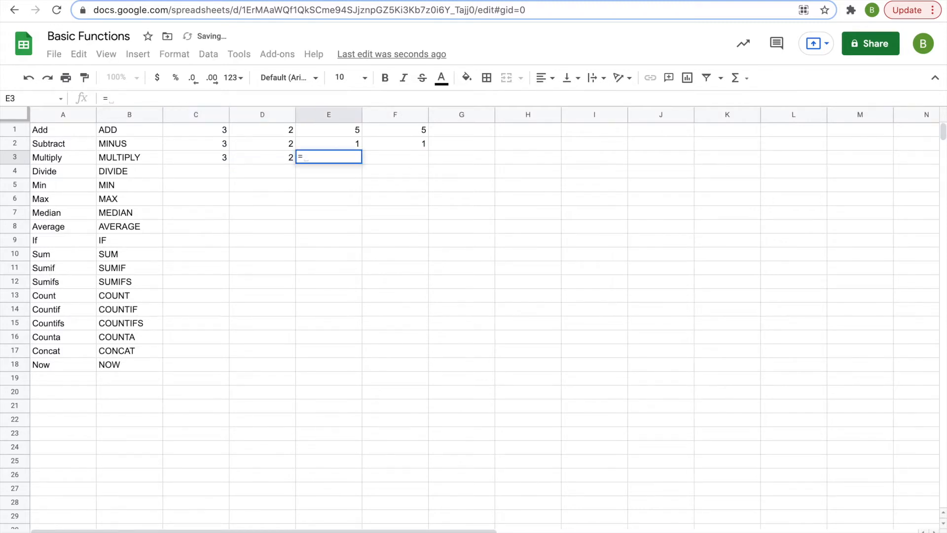
text(MULTIPLY()
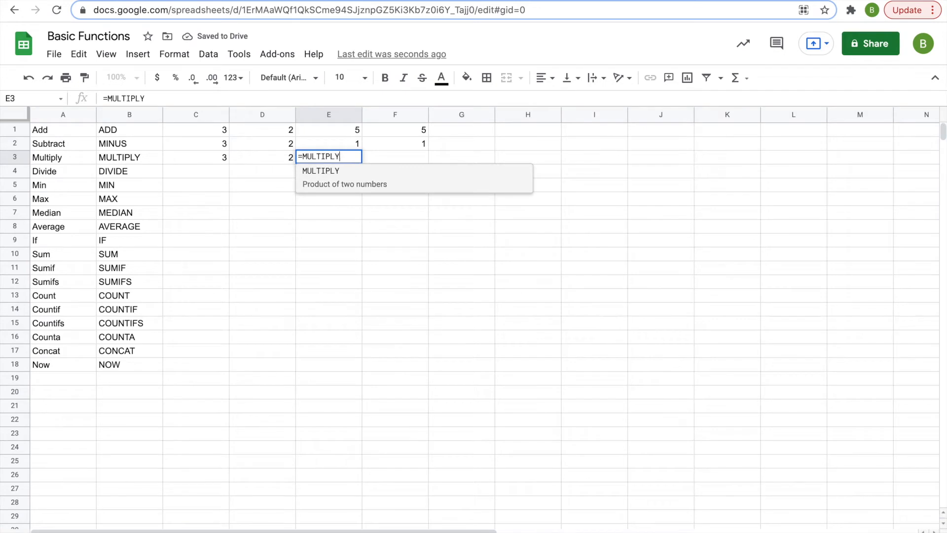
click(206, 158)
text(,)
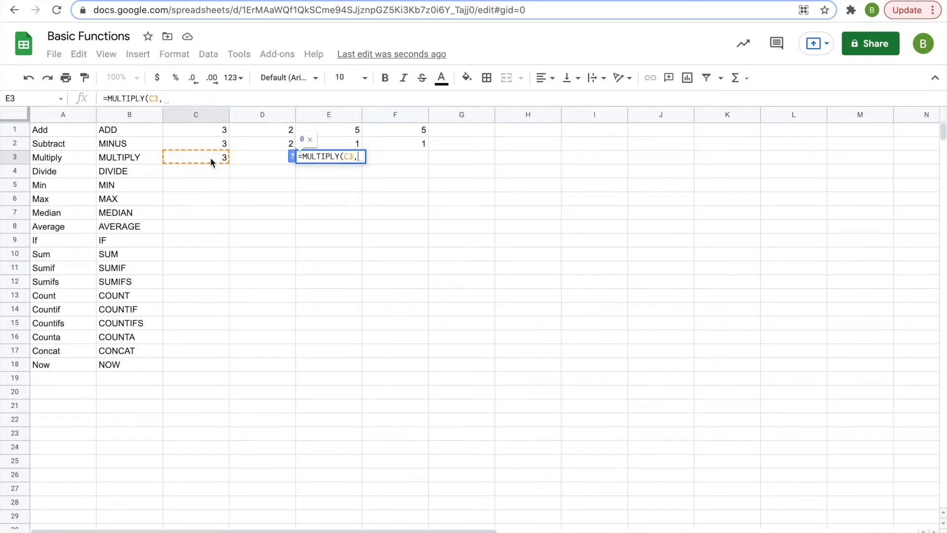
click(253, 156)
key(Return)
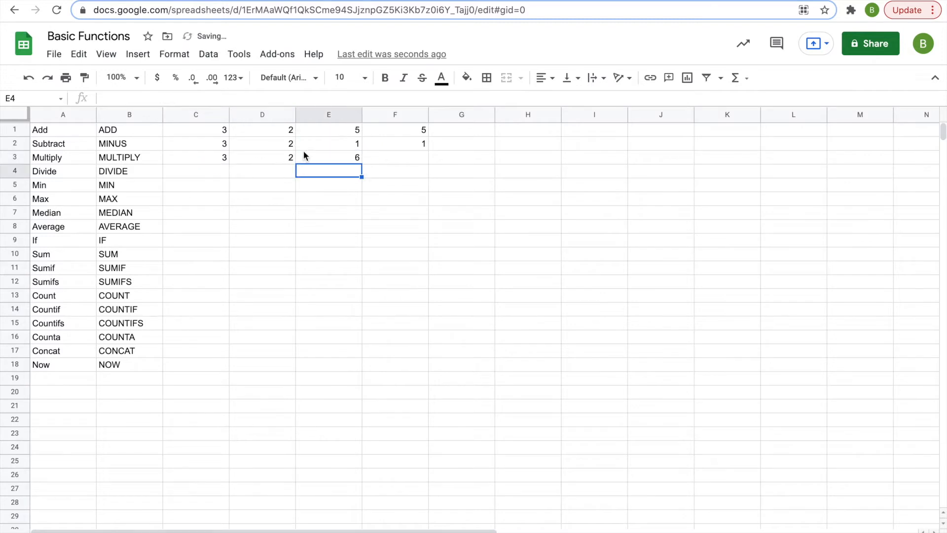
Step: Multiply the same two numbers in F3 with the asterisk operator, using =C3*D3
click(375, 159)
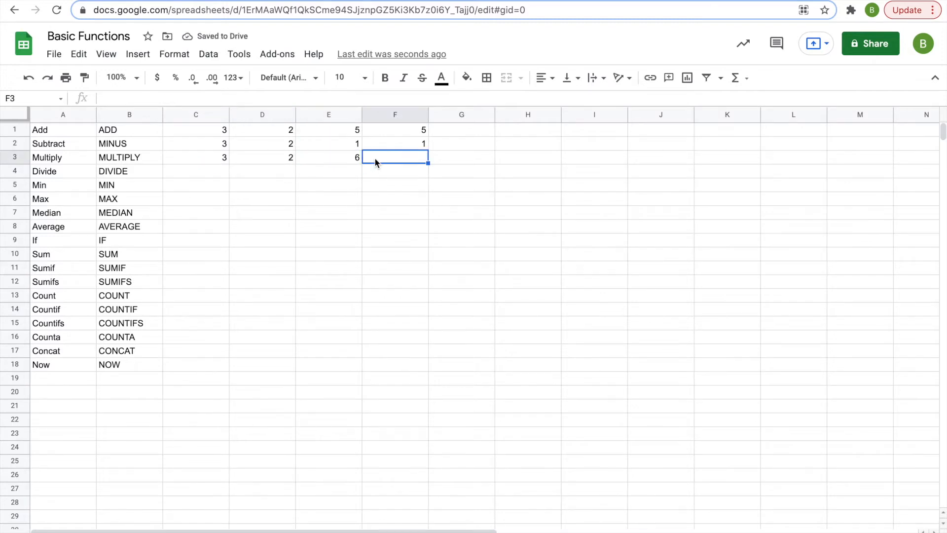
text(=)
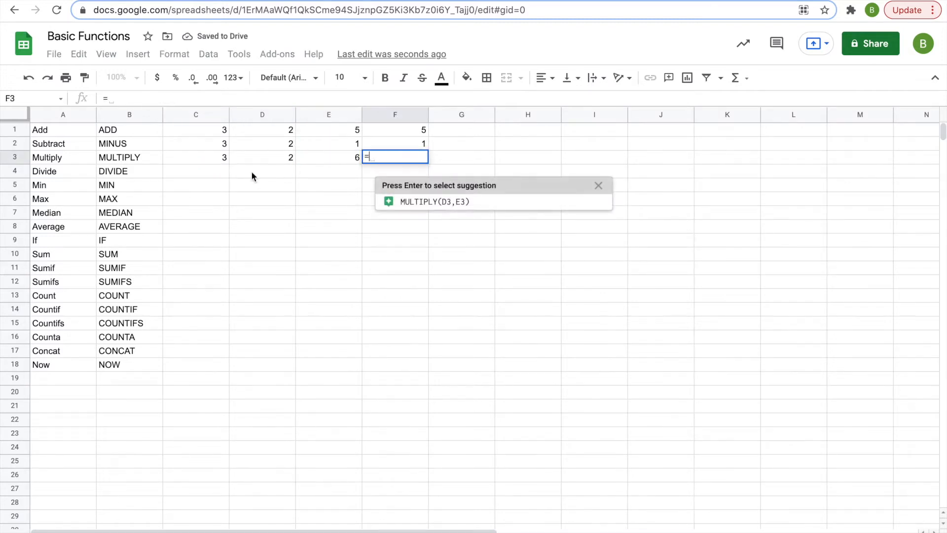
click(211, 156)
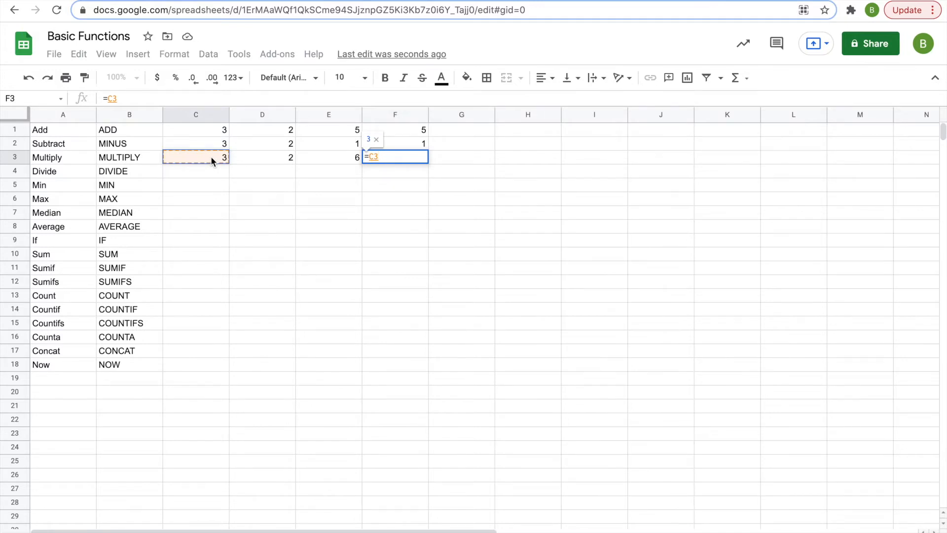
text(*)
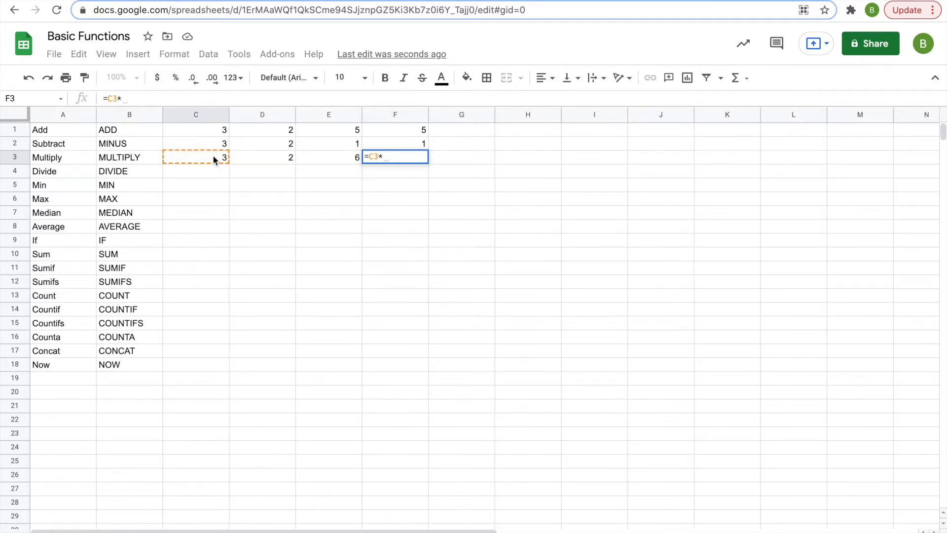
click(277, 155)
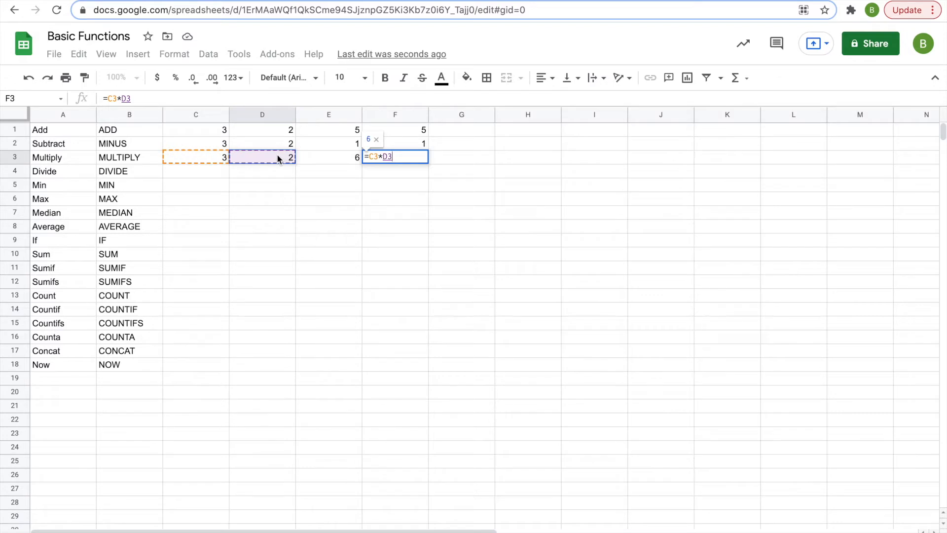
key(Return)
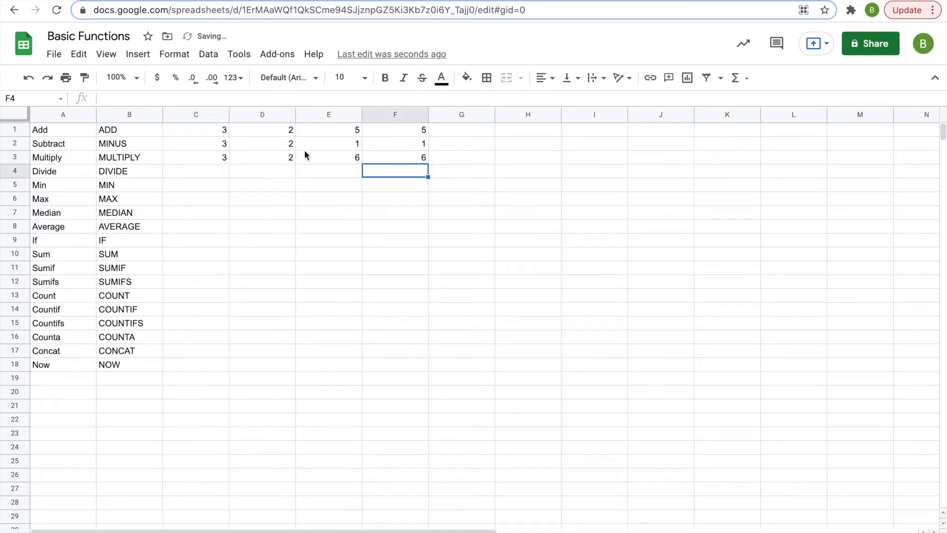
Step: Enter 4 in C4 and 2 in D4 as the sample numbers for the Divide row
click(211, 172)
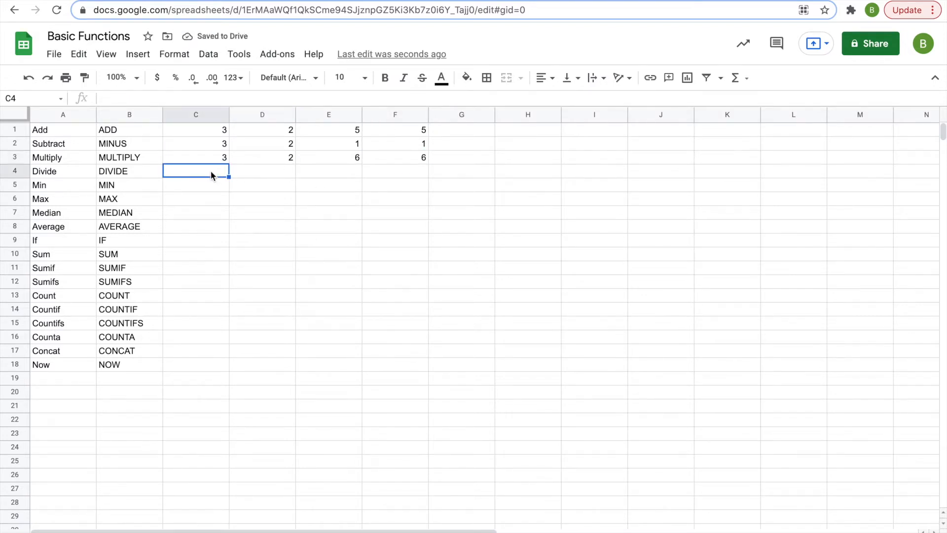
text(4)
key(Tab)
text(2)
key(Tab)
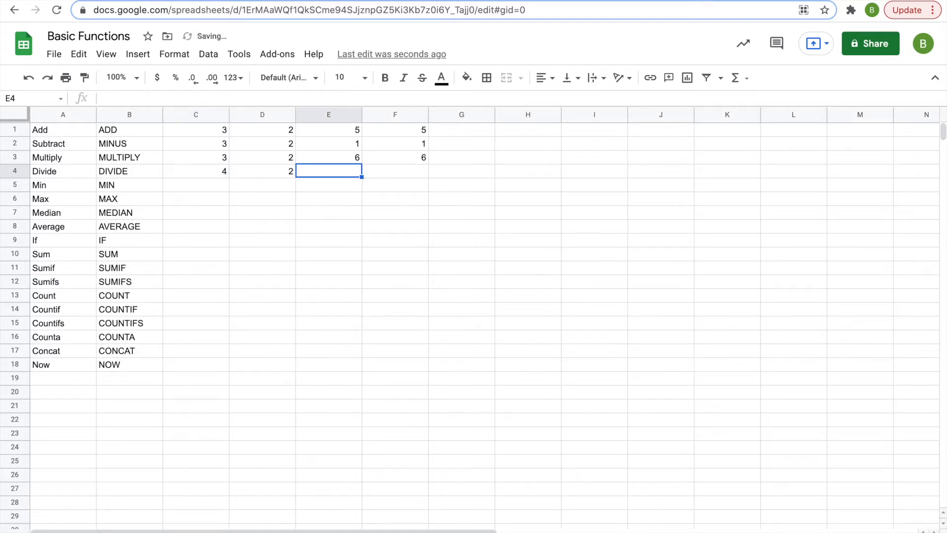
Step: Divide the two numbers of row 4 in E4 with the function formula =DIVIDE(C4,D4)
text(=)
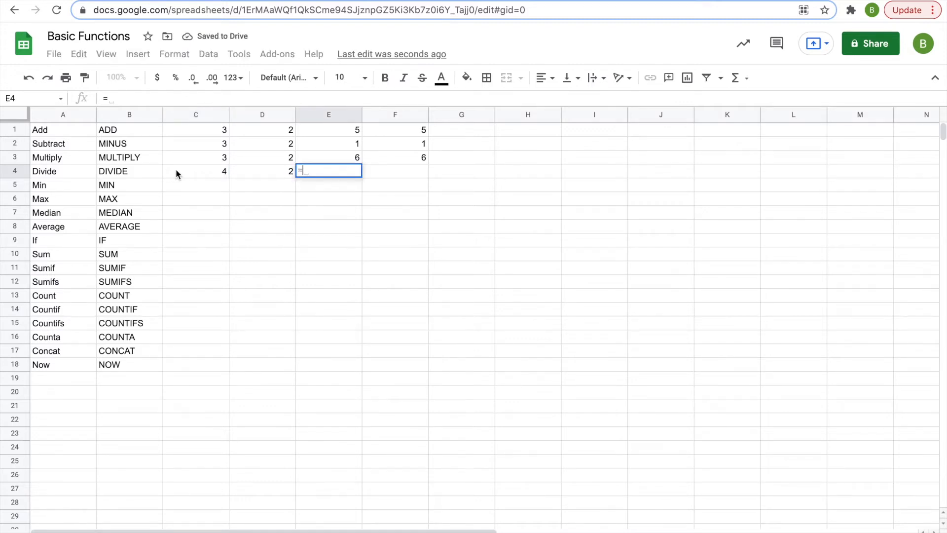
text(DIVIDE()
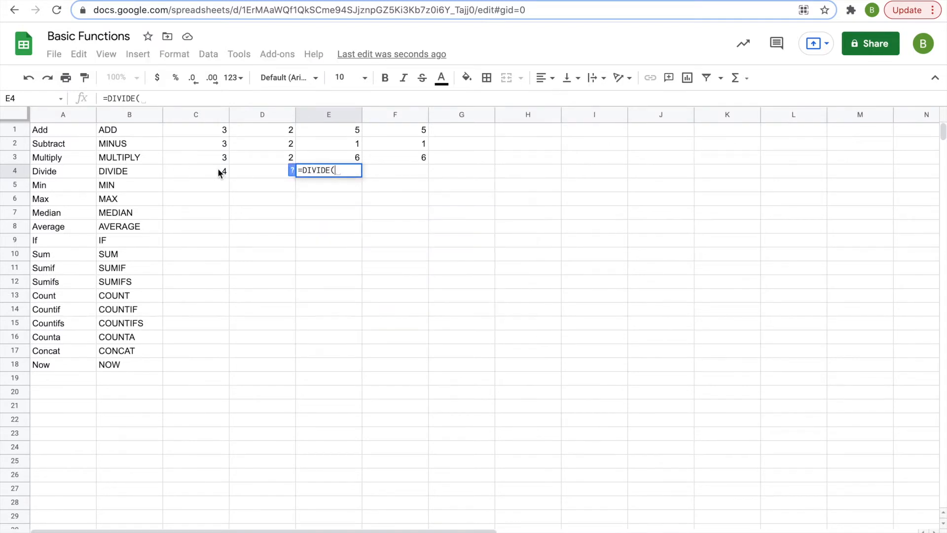
click(218, 169)
text(,)
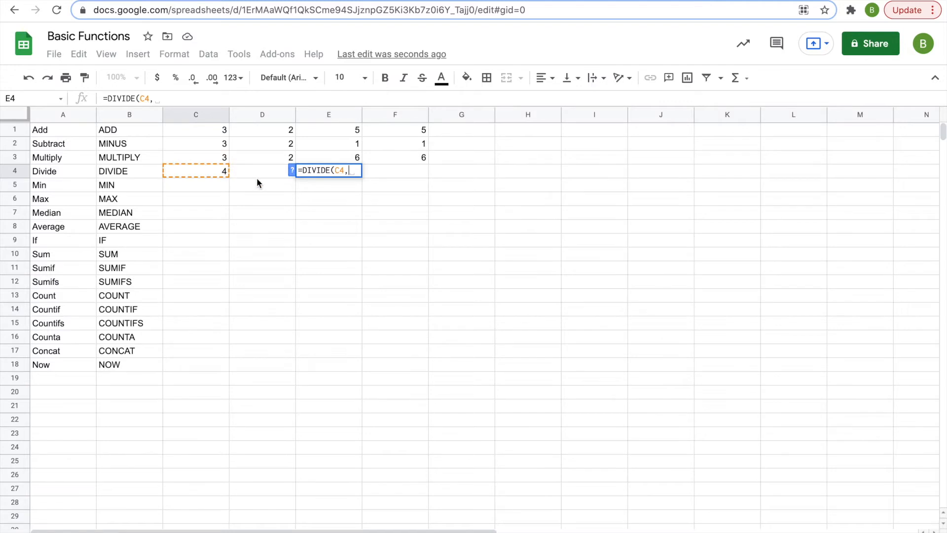
click(256, 173)
key(Return)
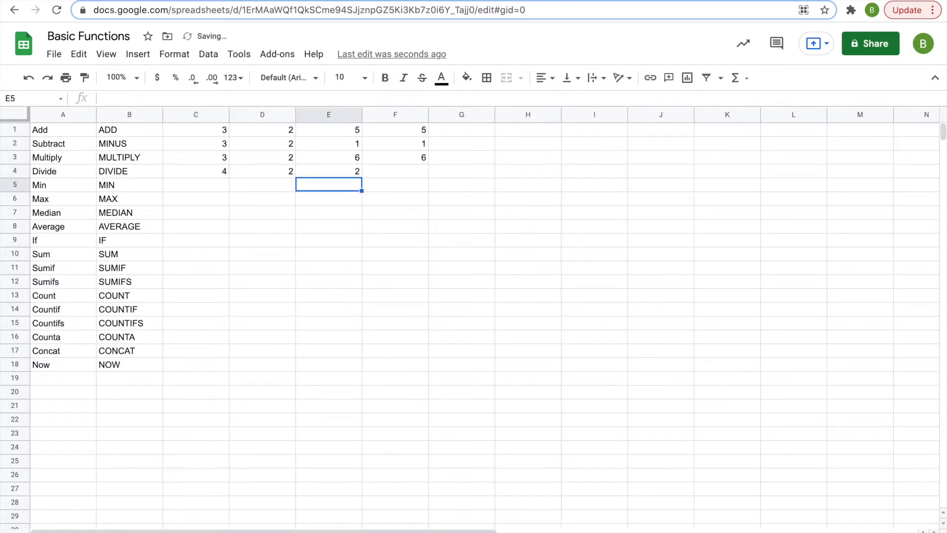
Step: Divide the same two numbers in F4 with the slash operator, using =C4/D4
click(395, 173)
text(=)
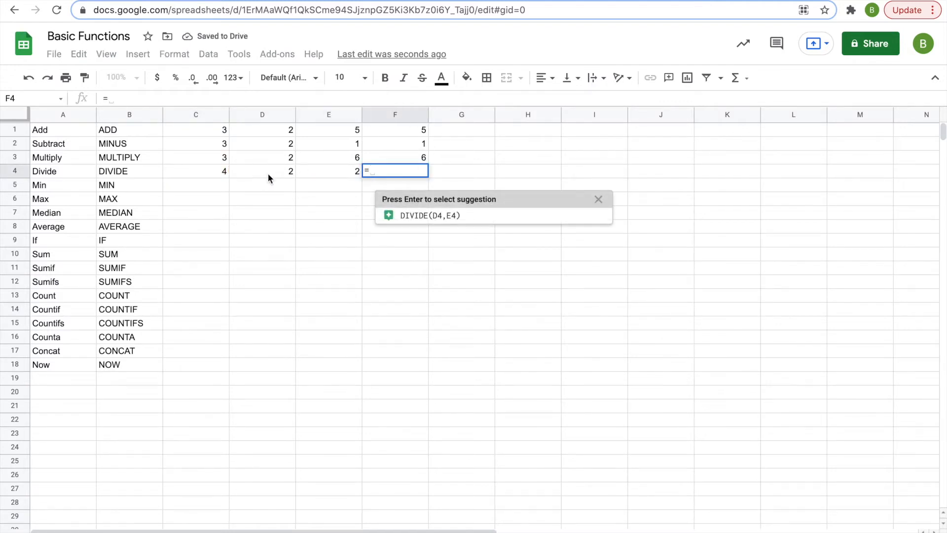
click(221, 172)
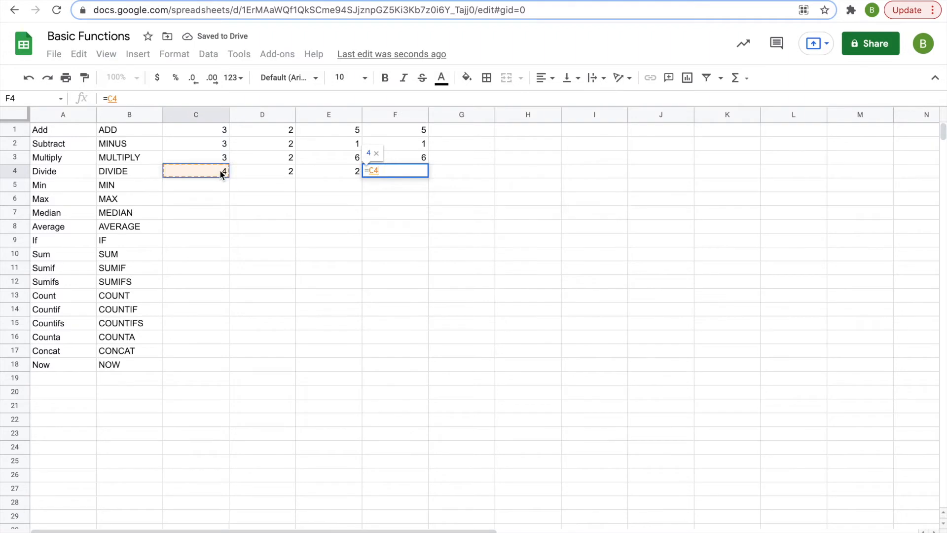
text(/)
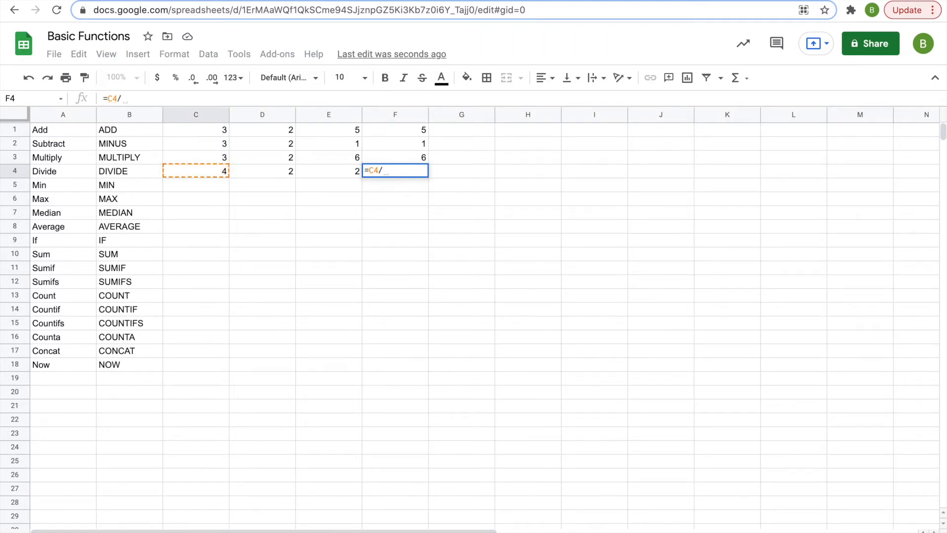
click(283, 171)
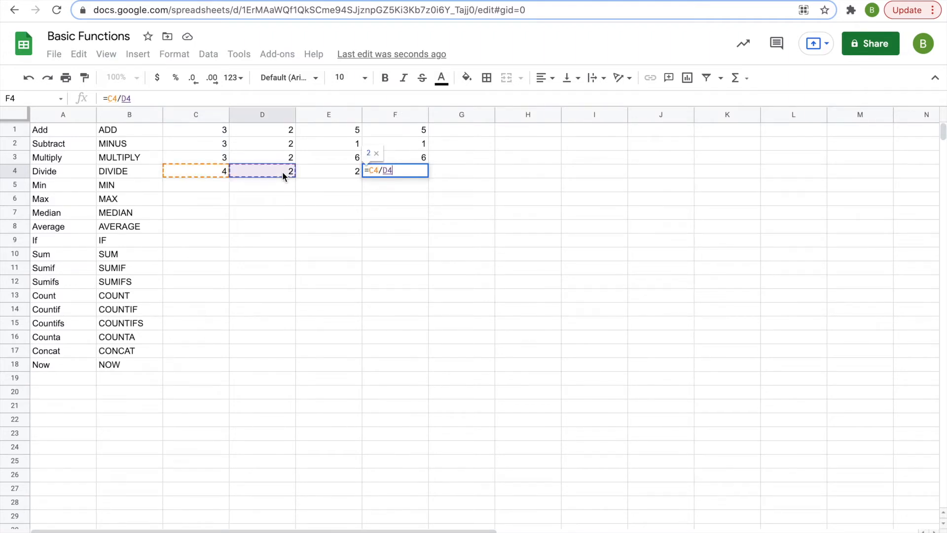
key(Return)
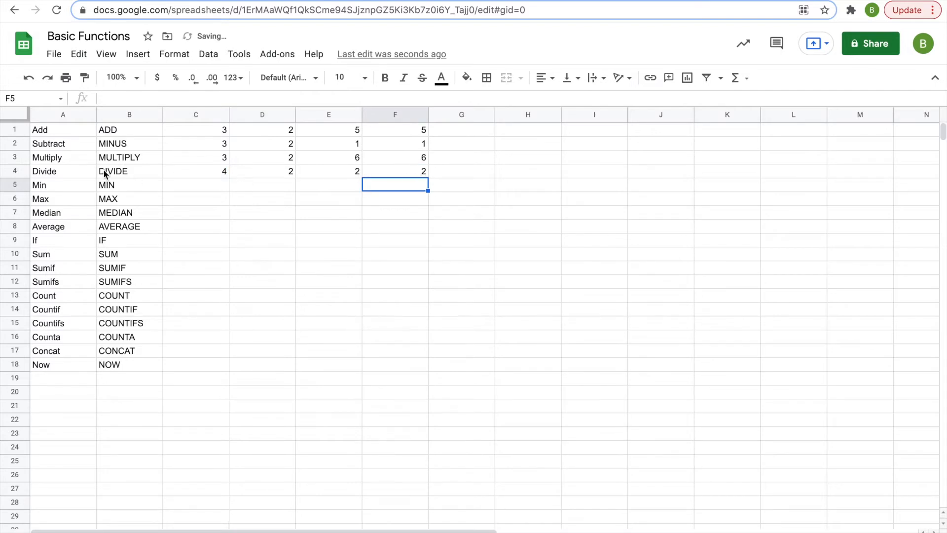
drag(50, 129, 402, 176)
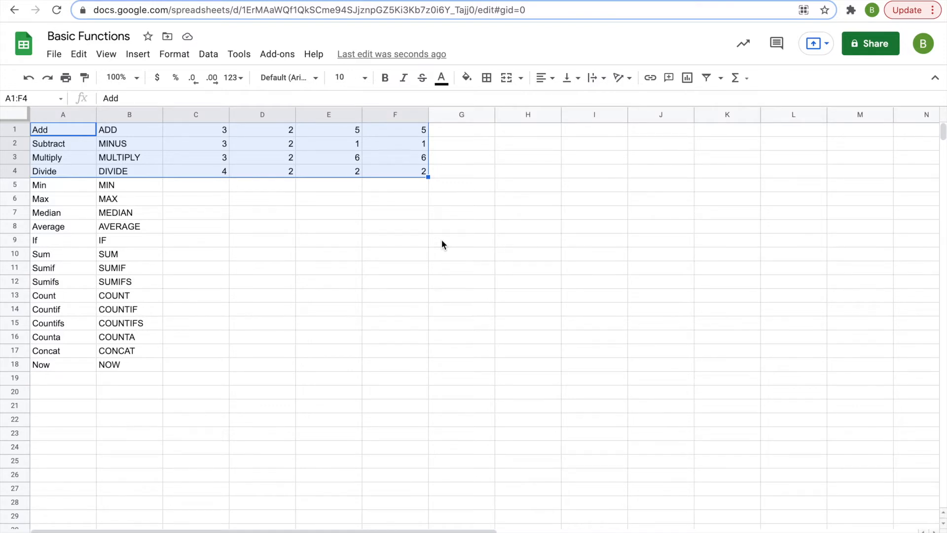
click(392, 131)
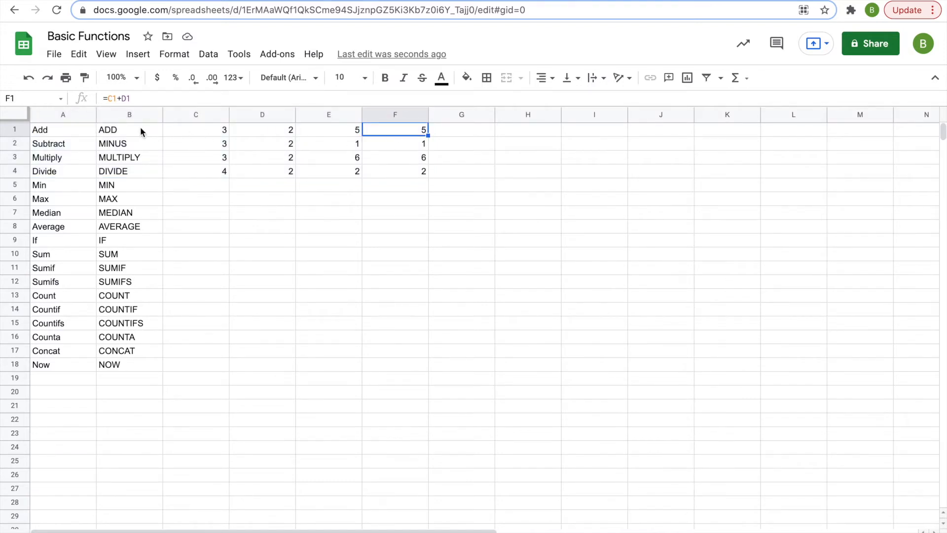
drag(116, 131, 134, 172)
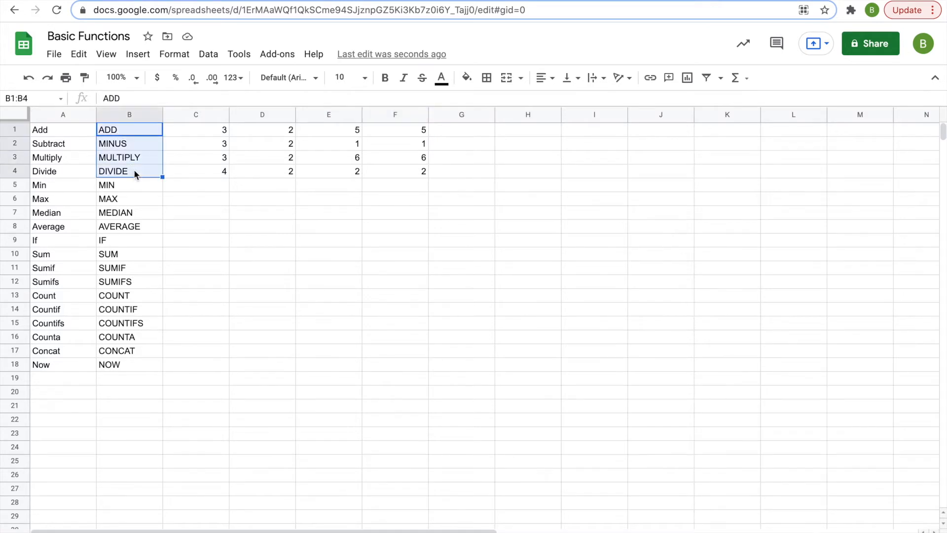
click(193, 187)
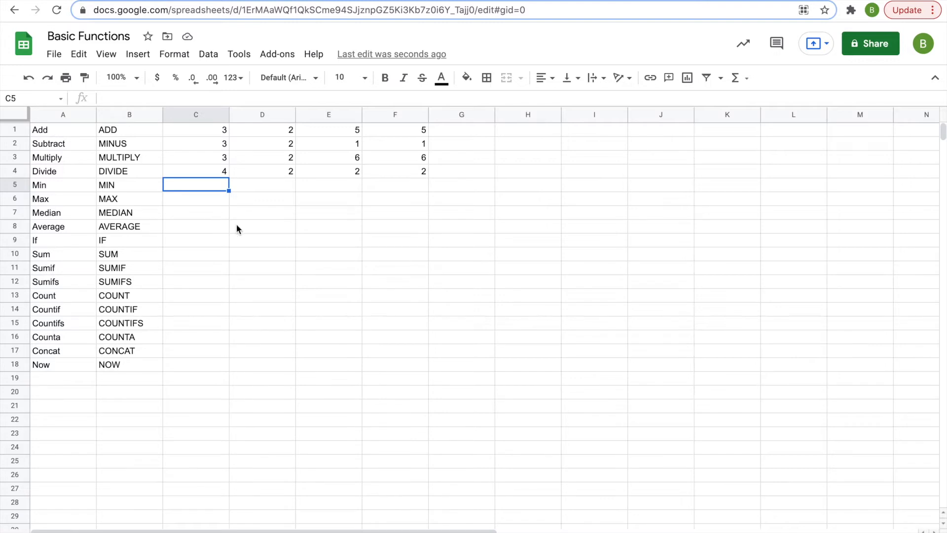
drag(199, 130, 416, 168)
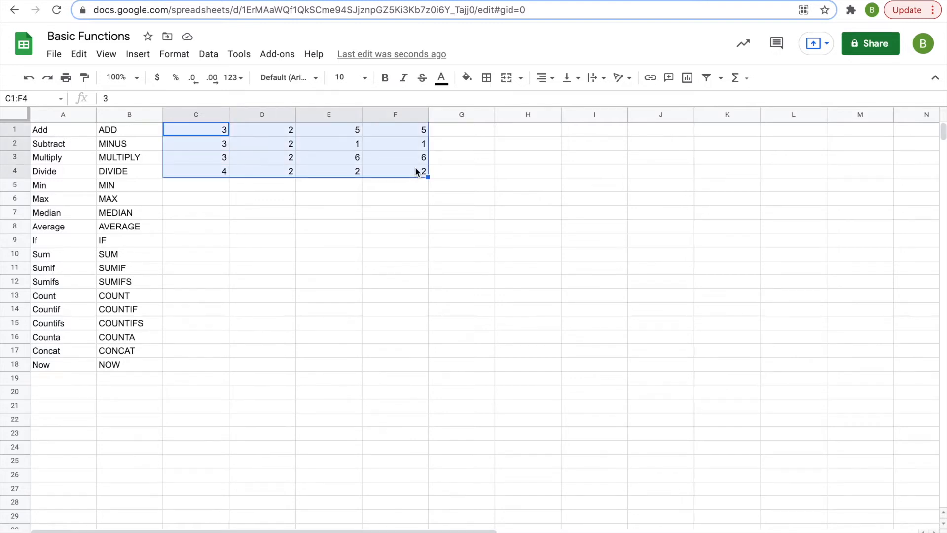
Step: Find the smallest number of row 1 in C5 with the formula =MIN(C1:F1)
click(179, 190)
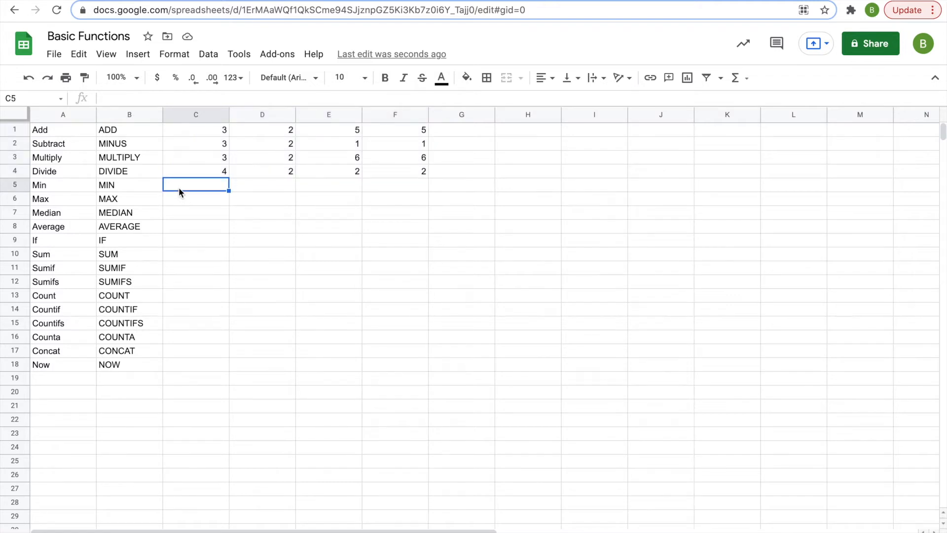
text(=MI)
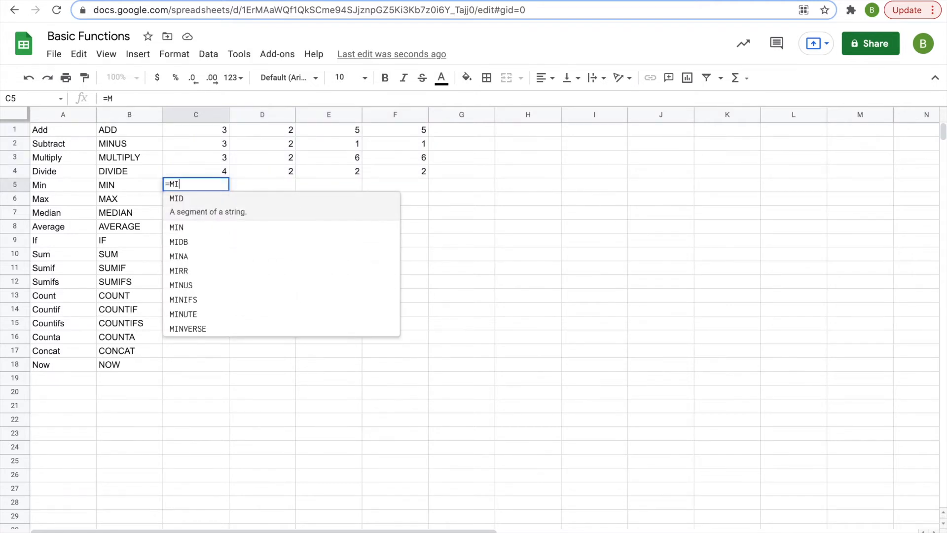
text(N()
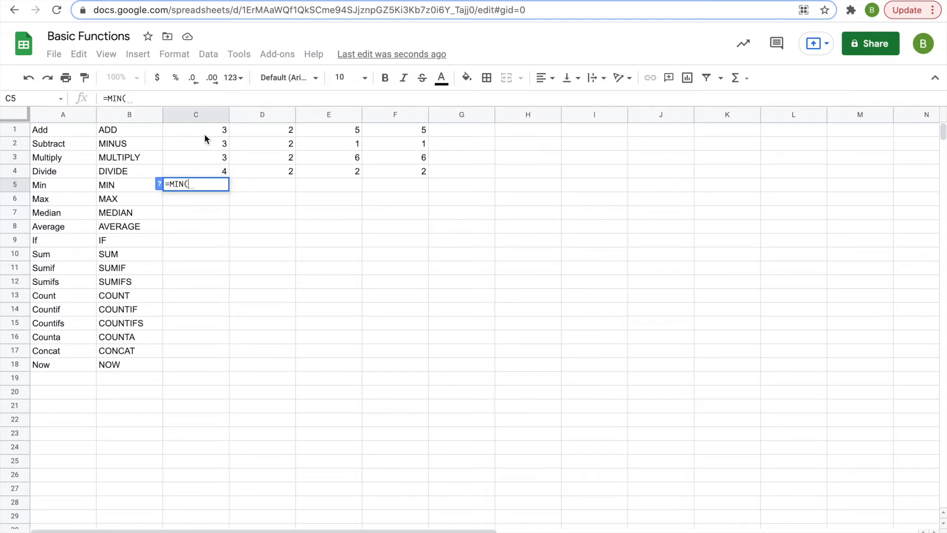
drag(201, 128, 403, 131)
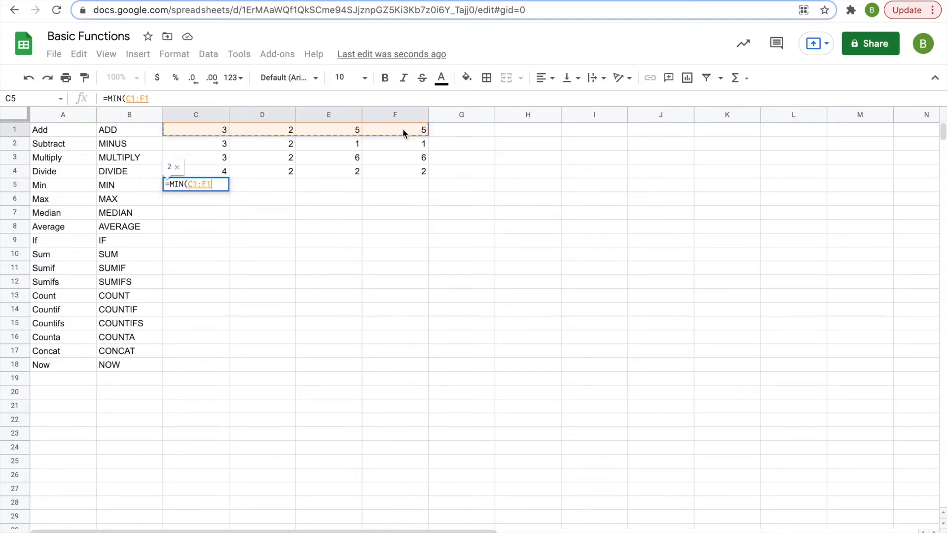
key(Return)
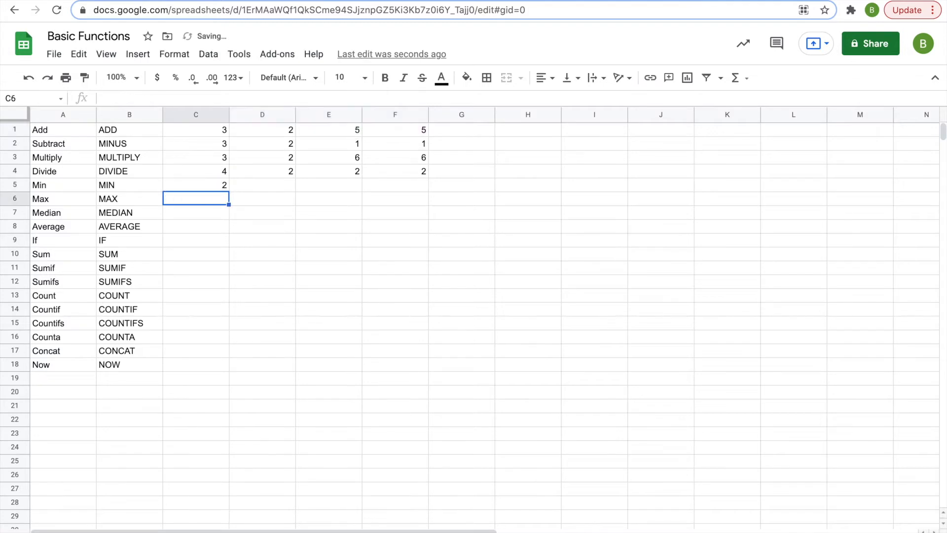
click(197, 183)
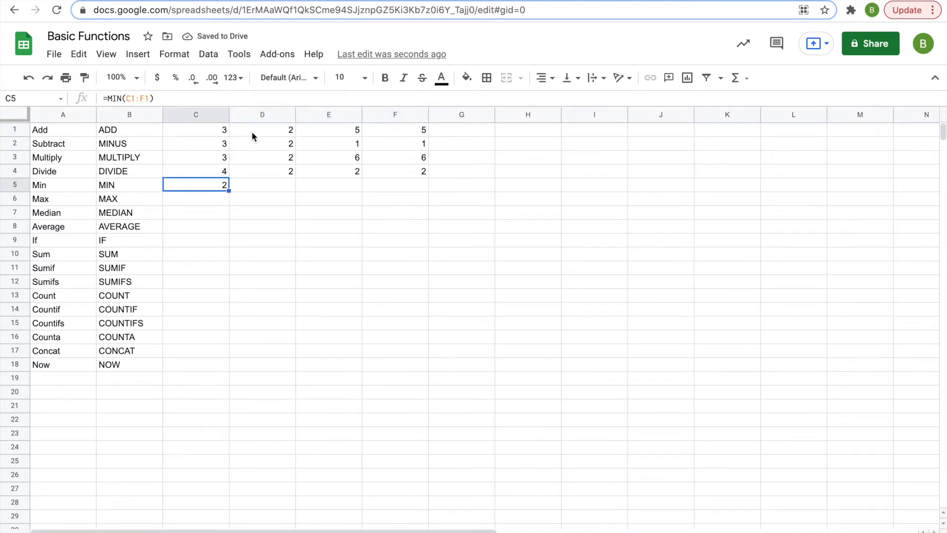
Step: Find the largest number of row 1 in C6 with the MAX function over C1:F1
click(189, 202)
text(=MAX()
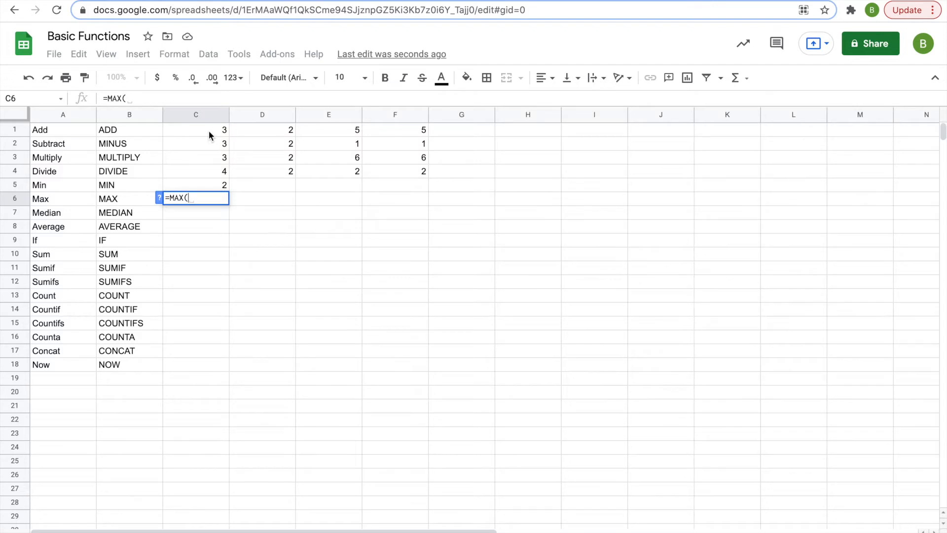
drag(208, 130, 406, 126)
key(Return)
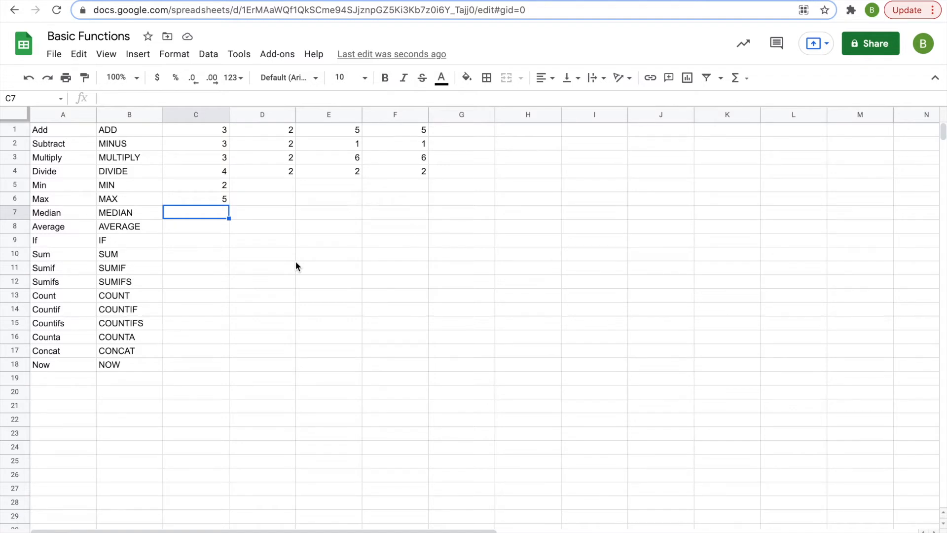
Step: Calculate the median of the row 2 numbers in C7 with the MEDIAN function over C2:F2
text(=)
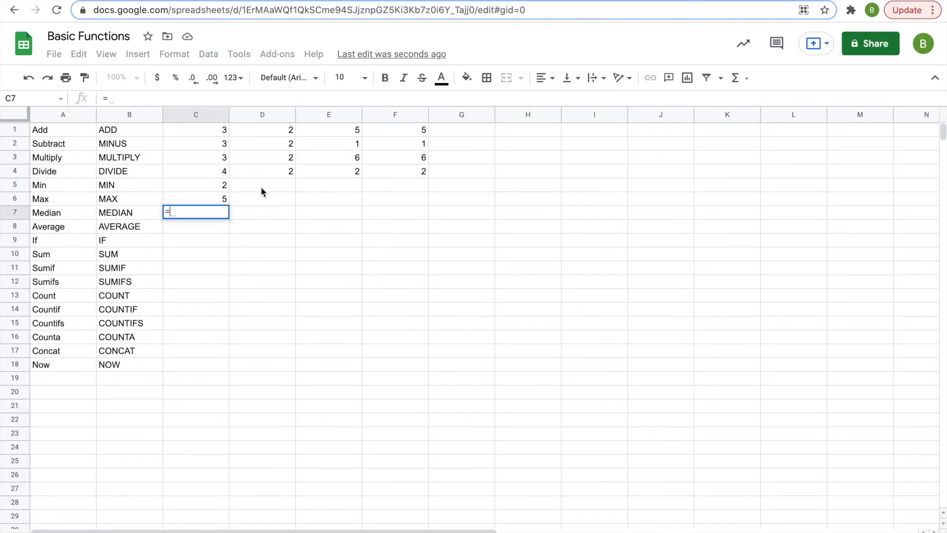
text(MEDIA)
text(N()
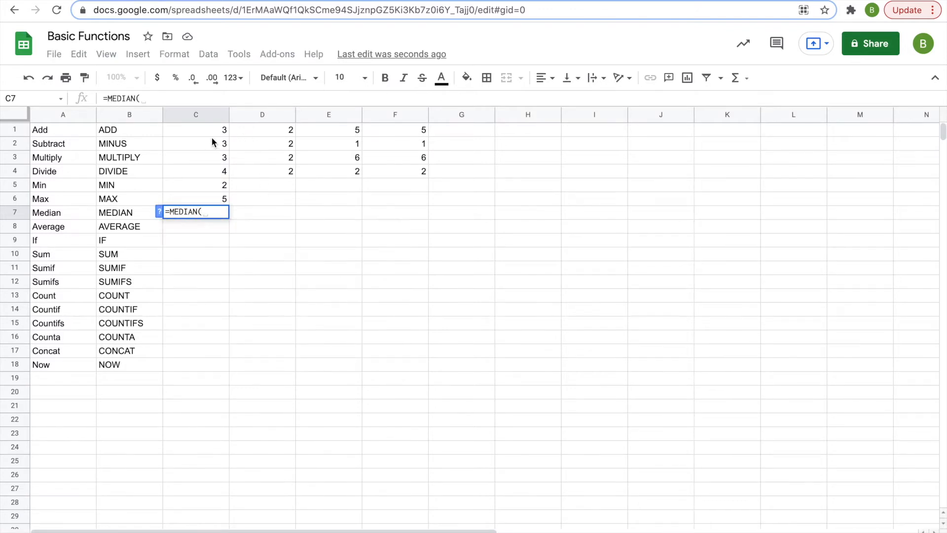
drag(212, 143, 374, 144)
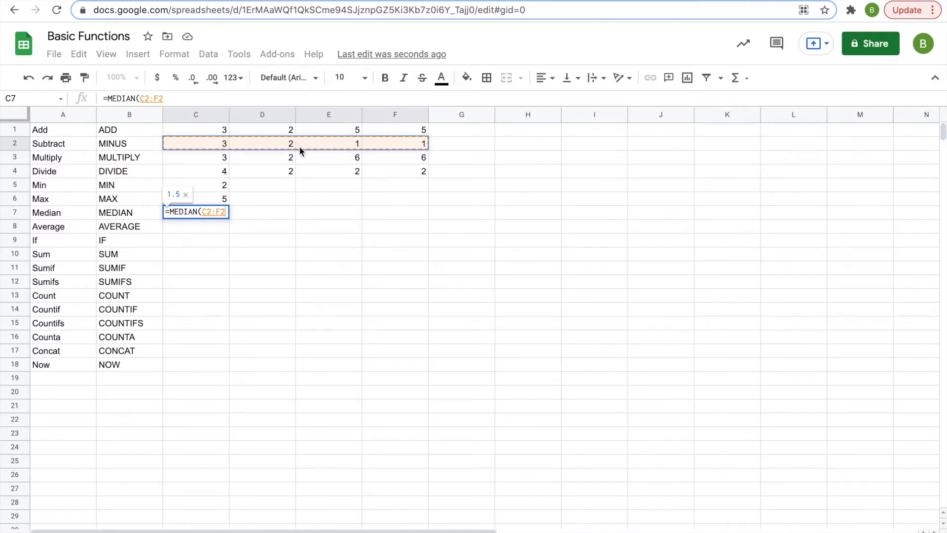
key(Return)
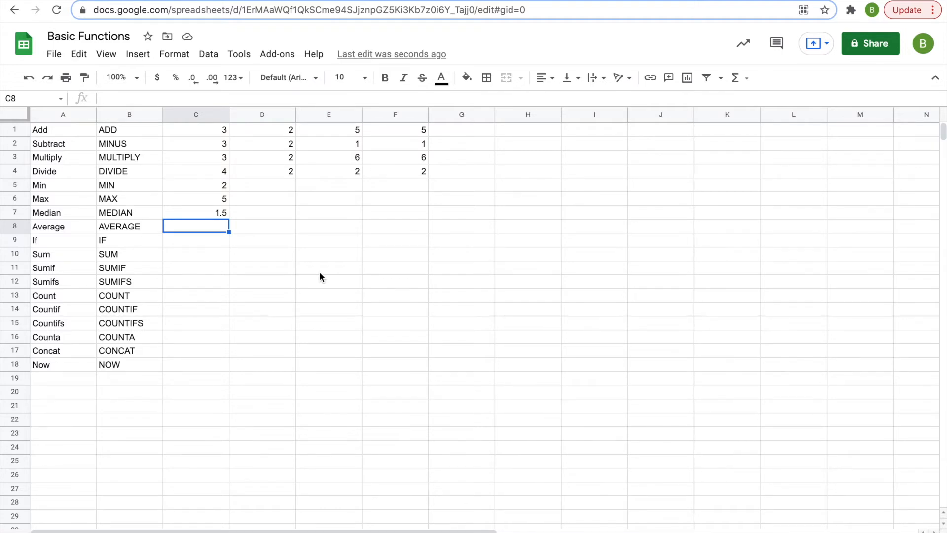
Step: Calculate the average of all numbers in rows 1 to 4 in C8 with the AVERAGE function over C1:F4
text(=)
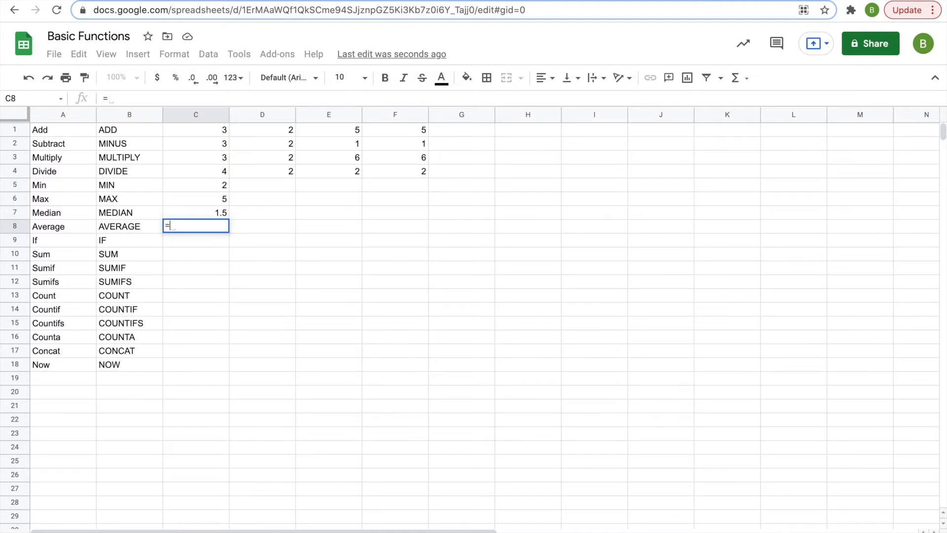
text(AVERAGE)
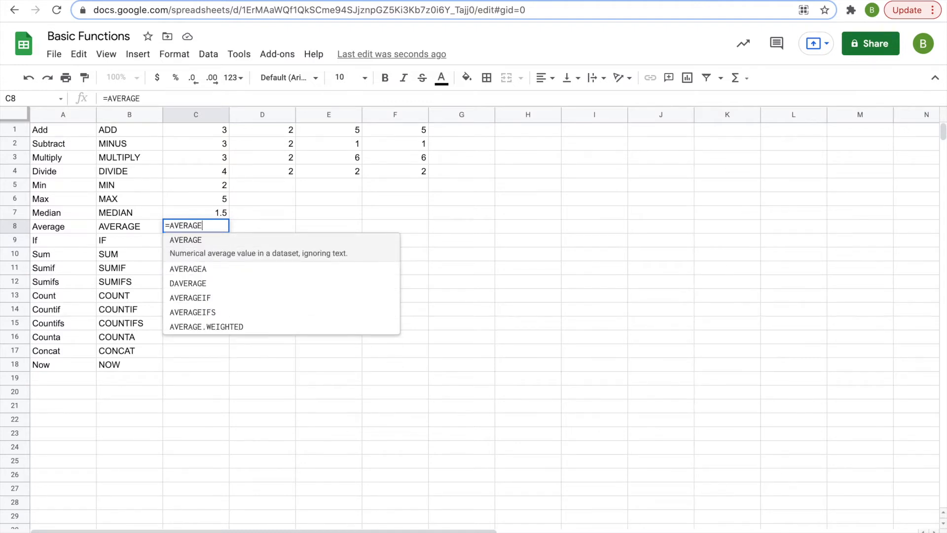
text(()
drag(210, 127, 384, 171)
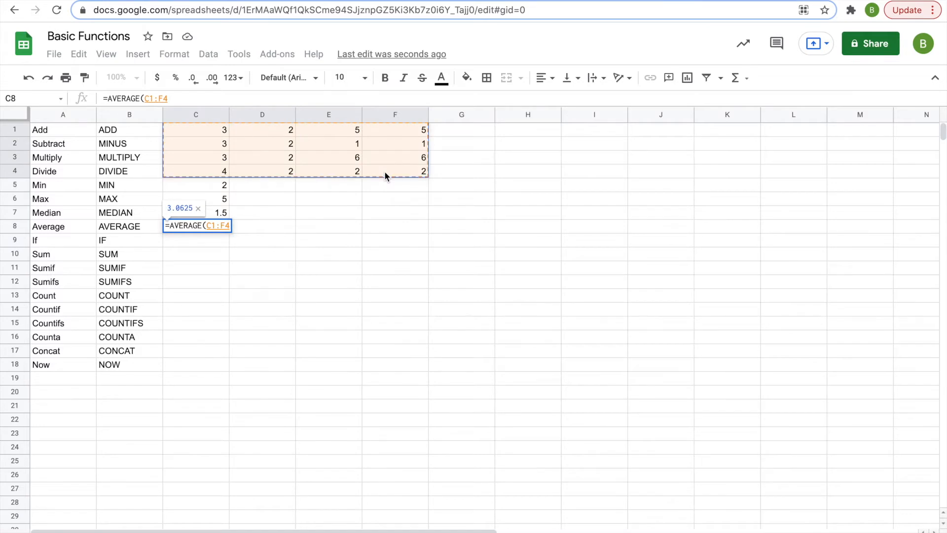
key(Return)
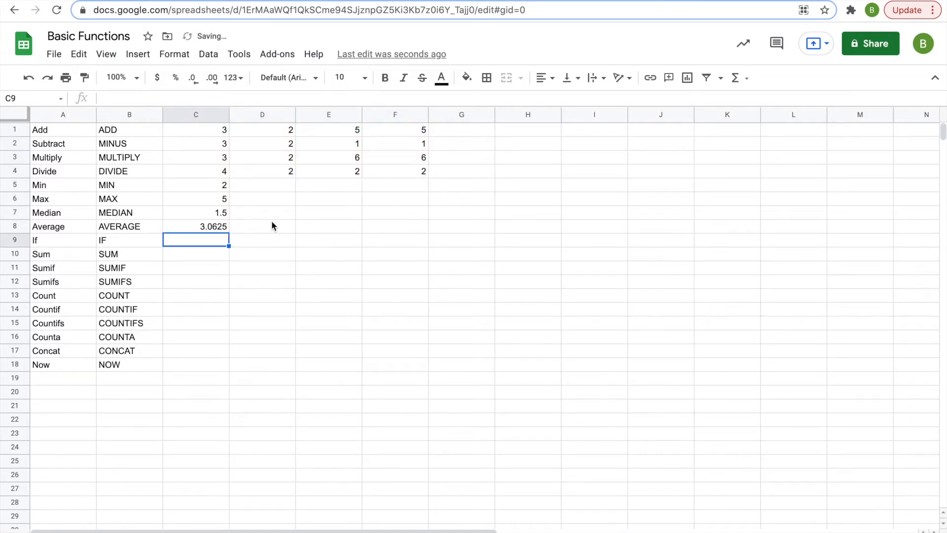
drag(217, 131, 391, 170)
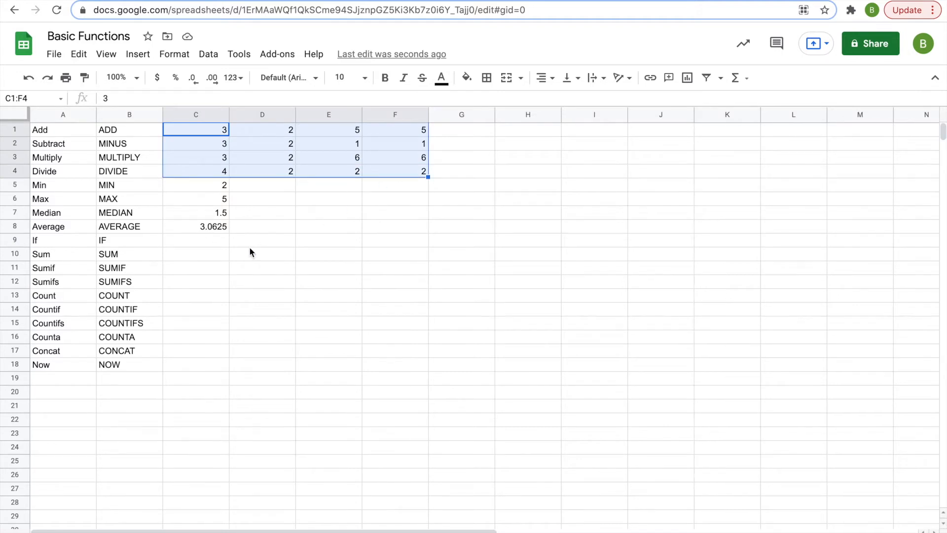
click(248, 294)
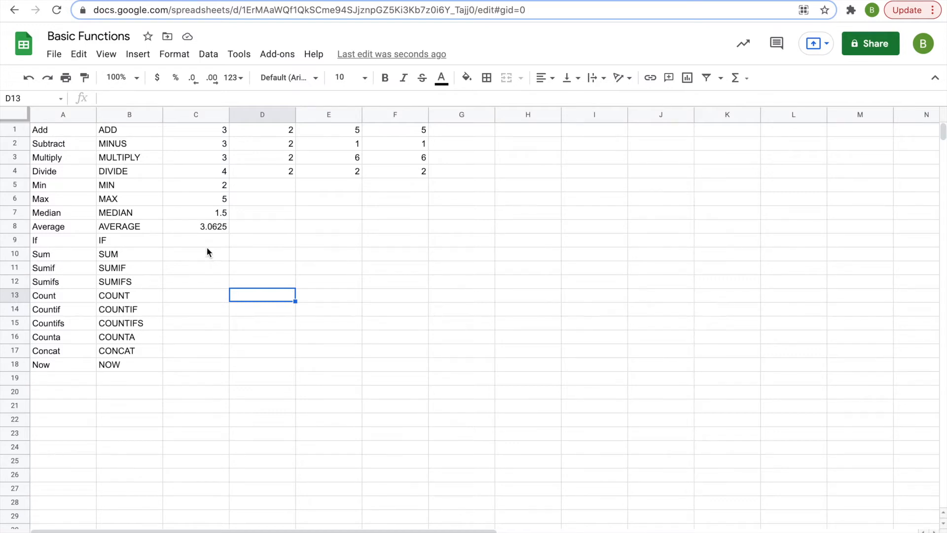
Step: Enter the word Like in D9 as the sample text for the IF function
click(196, 242)
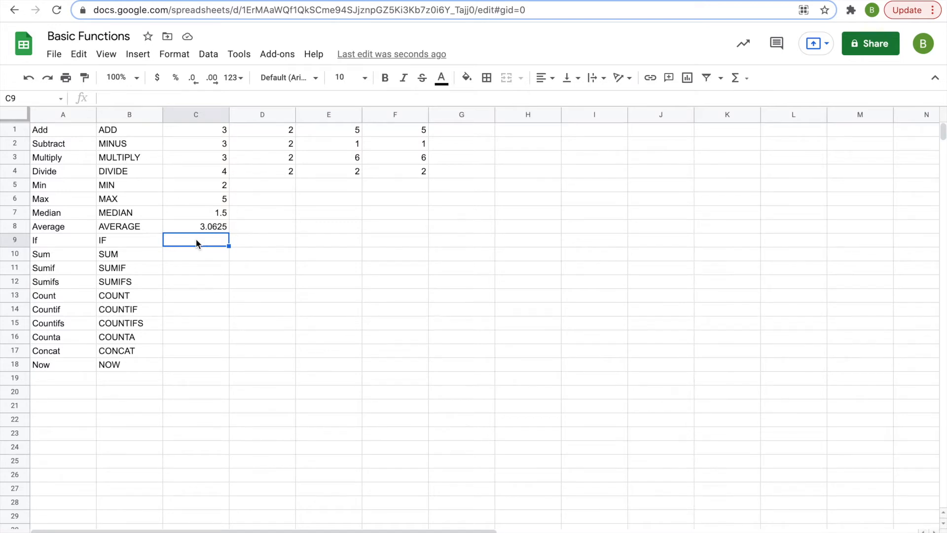
key(Right)
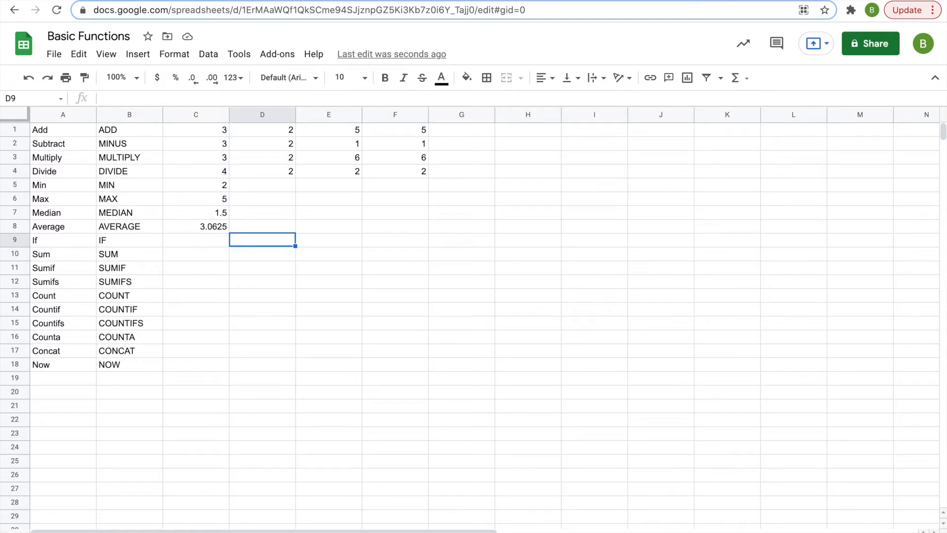
text(Like)
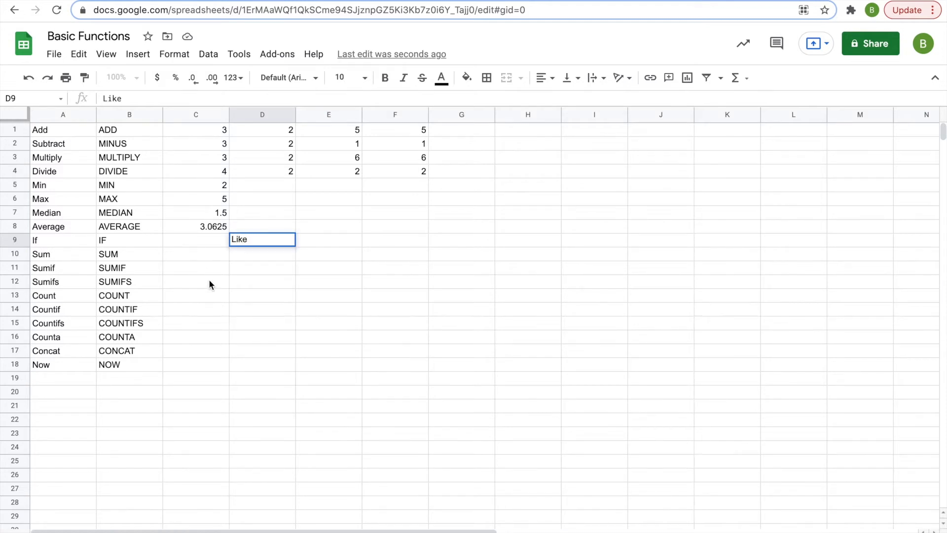
click(209, 284)
Step: Build an IF formula in C9 that returns 100 if D9 equals "Like" and 0 otherwise
click(210, 244)
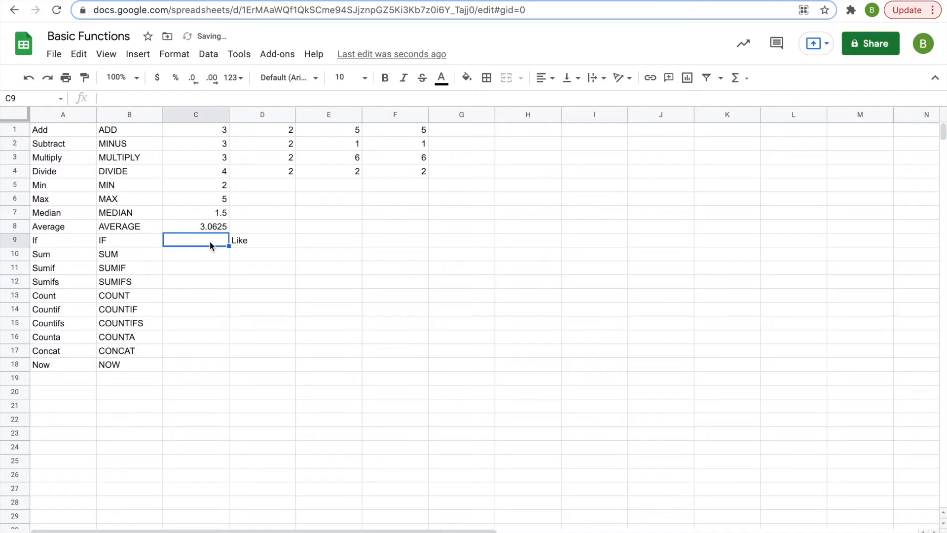
text(=IF)
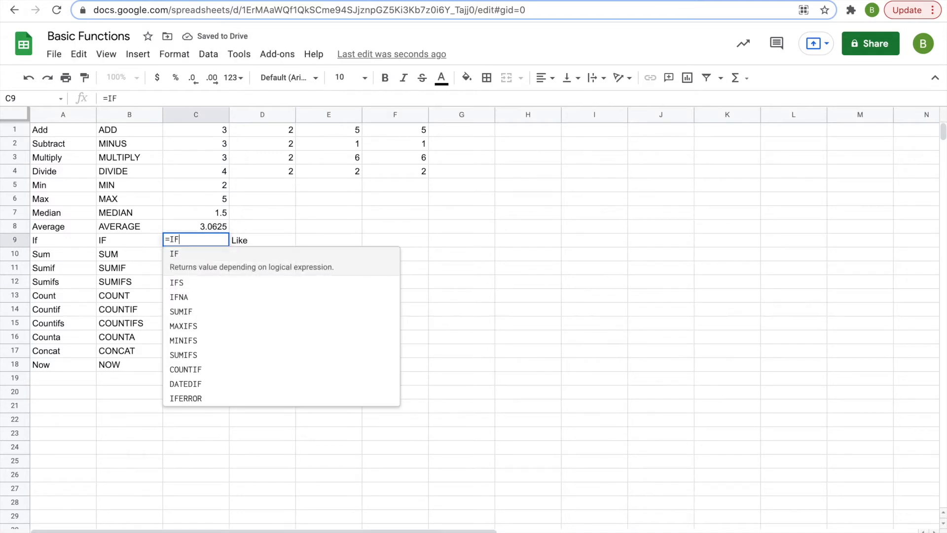
text(()
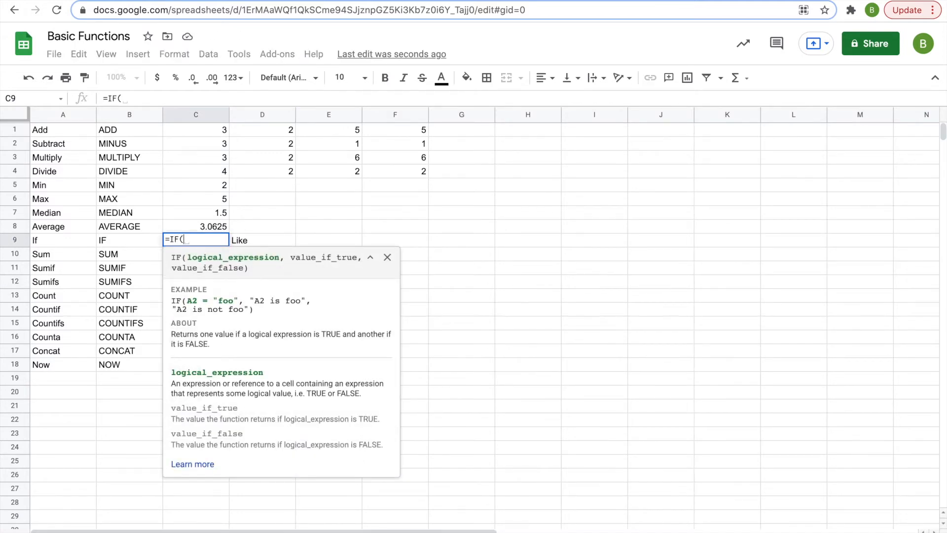
click(238, 240)
text(=)
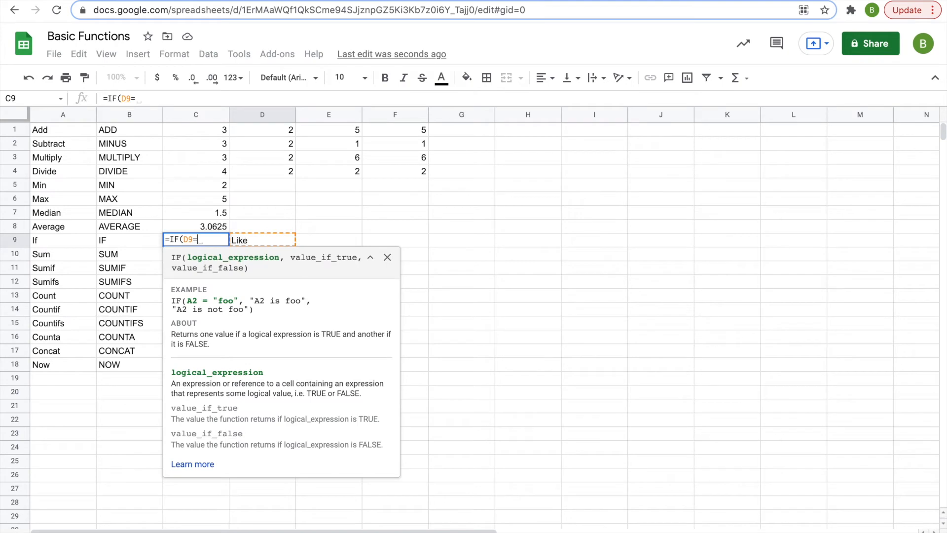
text("L)
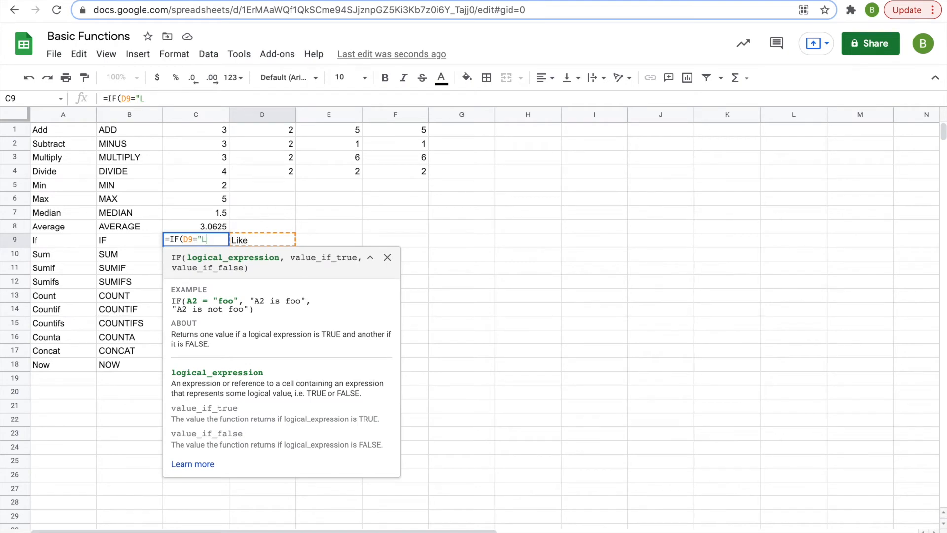
text(ike", )
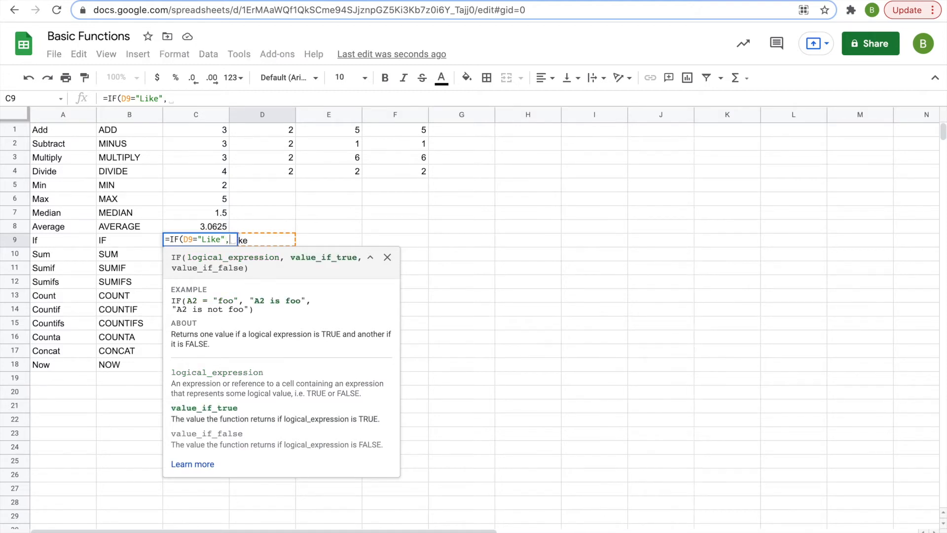
text(100)
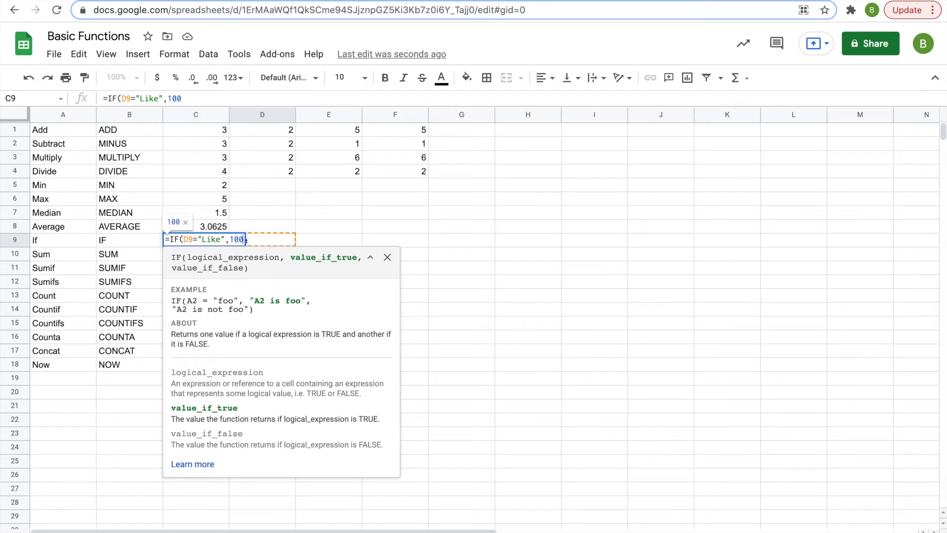
text(,)
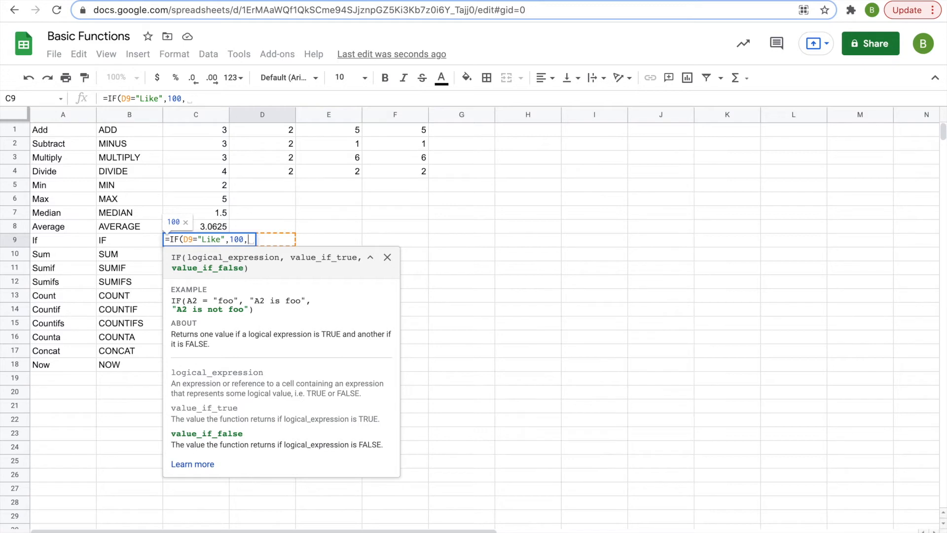
text(0)
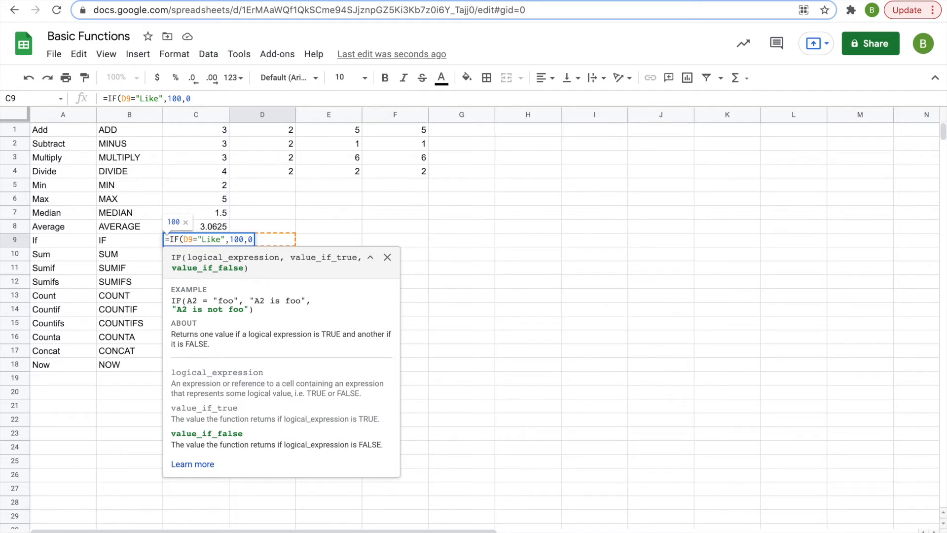
key(Return)
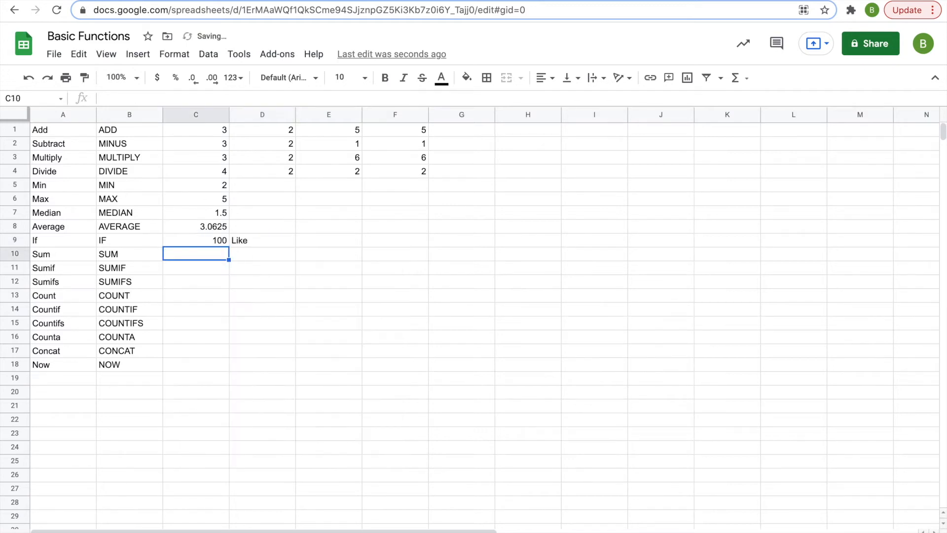
Step: Check the IF formula in C9 against its input, and test it by replacing the text in D9 with Subscribe
click(213, 242)
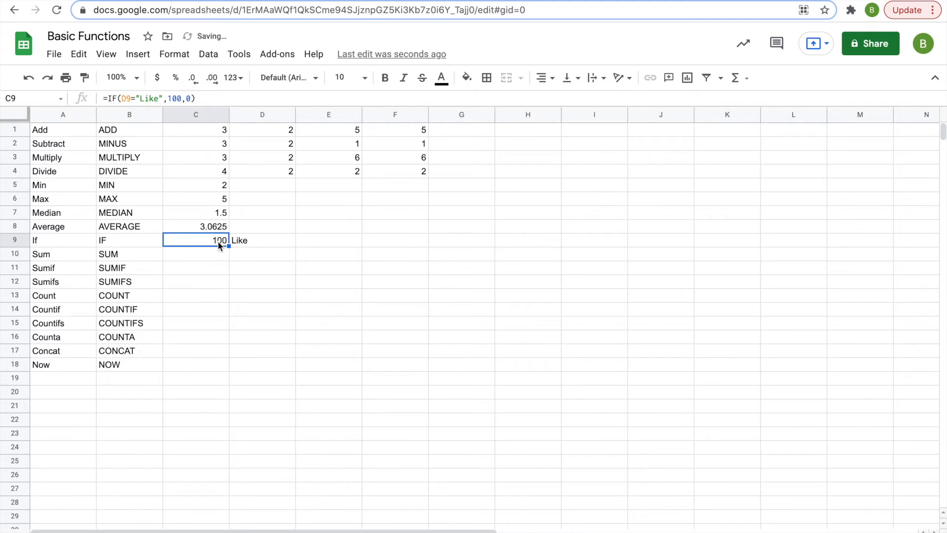
click(256, 241)
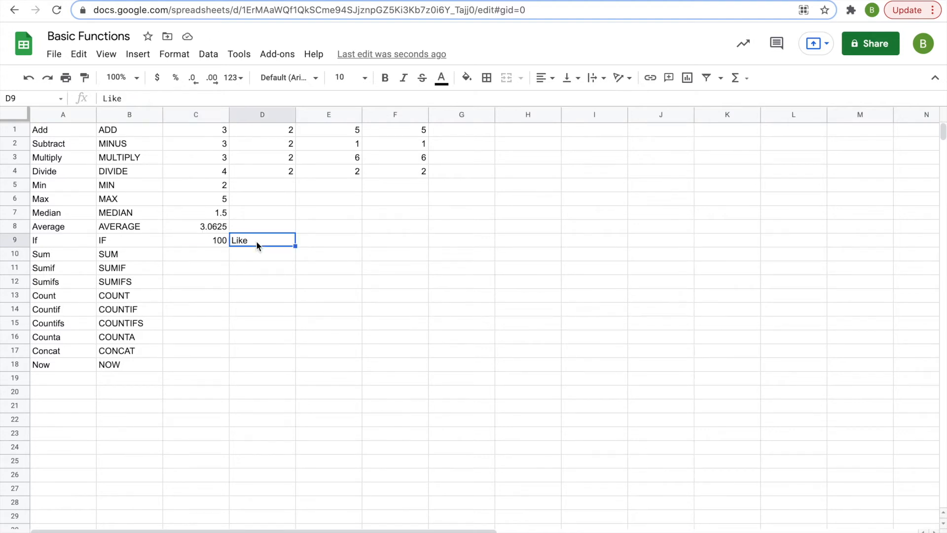
click(212, 245)
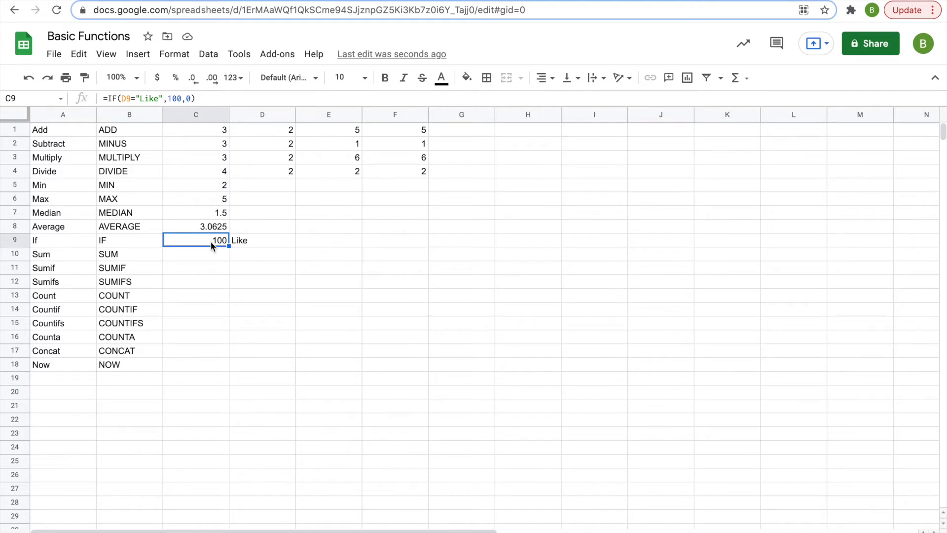
click(243, 241)
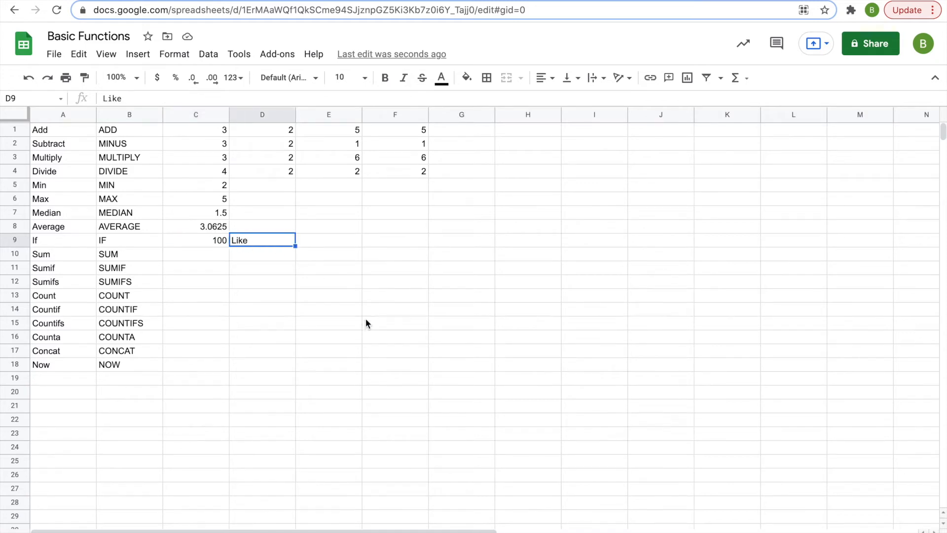
text(Su)
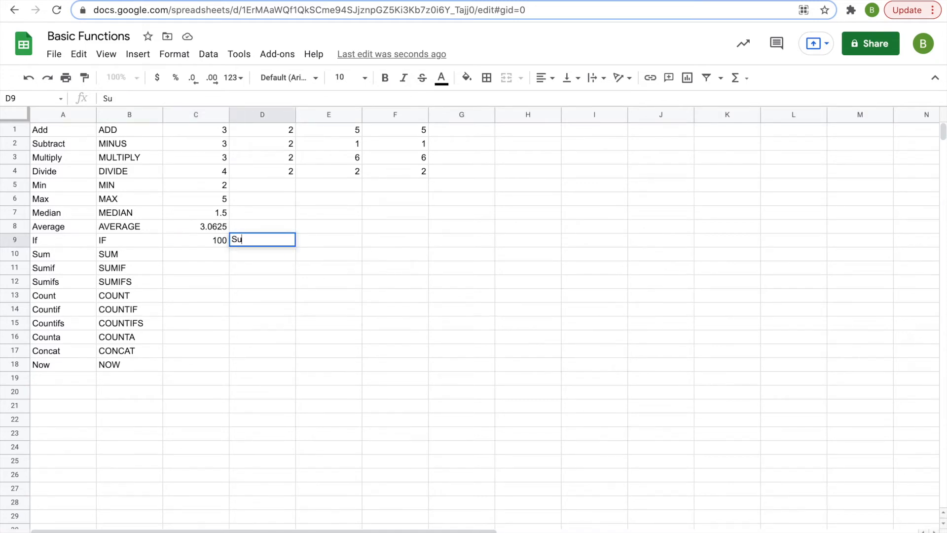
text(bscribe)
click(416, 337)
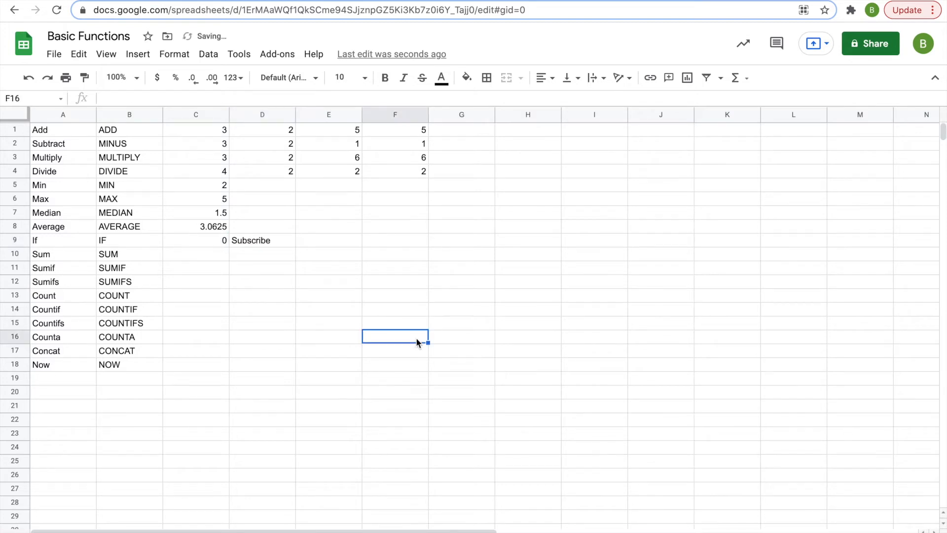
Step: Set the text in D9 back to Like so that the IF condition is met
click(215, 238)
click(252, 241)
text(Like)
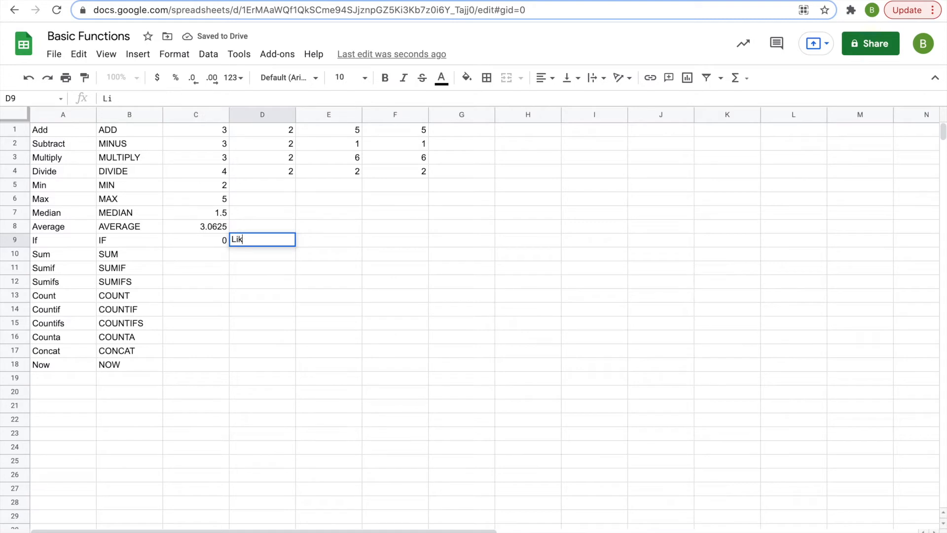
click(289, 277)
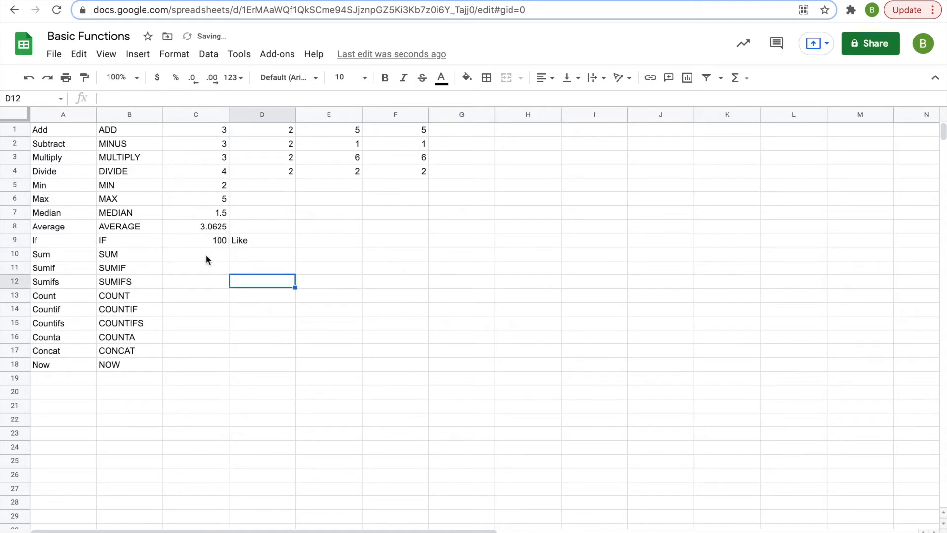
drag(63, 253, 191, 282)
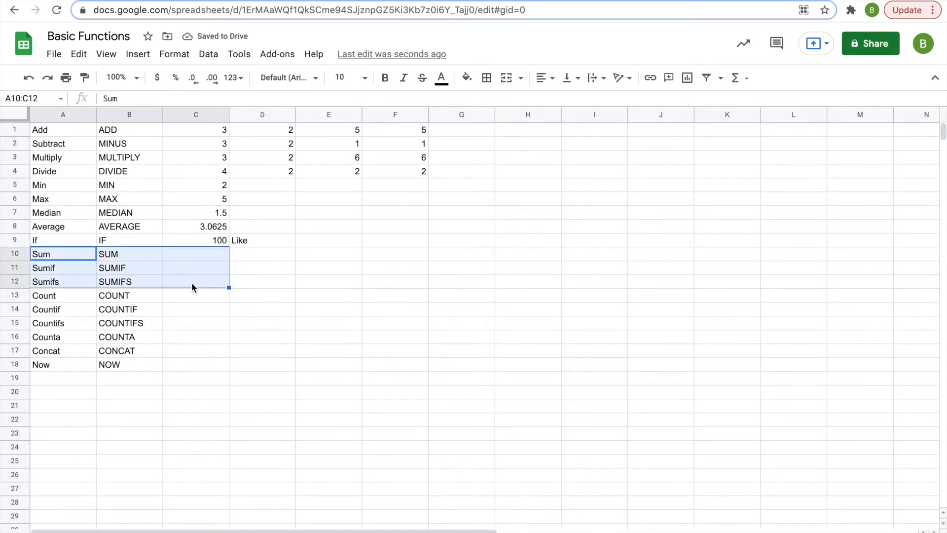
click(272, 280)
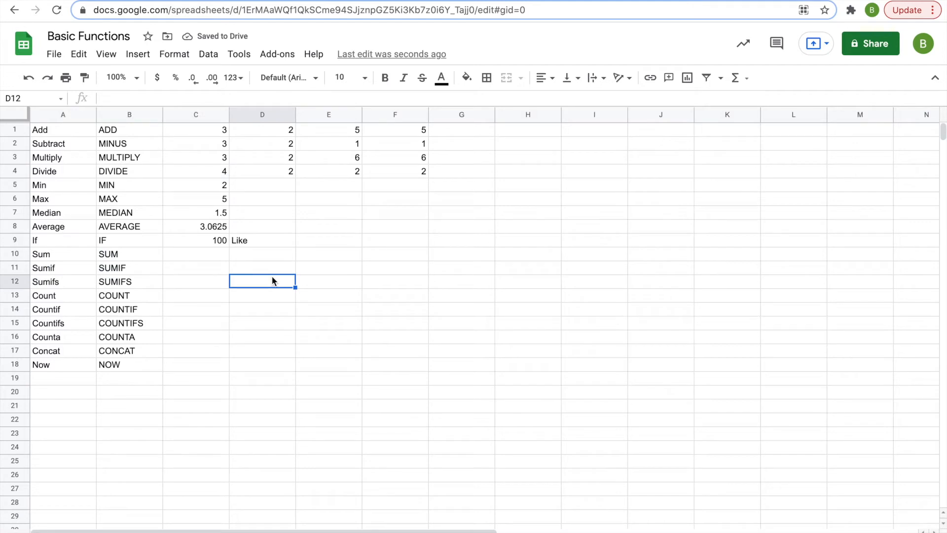
drag(49, 255, 138, 281)
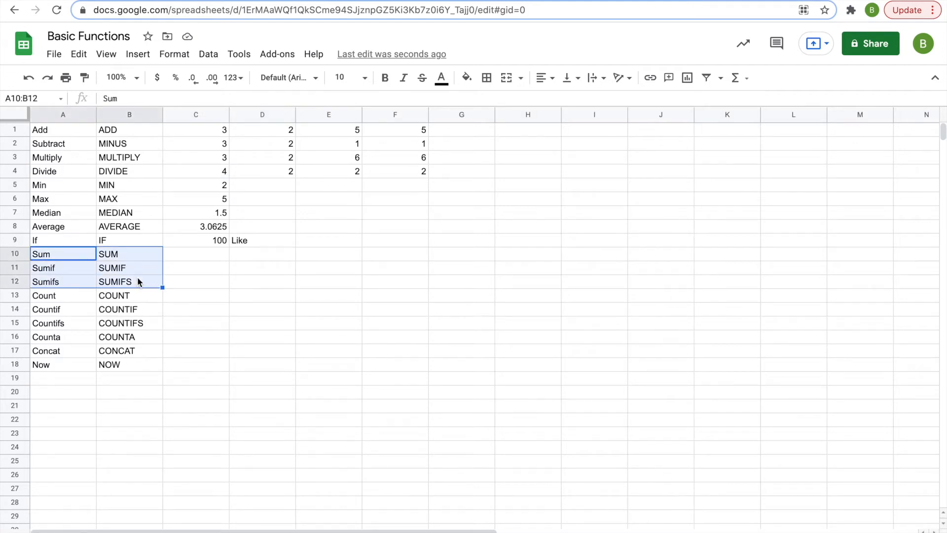
Step: Enter the sample numbers 1, 2, 3 and 4 in cells D10 to G10 for the SUM function
click(199, 258)
click(247, 260)
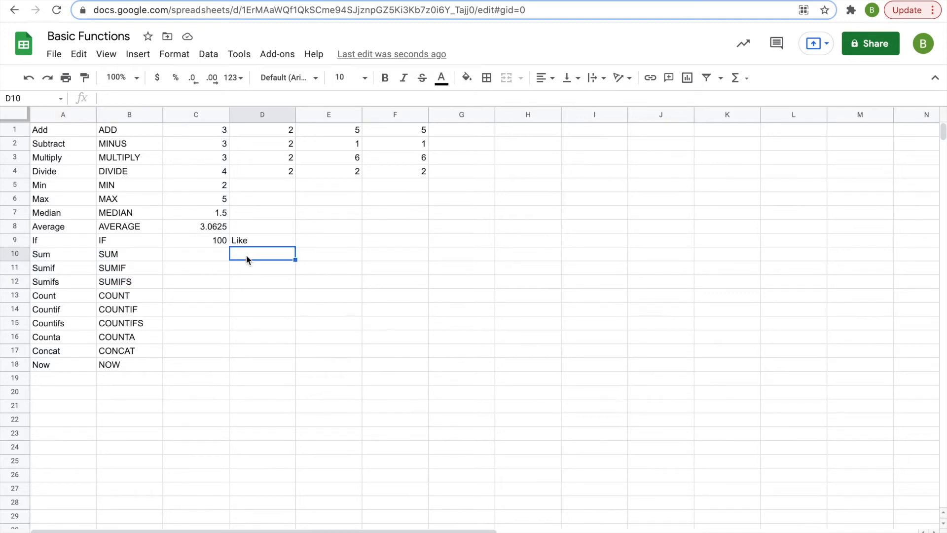
text(1)
key(Tab)
text(2)
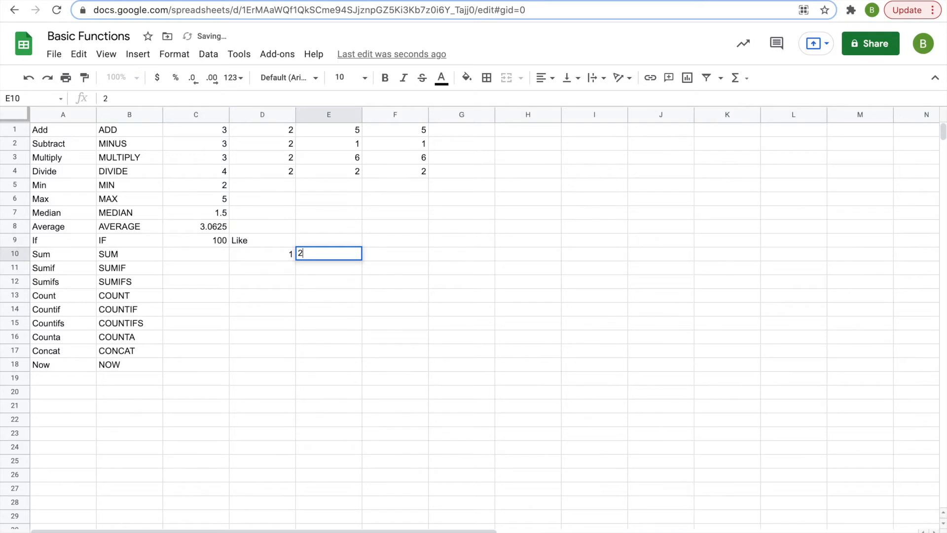
key(Tab)
text(3)
key(Tab)
text(4)
Step: Add up the row 10 sample numbers in C10 with the SUM function over D10:G10
key(Left)
key(Left)
key(Left)
key(Left)
text(=)
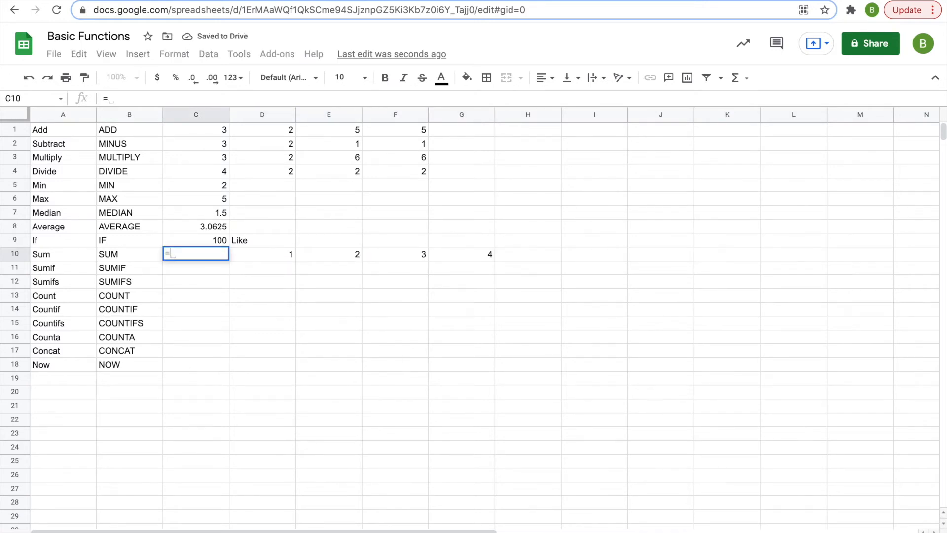
text(SUM()
drag(256, 253, 437, 253)
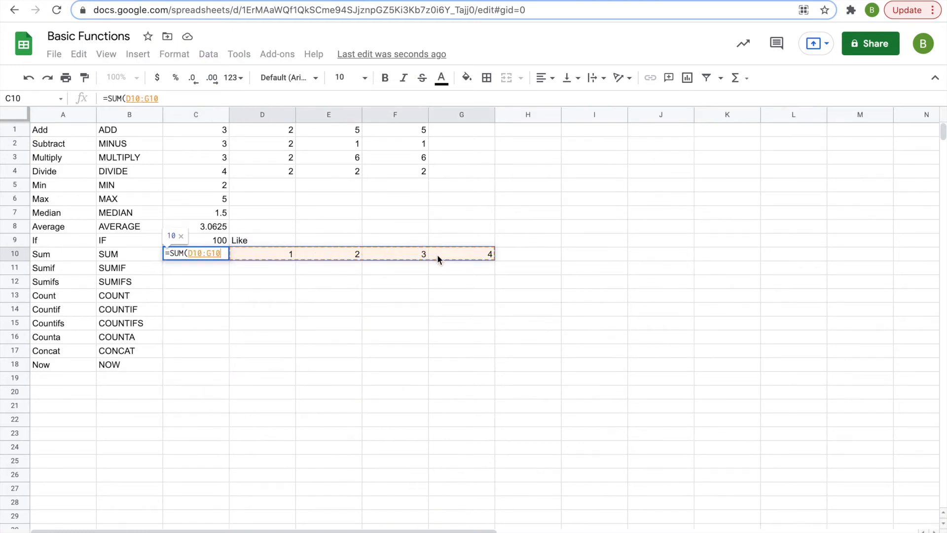
key(Return)
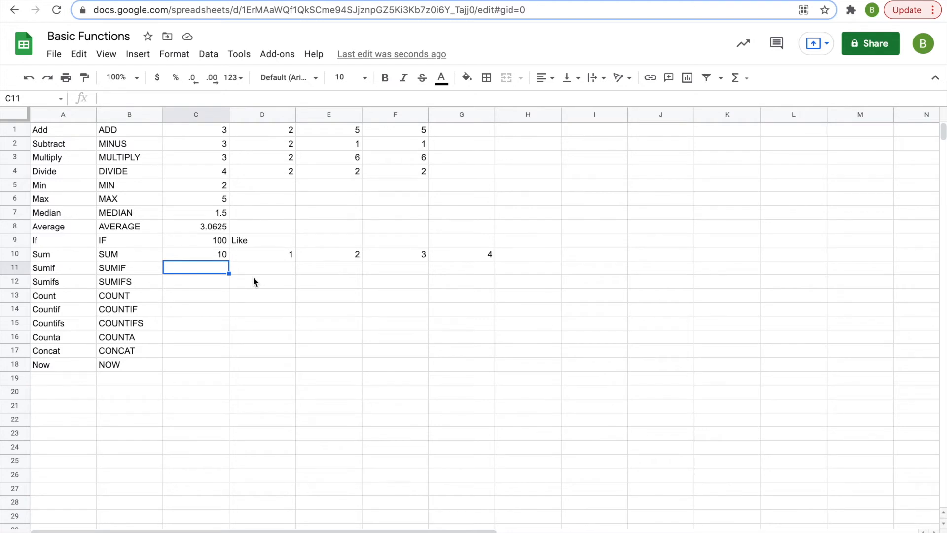
Step: Copy the row 10 sample numbers into D11:G11 and total those greater than 2 in C11 with SUMIF over D11:G11
drag(276, 254, 491, 271)
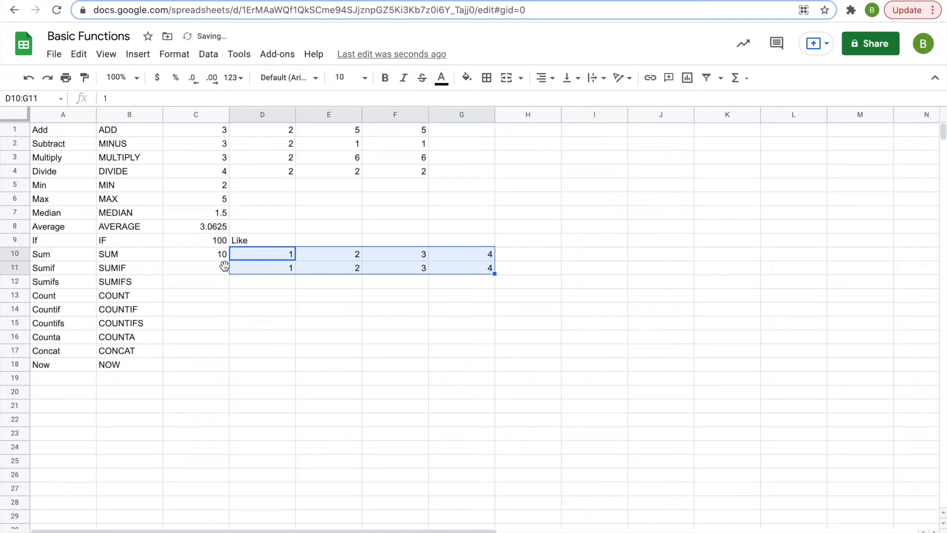
click(212, 273)
text(=S)
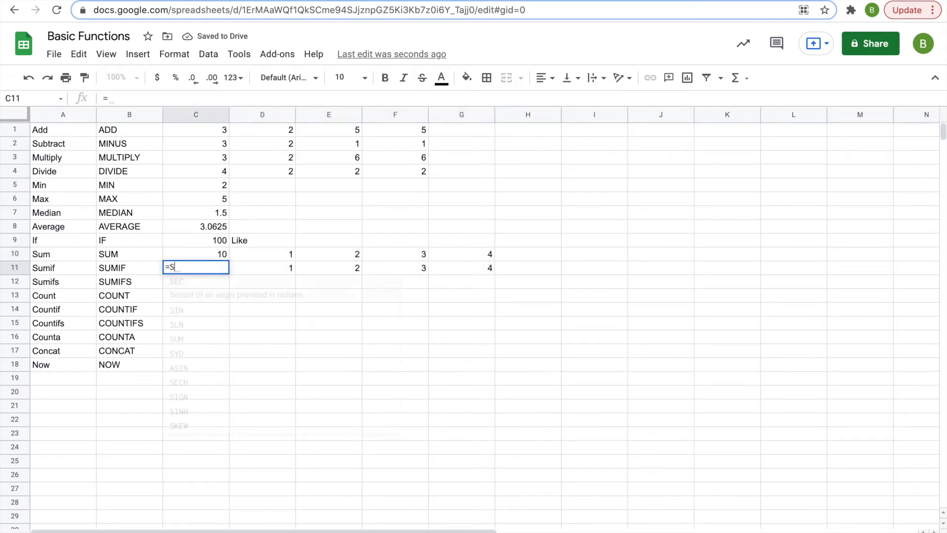
text(UMIF)
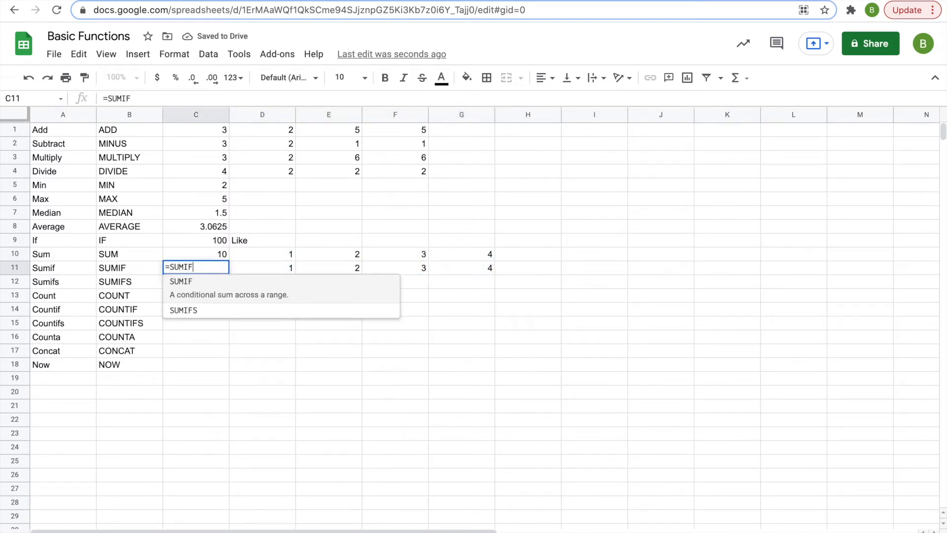
text(()
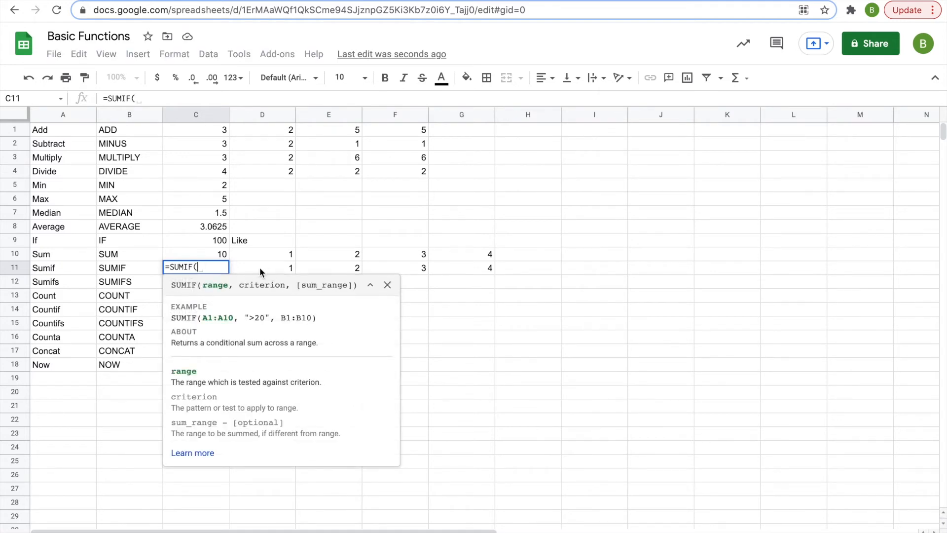
drag(259, 268, 468, 265)
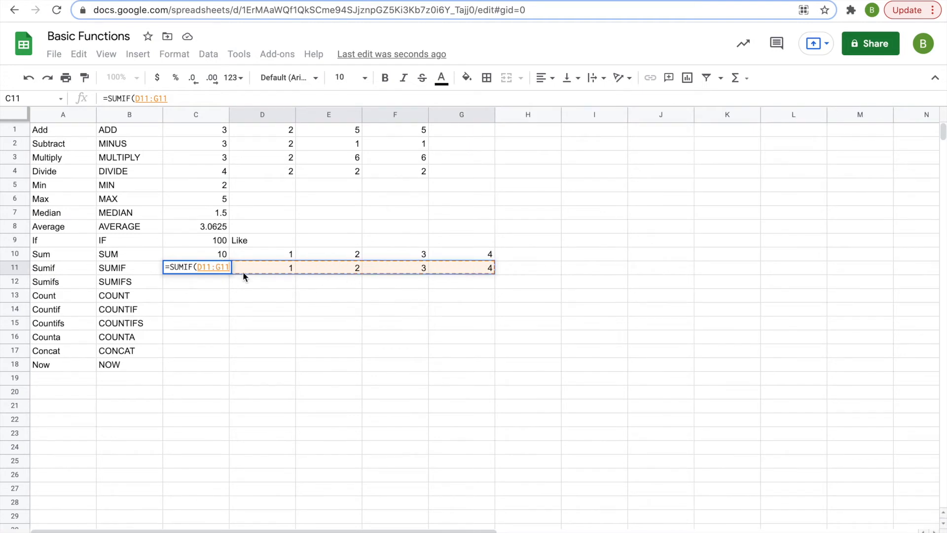
text(,)
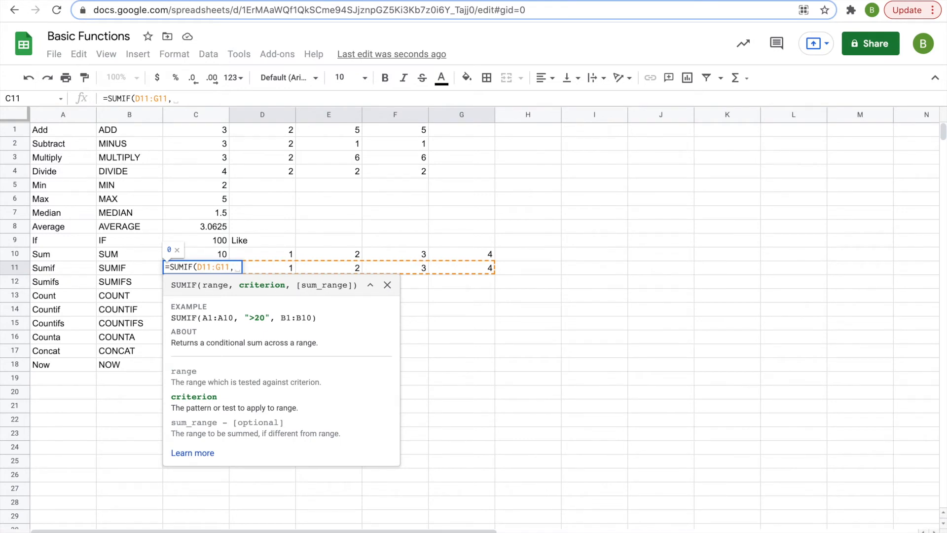
text(")
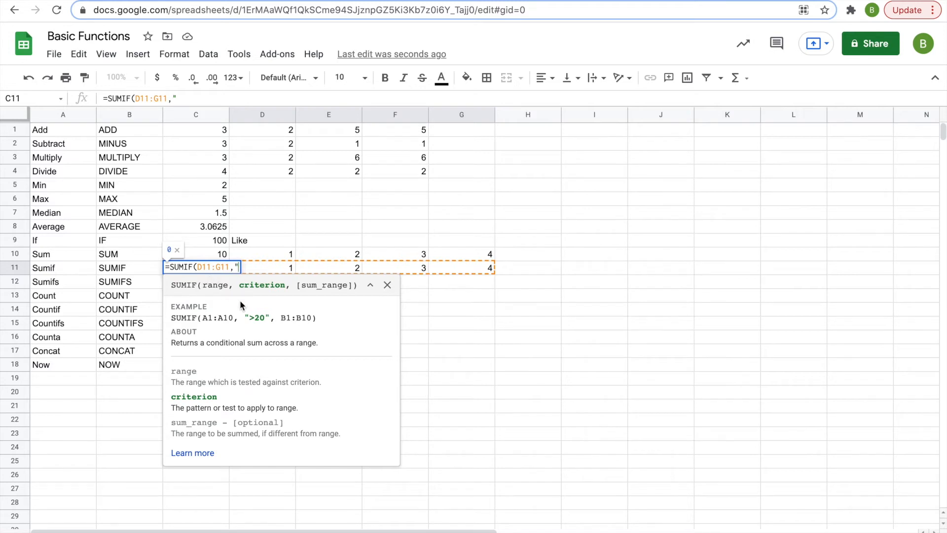
text(>2")
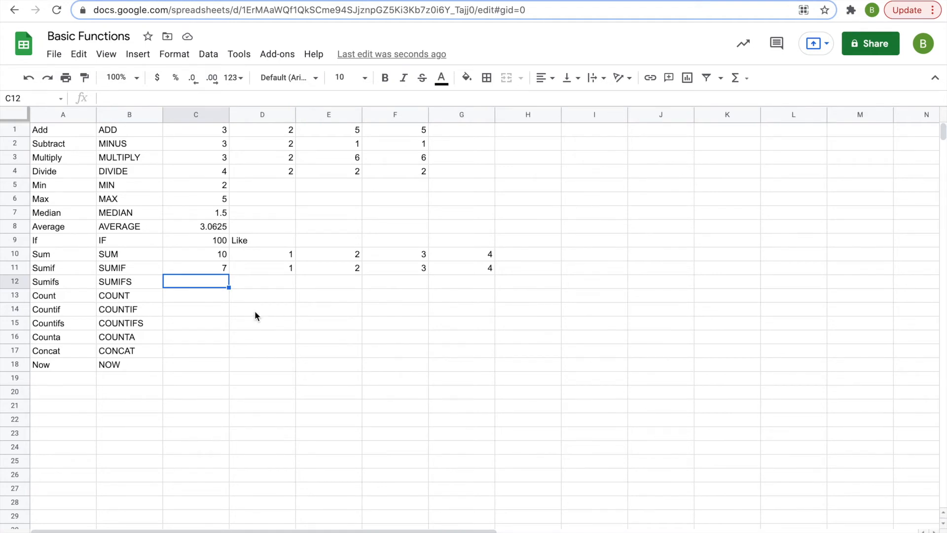
Step: Enter the sample numbers 1, 2, 3 and 4 down cells D12 to D15 for the SUMIFS function
click(267, 285)
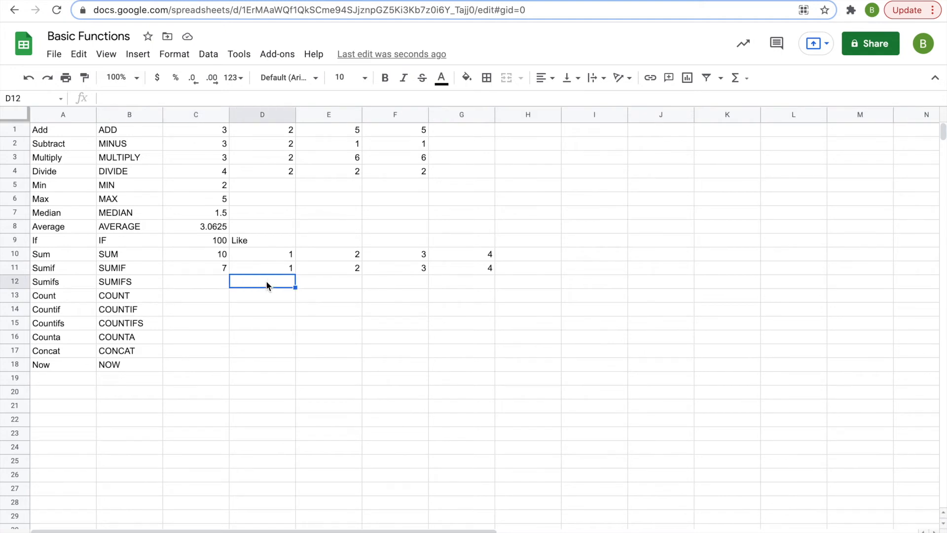
text(1)
key(Return)
text(2)
key(Return)
text(3)
key(Return)
text(4)
key(Tab)
Step: Enter the category letters A, B, A and B down cells E12 to E15 beside the sample numbers
key(Up)
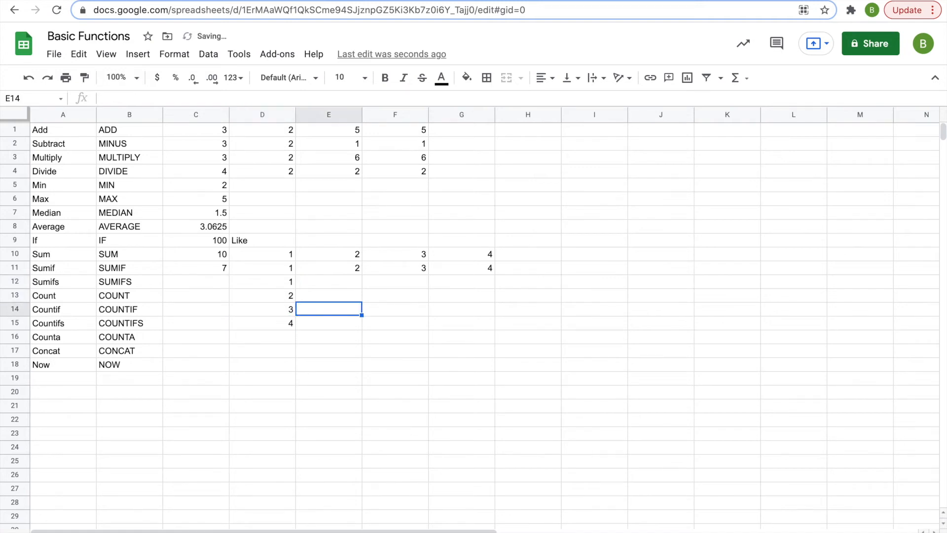
key(Down)
key(Up)
key(Up)
key(Up)
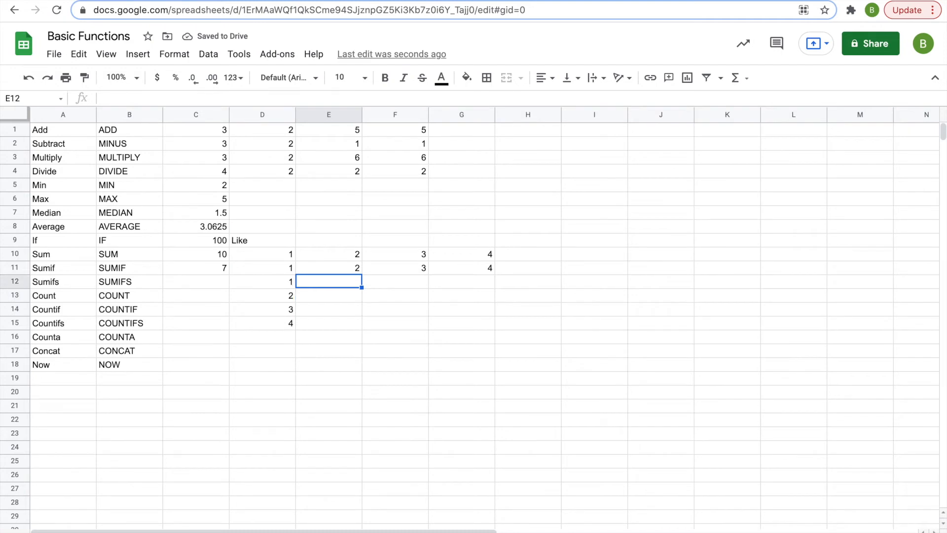
text(A)
key(Return)
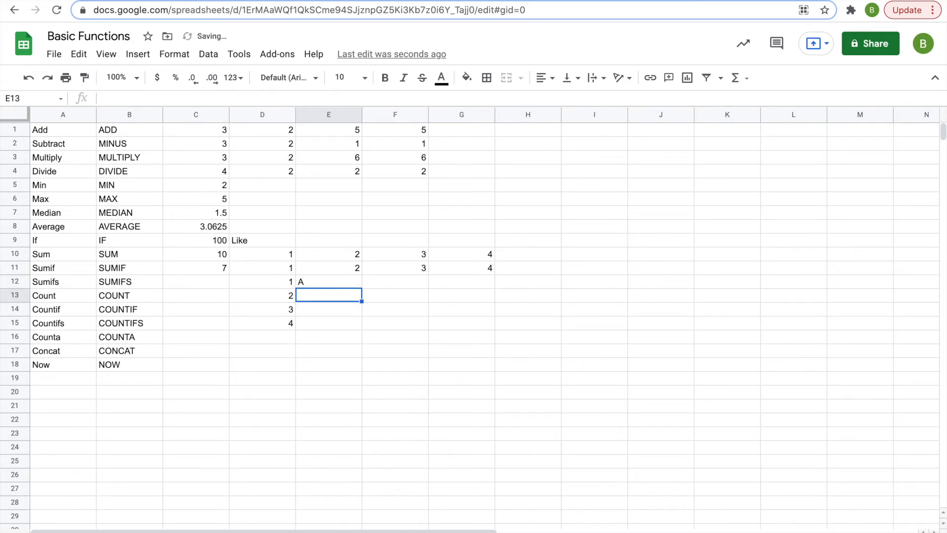
text(B)
key(Return)
text(A)
key(Return)
text(B)
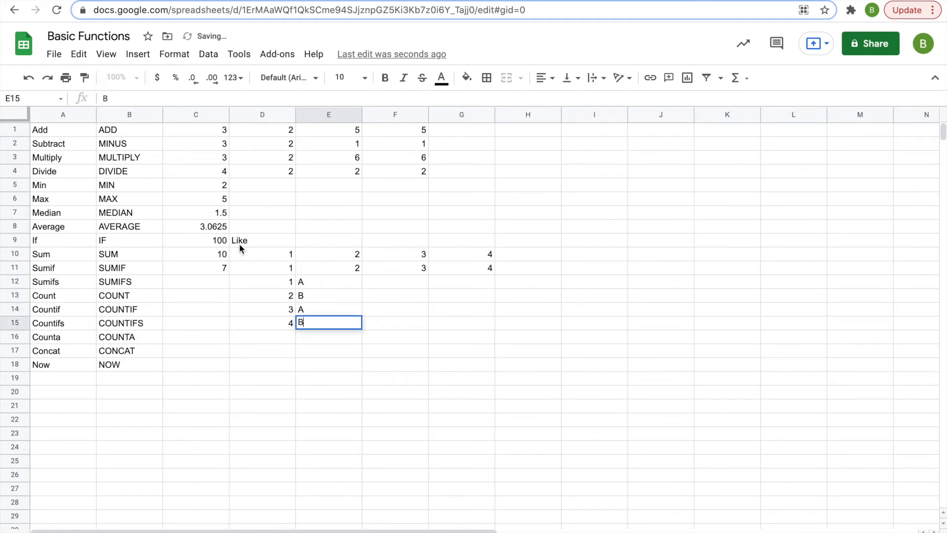
Step: Sum the D12:D15 numbers in C12 with SUMIFS, using E12:E15 as the criteria range and "A" as the criterion
click(214, 282)
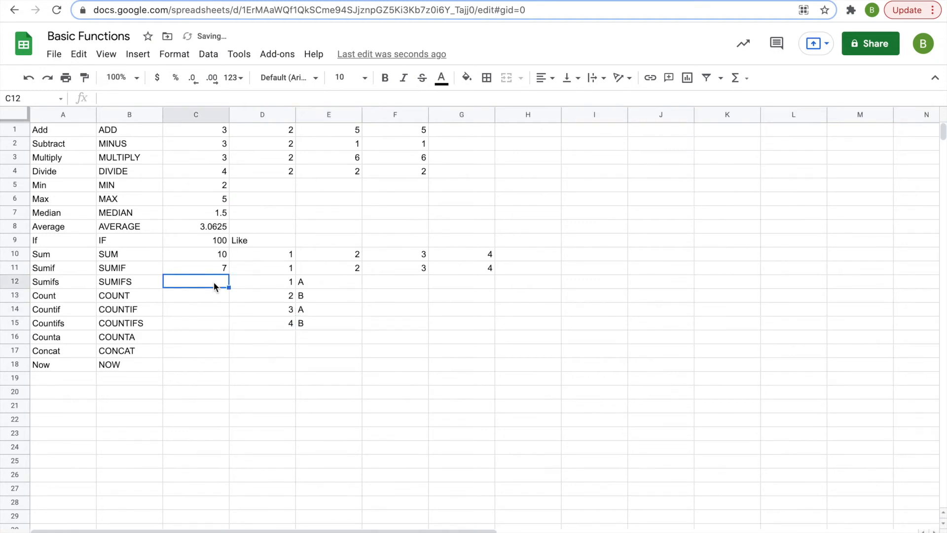
text(=SUMIFS()
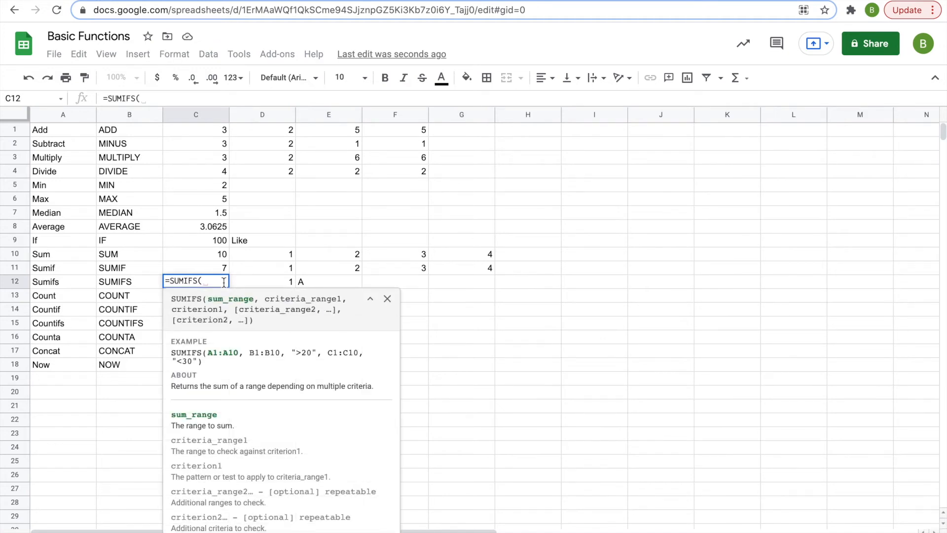
drag(289, 285, 284, 321)
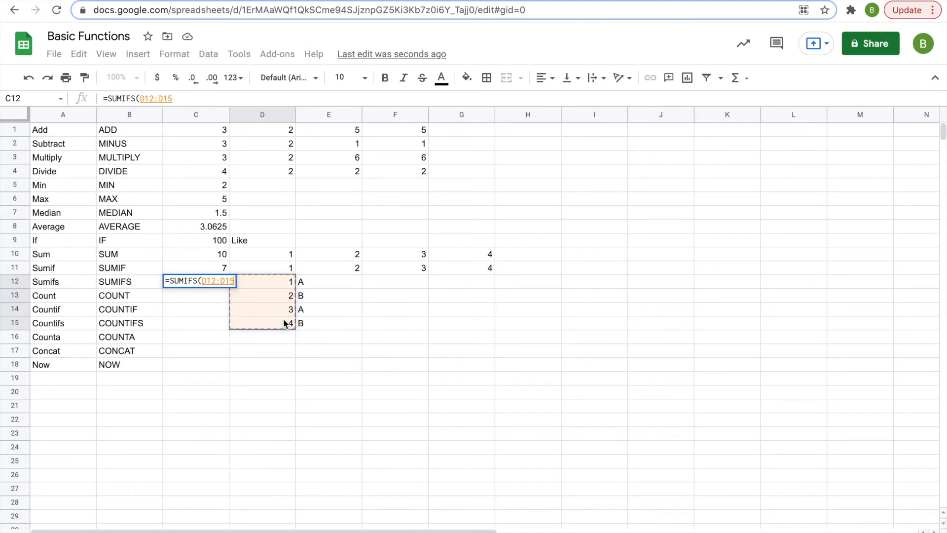
text(,)
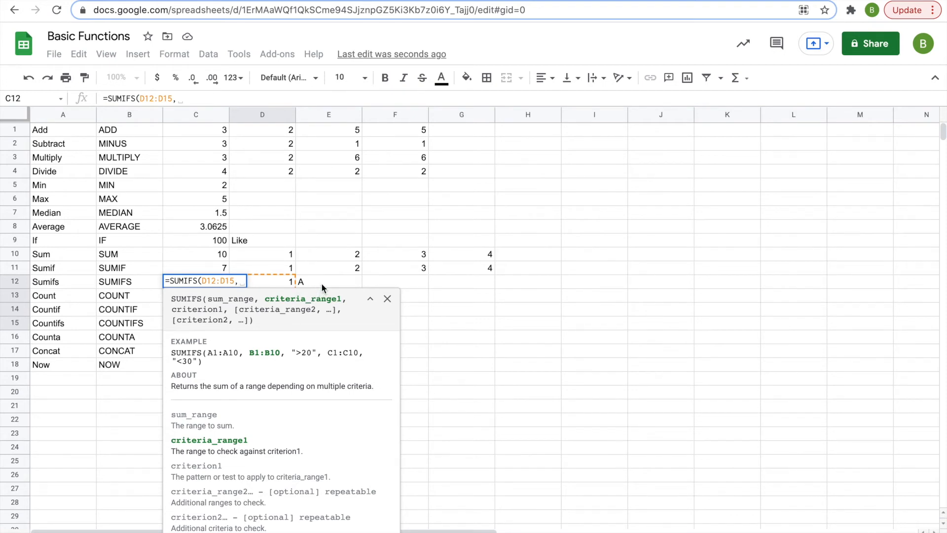
drag(321, 282, 322, 324)
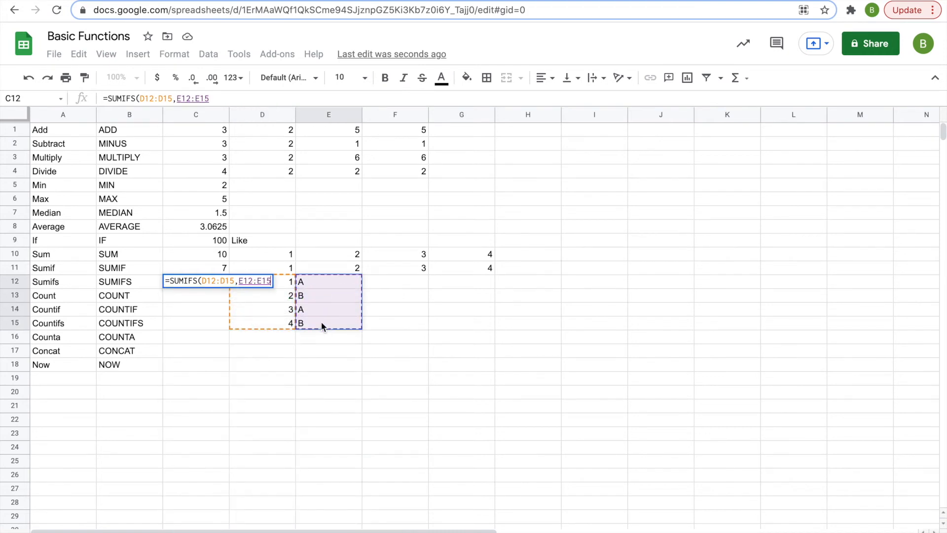
text(,)
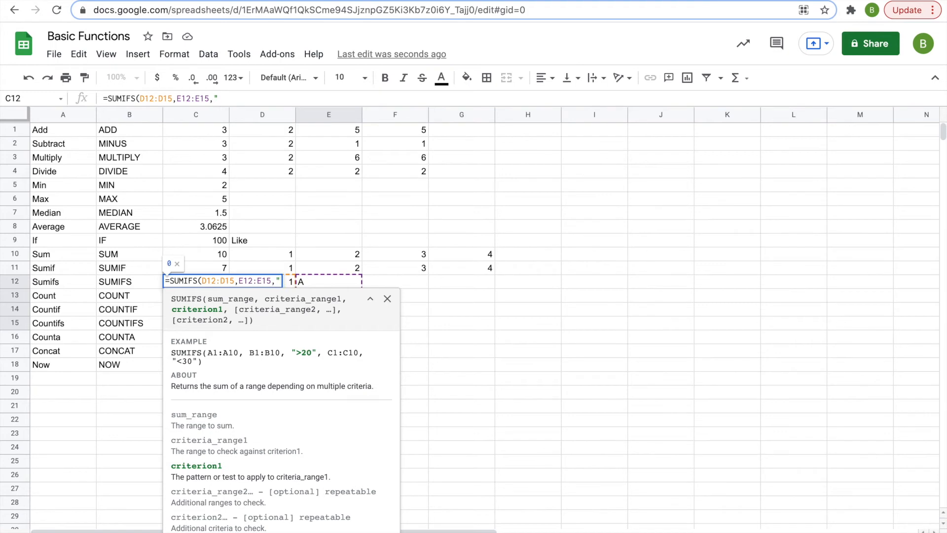
text("A")
key(Return)
Step: Review the sum range and criteria range of the SUMIFS formula in C12 against the data in D12:E15
drag(264, 283, 268, 320)
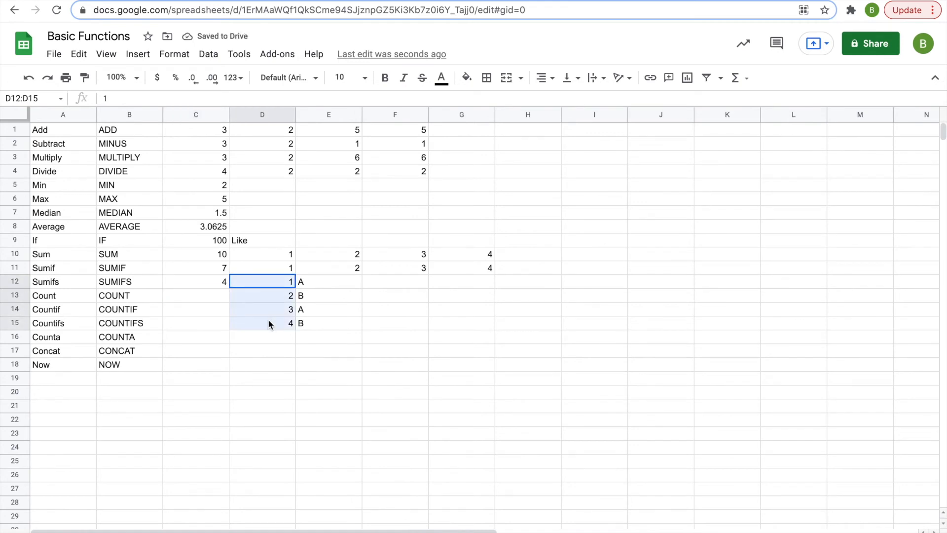
click(225, 283)
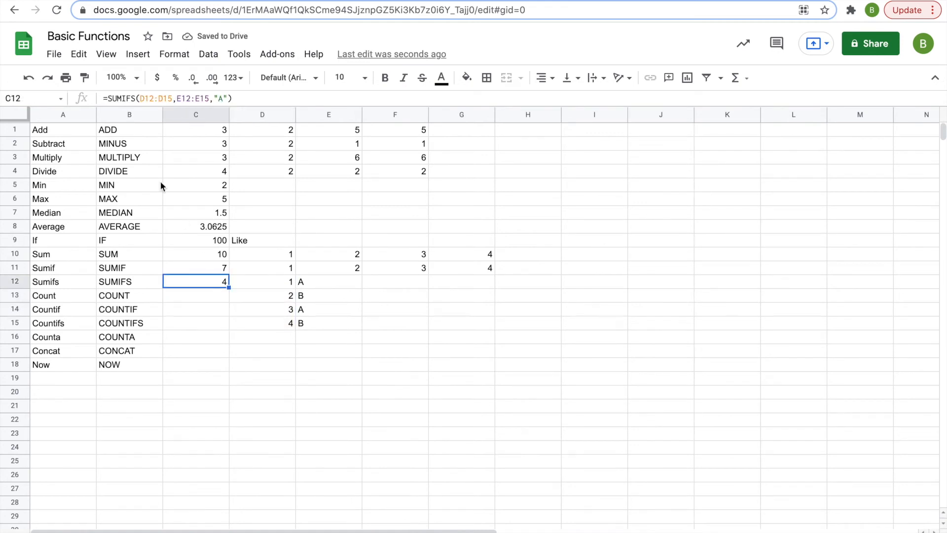
drag(139, 98, 172, 98)
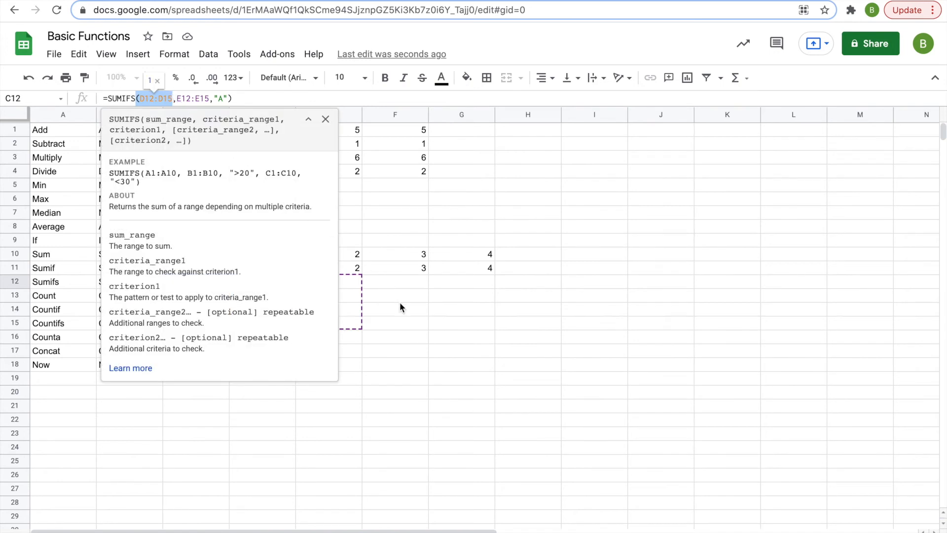
click(410, 319)
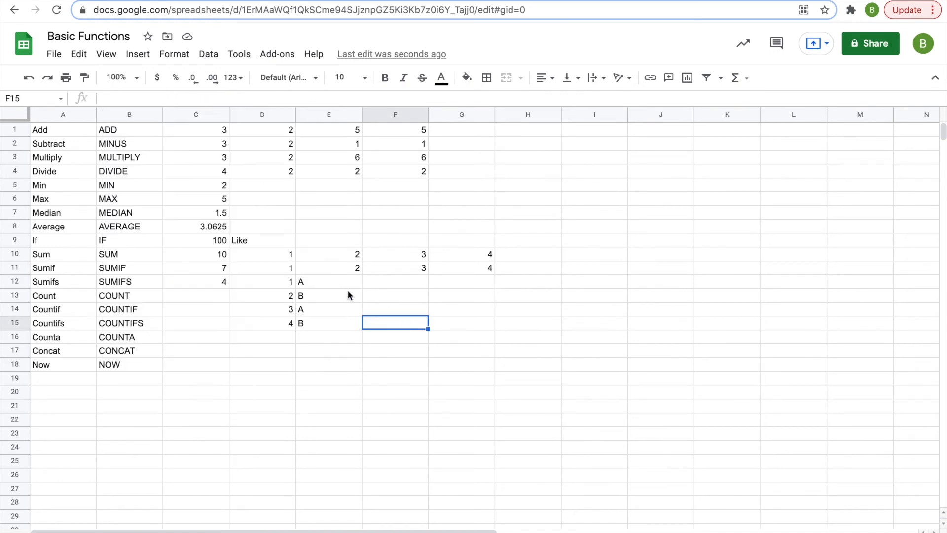
drag(305, 281, 311, 324)
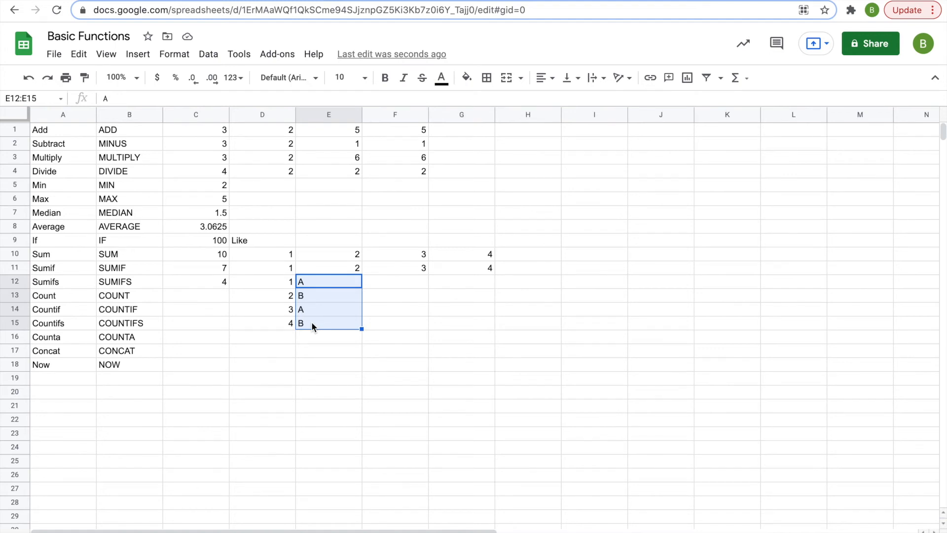
click(281, 314)
click(285, 285)
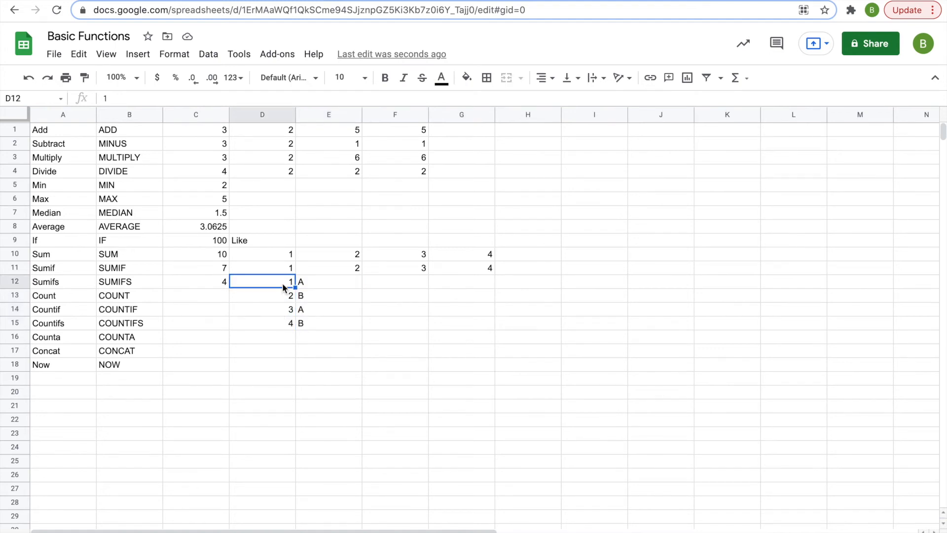
Step: Extend the SUMIFS formula in C12 with a second criteria range D12:D15 and the criterion ">2"
click(223, 284)
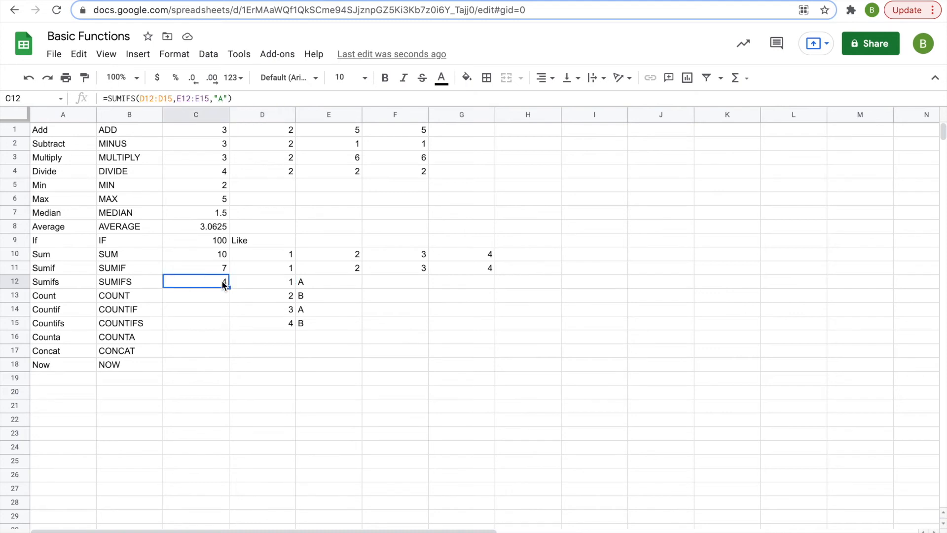
click(227, 97)
text(,)
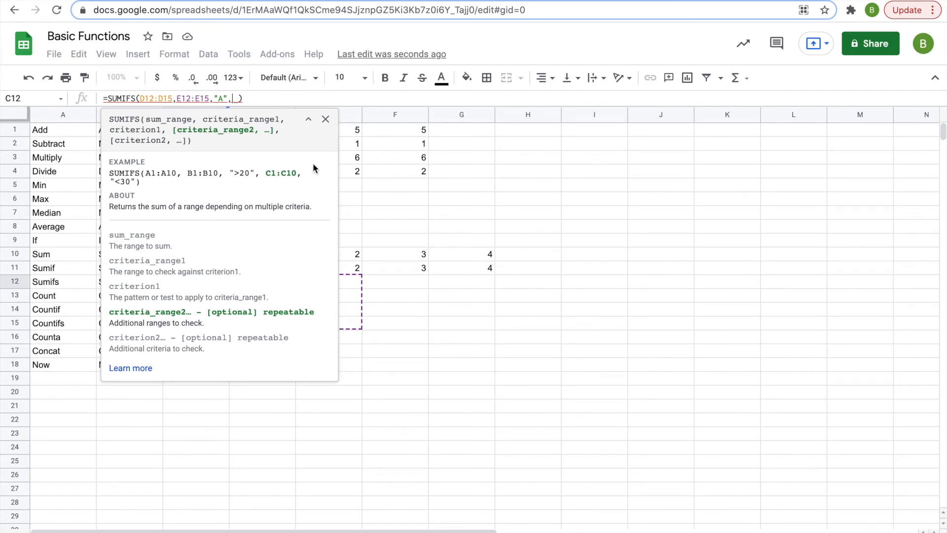
click(310, 118)
click(276, 321)
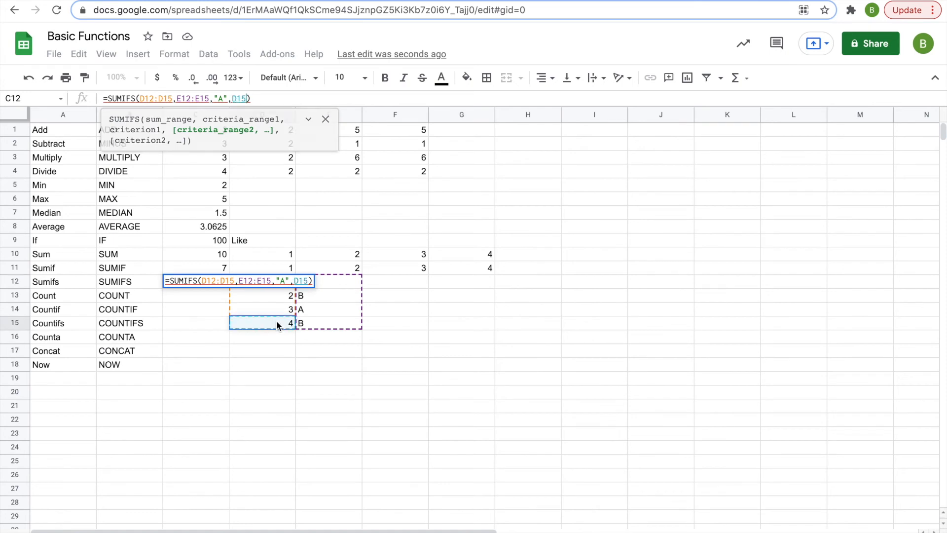
drag(276, 321, 279, 289)
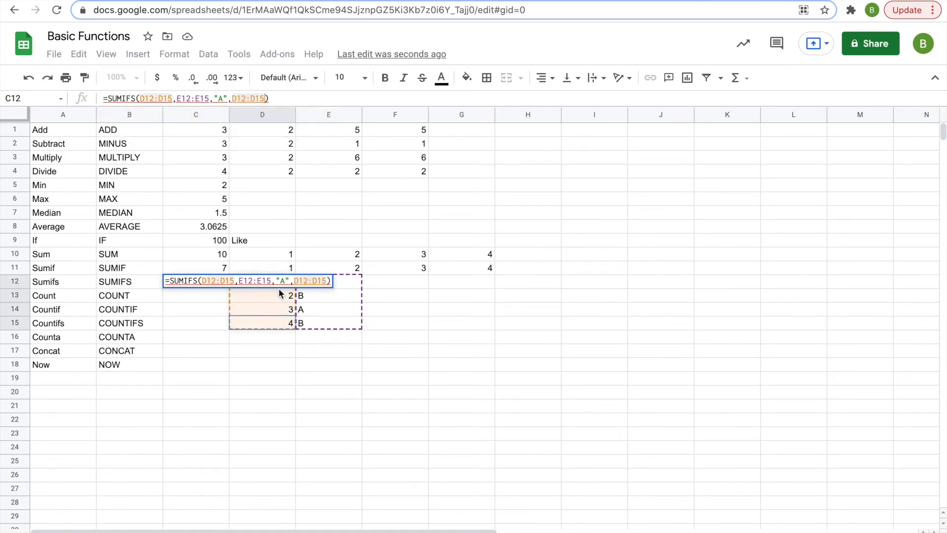
text(,)
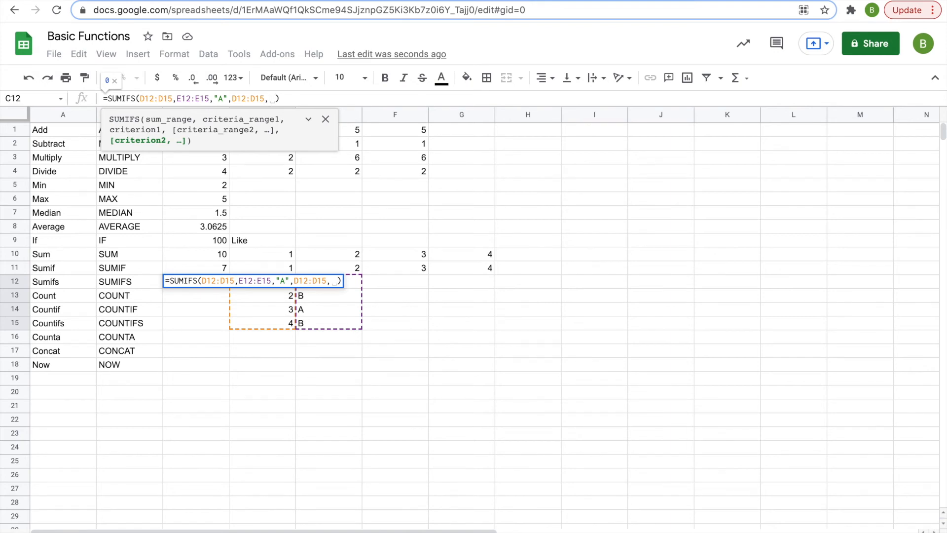
key(BackSpace)
text(">2")
key(Return)
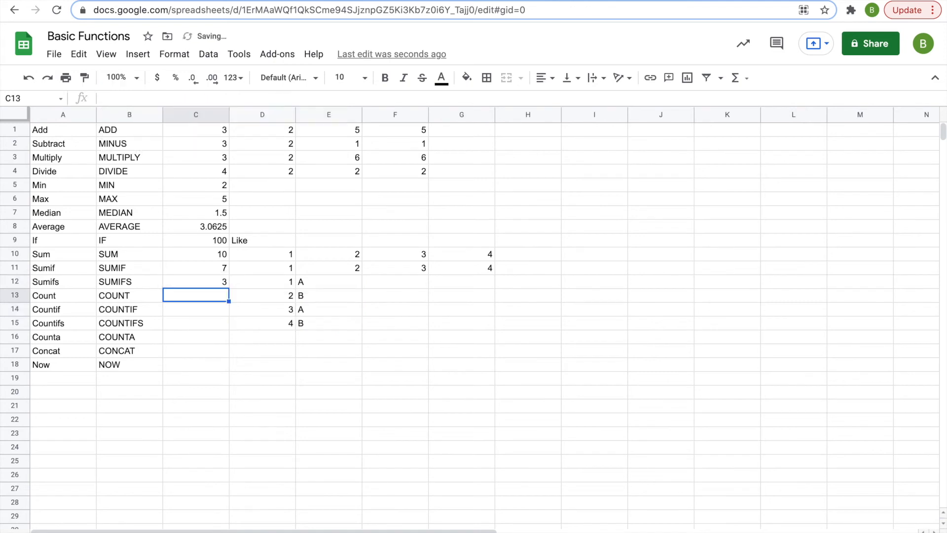
Step: Check the two-condition SUMIFS formula in C12 against the numbers in D12:D15 and the A entries in column E
click(210, 283)
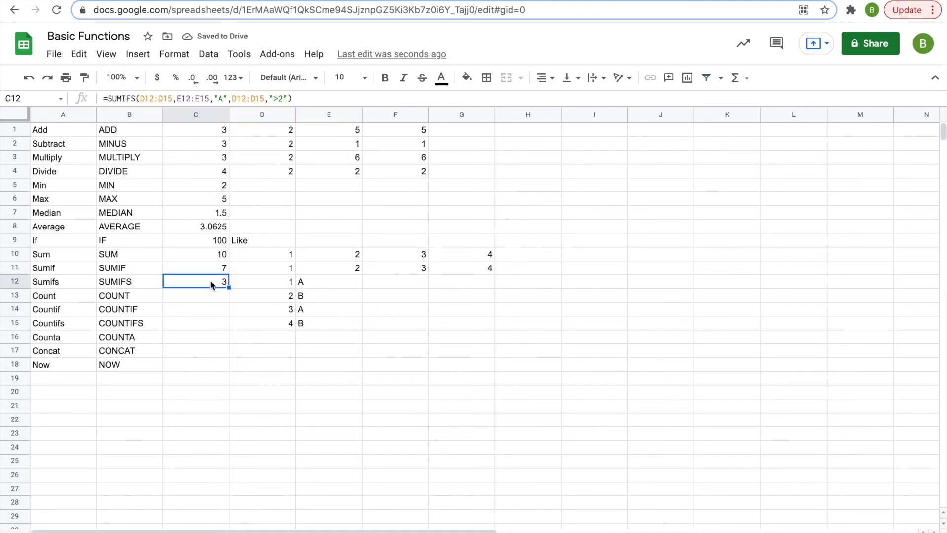
drag(265, 281, 269, 321)
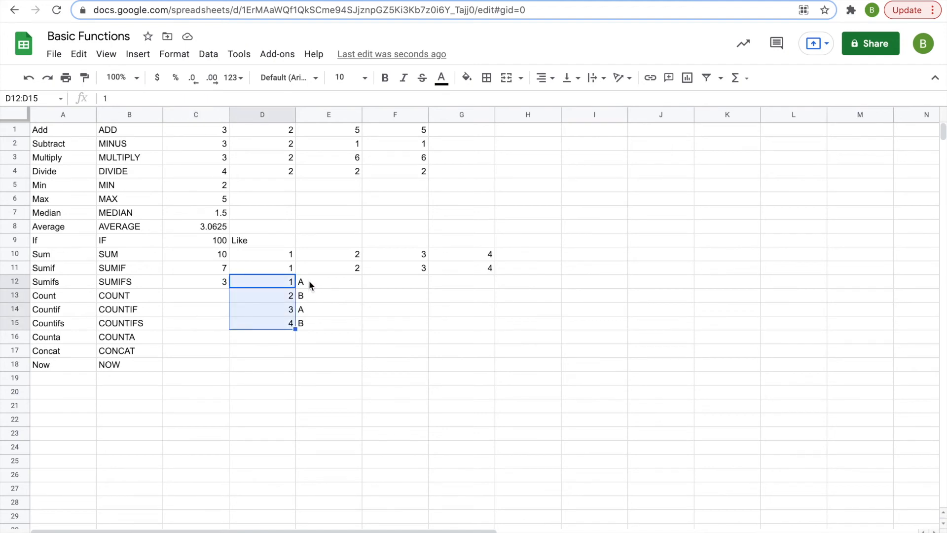
click(303, 280)
click(309, 310)
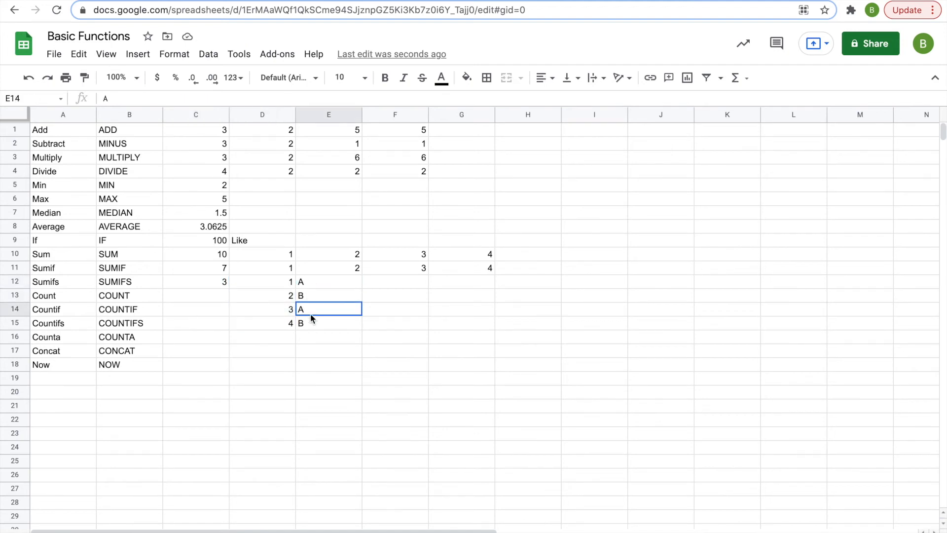
click(285, 280)
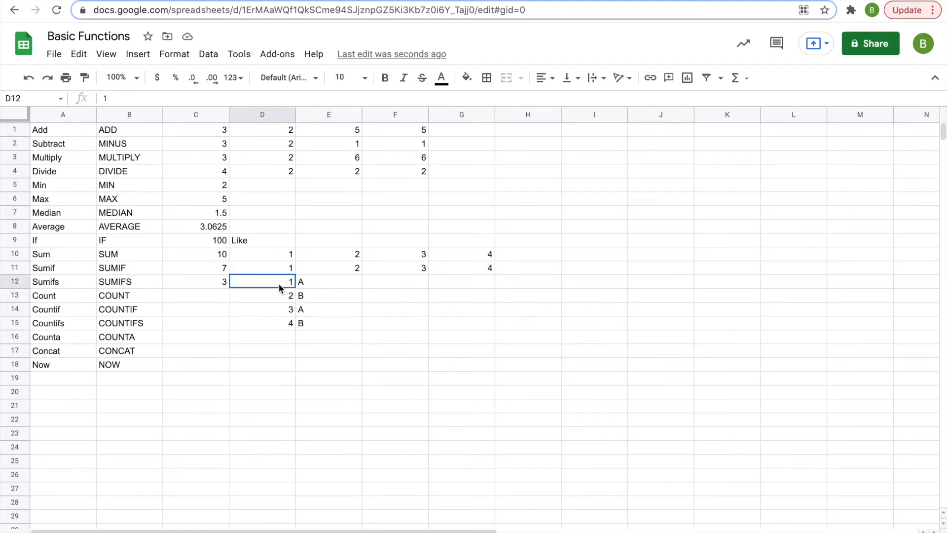
Step: Examine the D12 and D14 numbers used by the SUMIFS example and the count function labels in A13:B15
ctrl+click(287, 309)
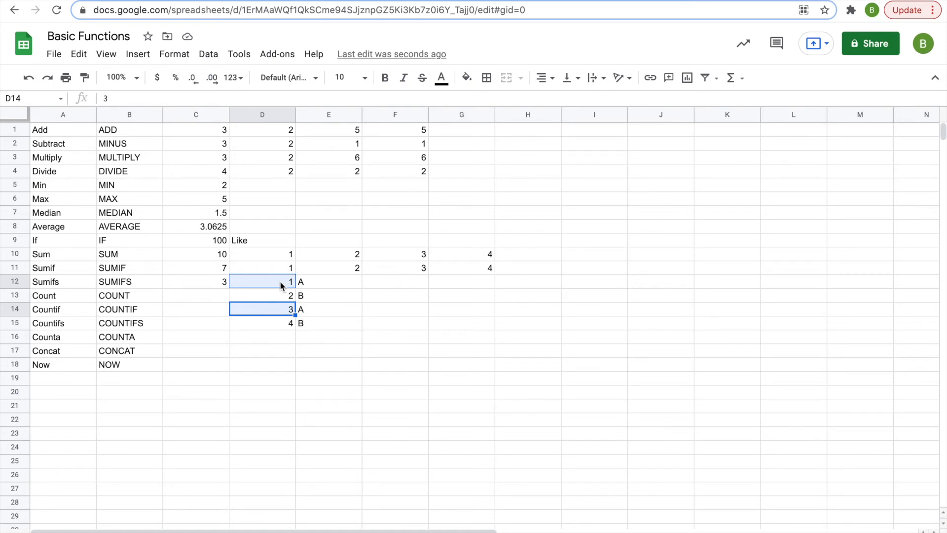
click(284, 309)
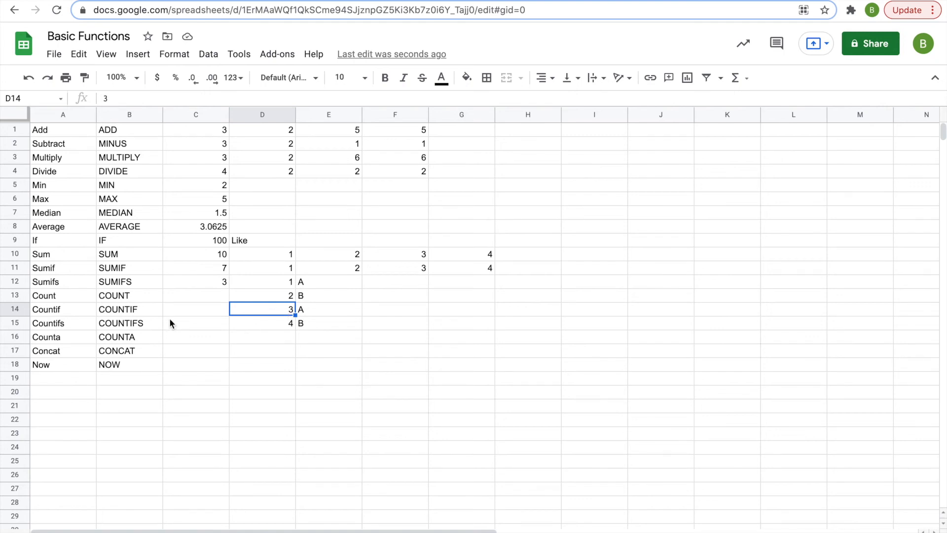
drag(66, 298, 129, 325)
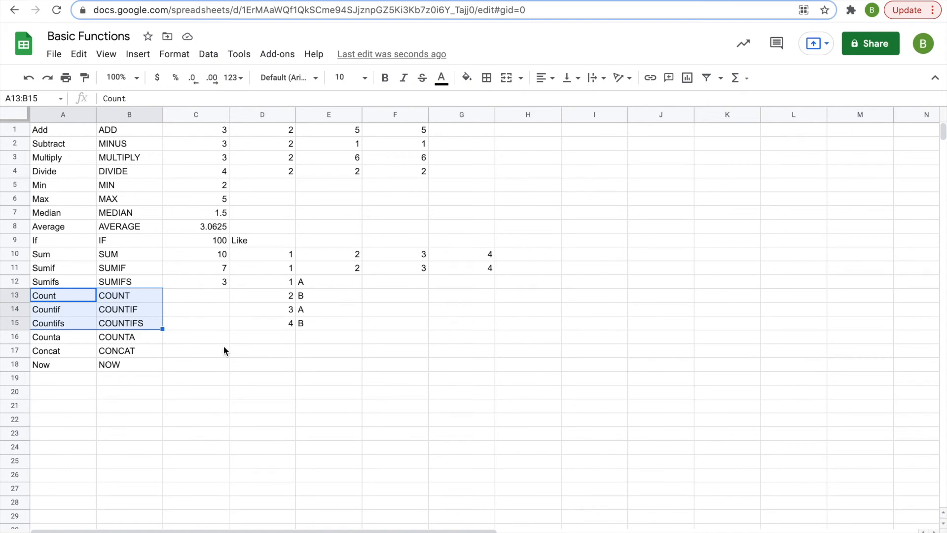
Step: Clear the SUMIFS formula in C12 and its sample data in D12:E15
mouse_move(206, 281)
mouse_down()
mouse_move(287, 314)
mouse_move(208, 285)
mouse_up()
key(Delete)
click(204, 295)
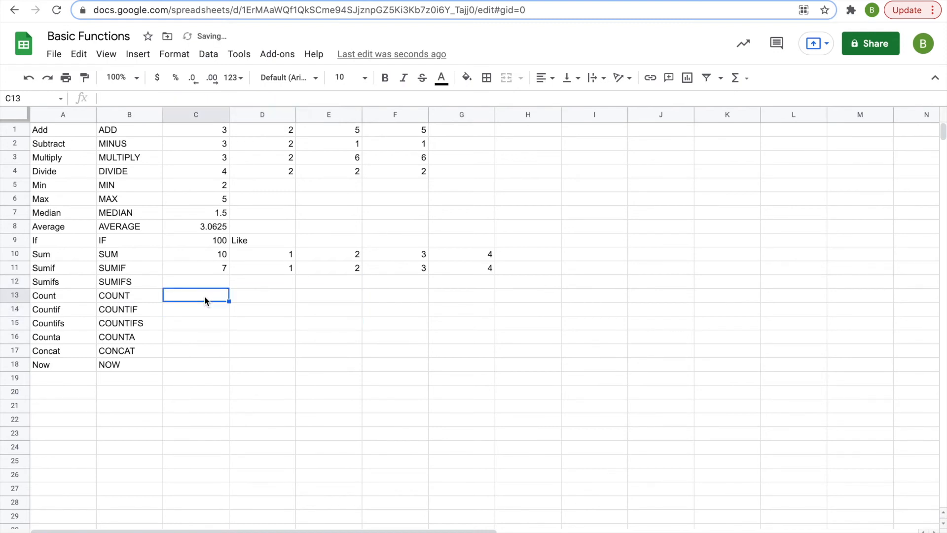
Step: Enter the sample numbers 1, 2, 3 and 4 across D13:G13 in the Count row
key(Right)
text(1)
key(Tab)
text(2)
key(Tab)
text(3)
key(Tab)
text(4)
key(Return)
Step: Count the numbers in D13:G13 with a COUNT formula in C13
key(Left)
text(=COUNT()
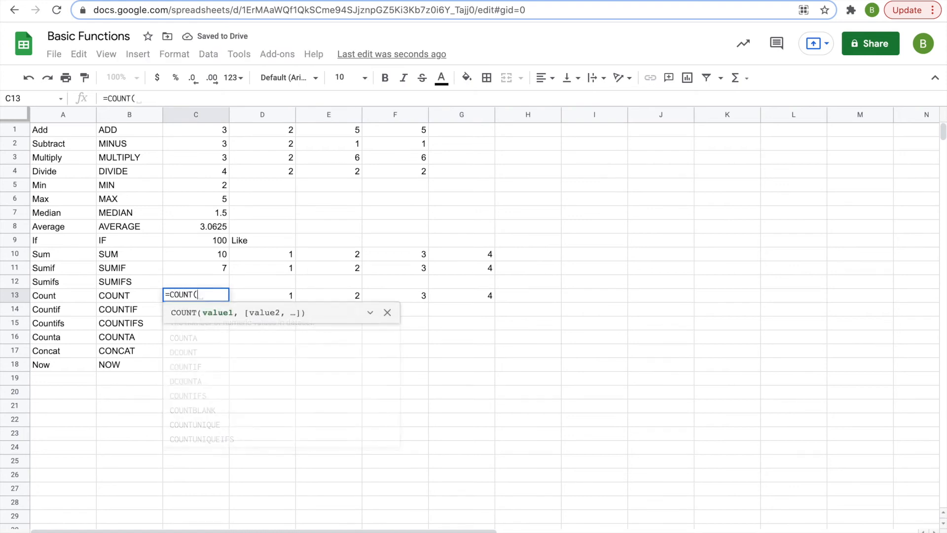
drag(256, 295, 431, 297)
key(Return)
Step: Fill the D13:G13 numbers down into D14:G14 as sample data for the Countif row
drag(267, 296, 469, 294)
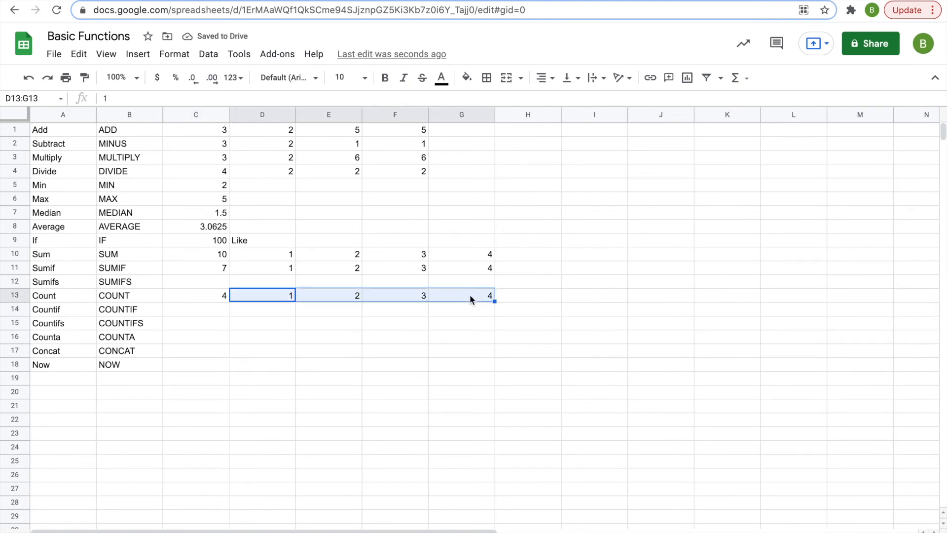
click(272, 296)
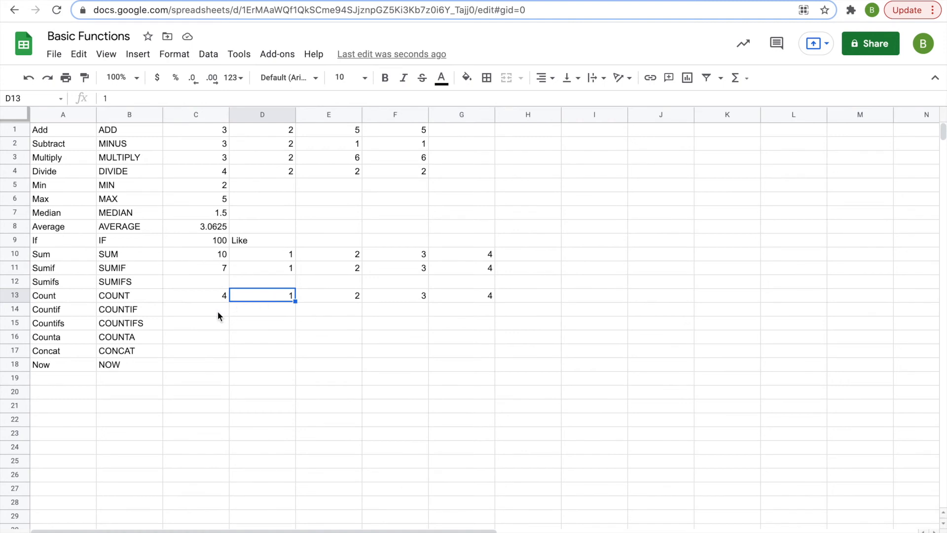
drag(286, 297, 492, 311)
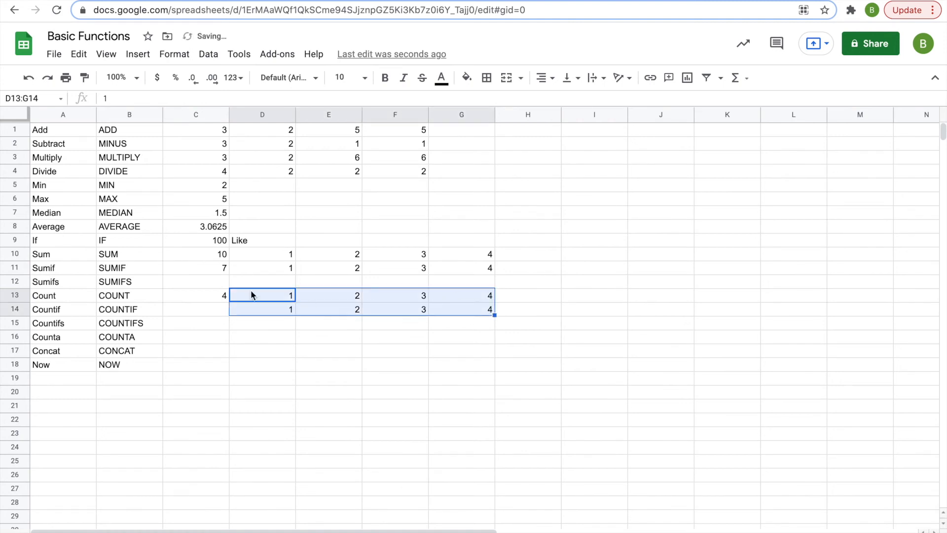
Step: Count the D14:G14 values with COUNTIF in C14 using the criterion ">2", and check the matching cells F14:G14
click(208, 314)
text(=)
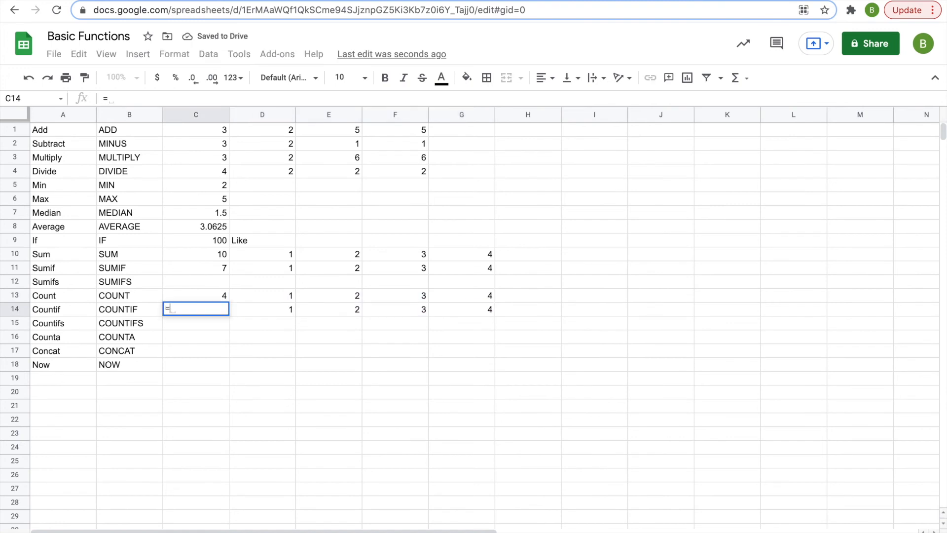
text(COUNTI)
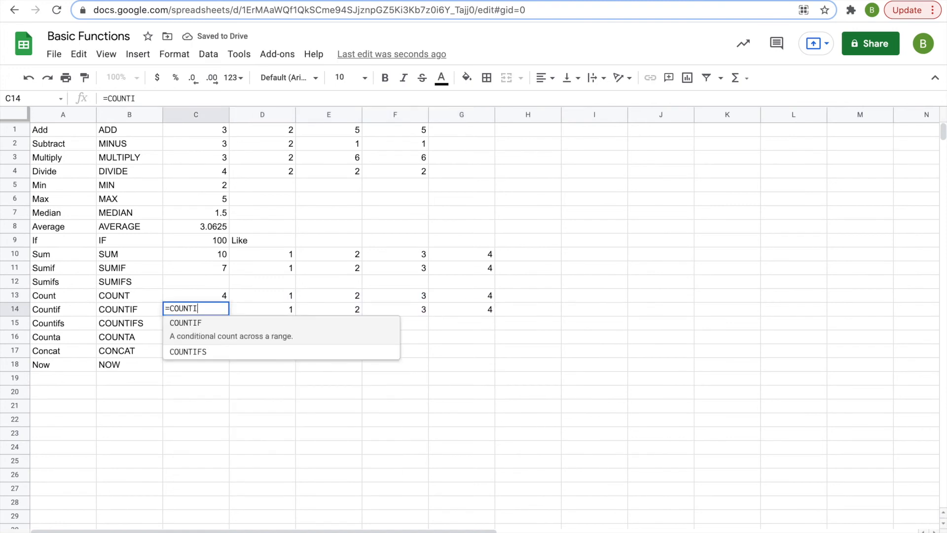
text(F()
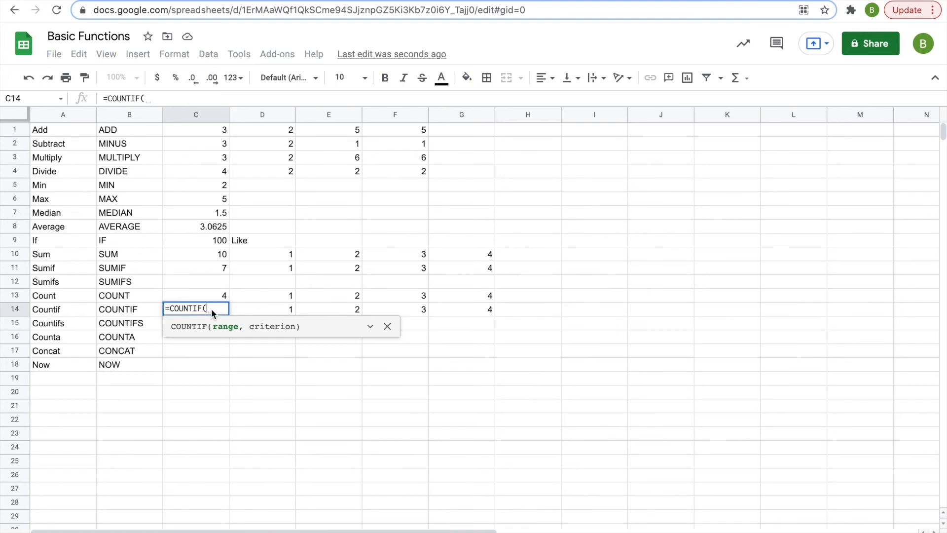
click(256, 309)
drag(441, 302, 452, 308)
text(, )
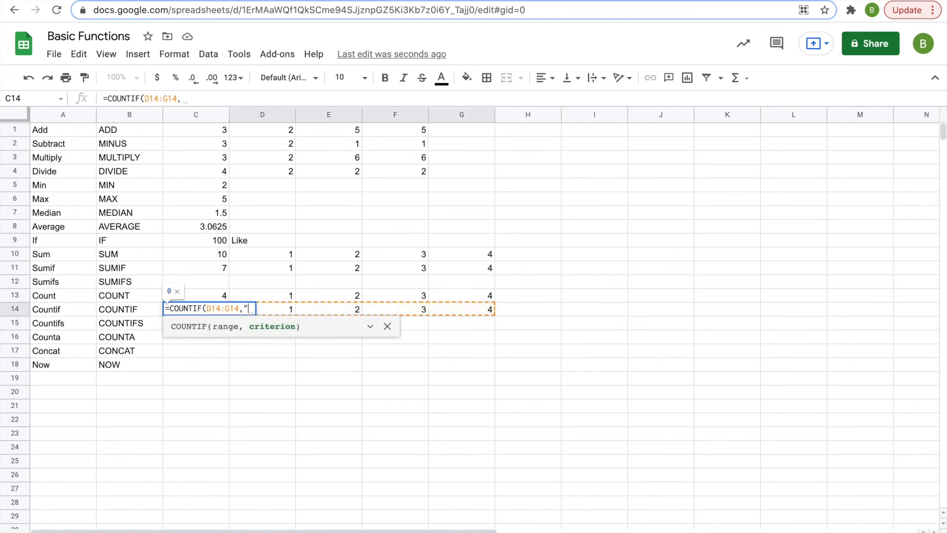
text(">2")
key(Return)
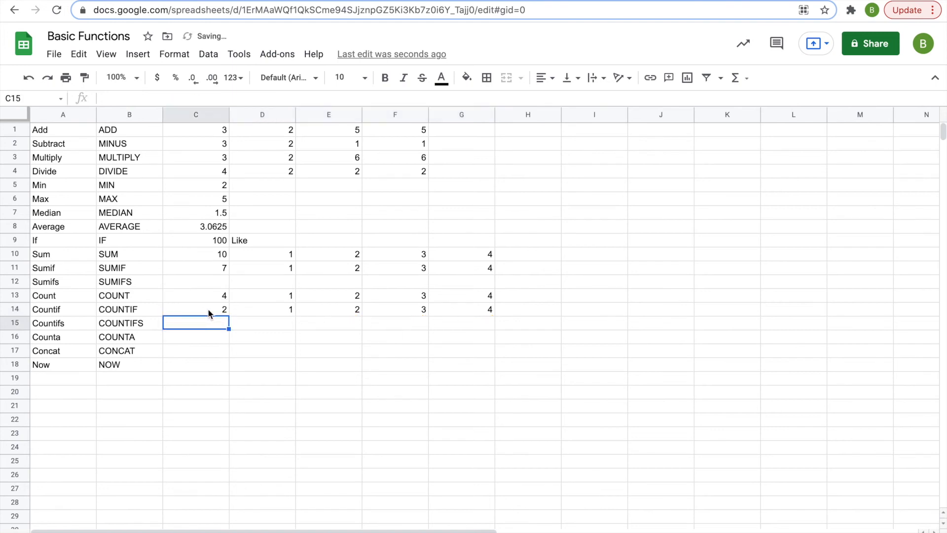
drag(373, 308, 464, 309)
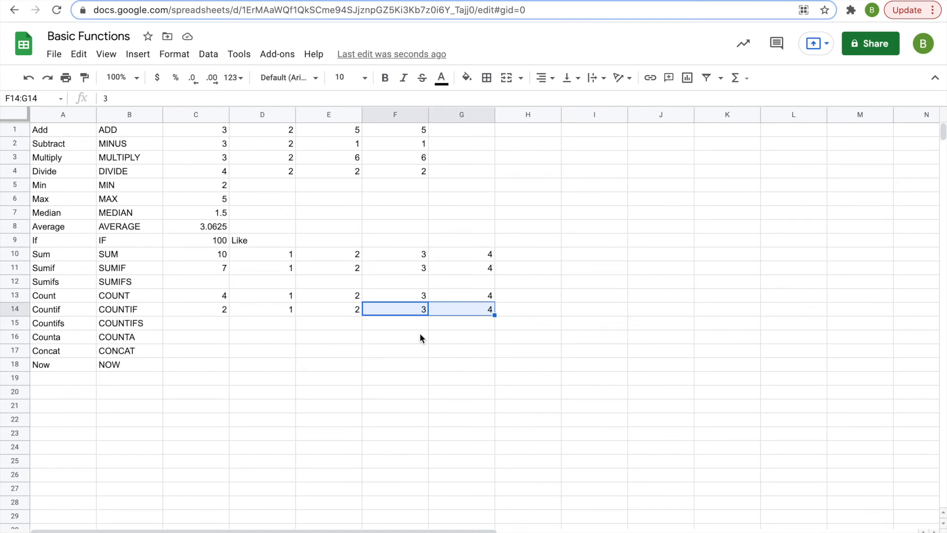
Step: Enter the sample numbers 1, 2, 3 and 4 across D15:G15 in the Countifs row
click(217, 322)
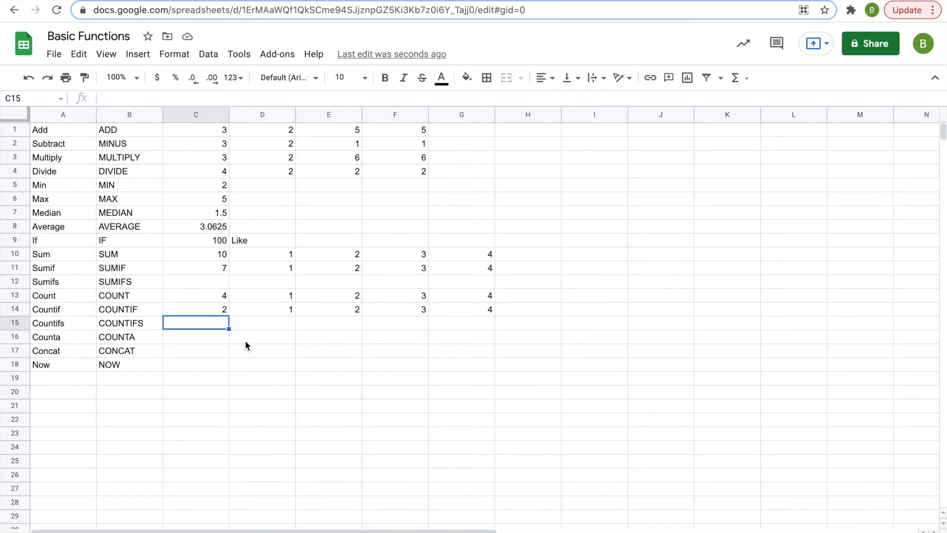
click(257, 328)
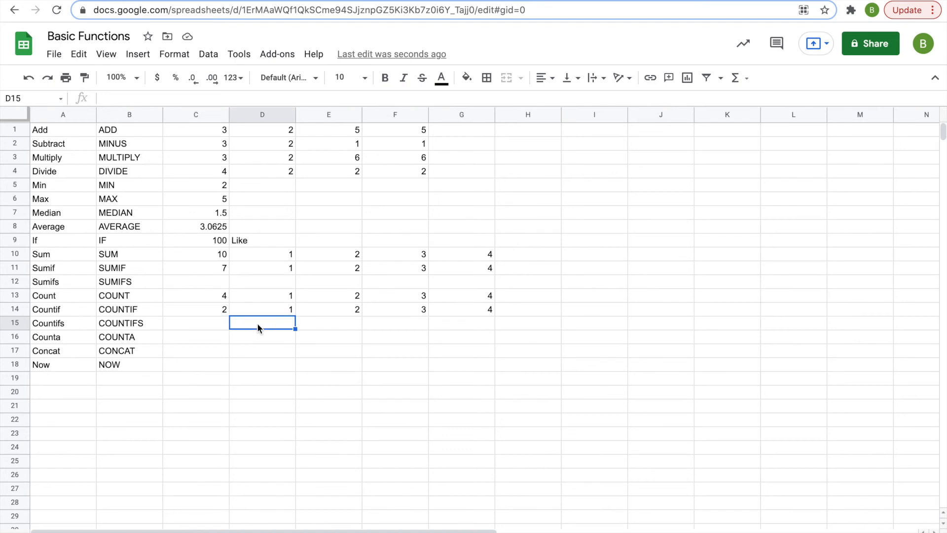
text(1)
key(Tab)
text(2)
key(Tab)
text(3)
key(Tab)
text(4)
Step: Start a COUNTIFS formula in C15 with D15:G15 as the first criteria range and ">2" as its criterion
key(Left)
key(Left)
key(Left)
key(Left)
text(=COUNTIFS()
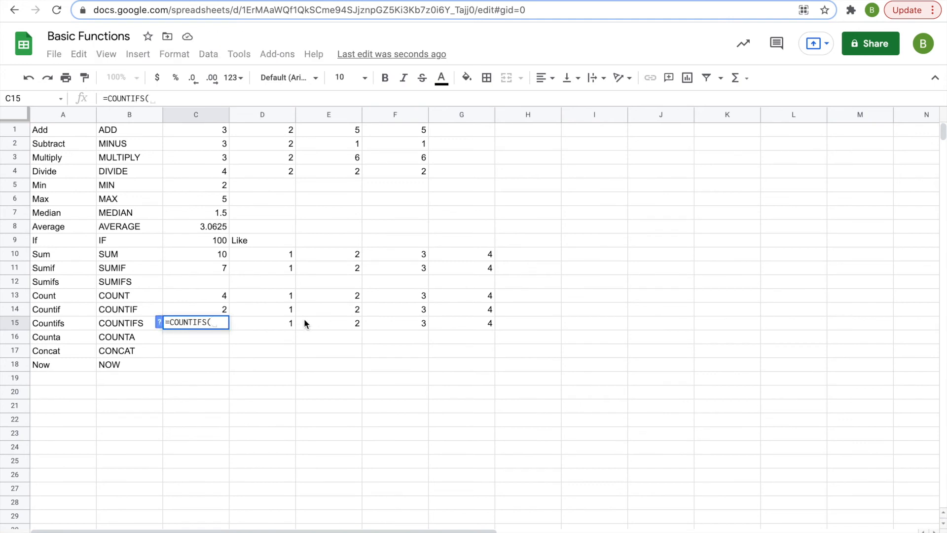
drag(276, 326, 440, 324)
text(,)
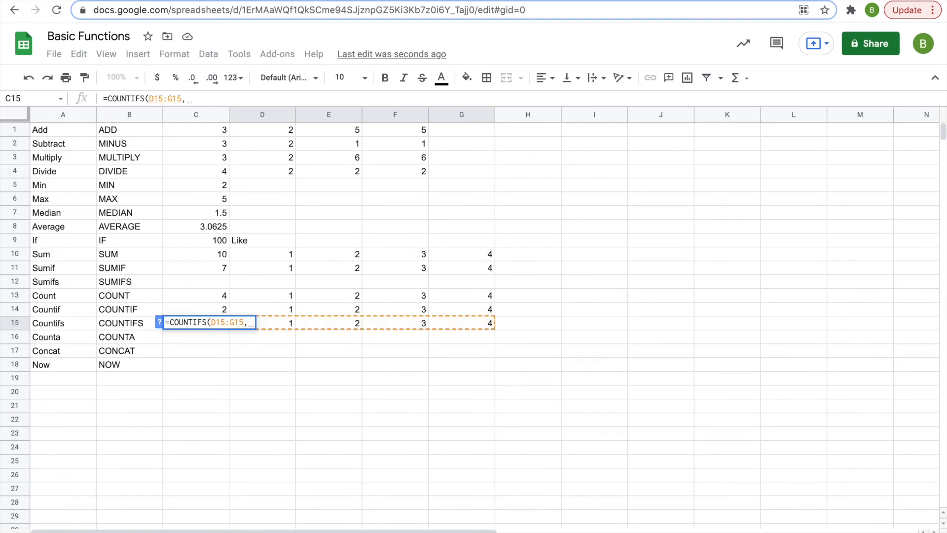
text(")
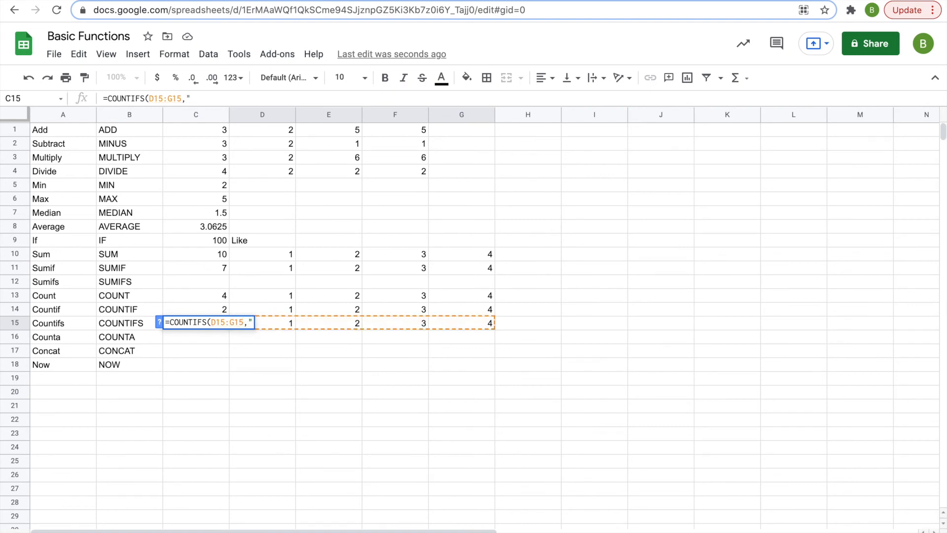
text(>2",)
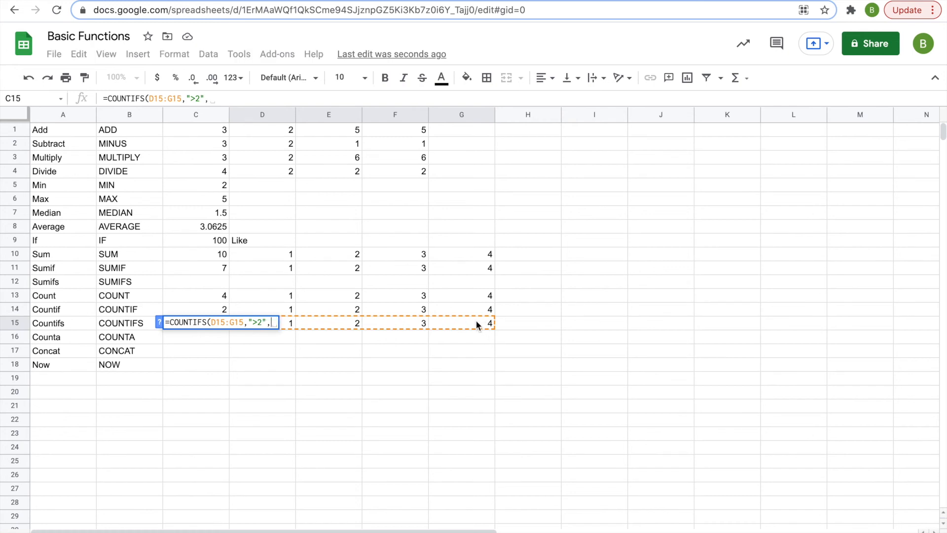
Step: Complete the COUNTIFS formula in C15 with a second criteria range D15:G15 and the criterion "<4"
drag(476, 323, 267, 324)
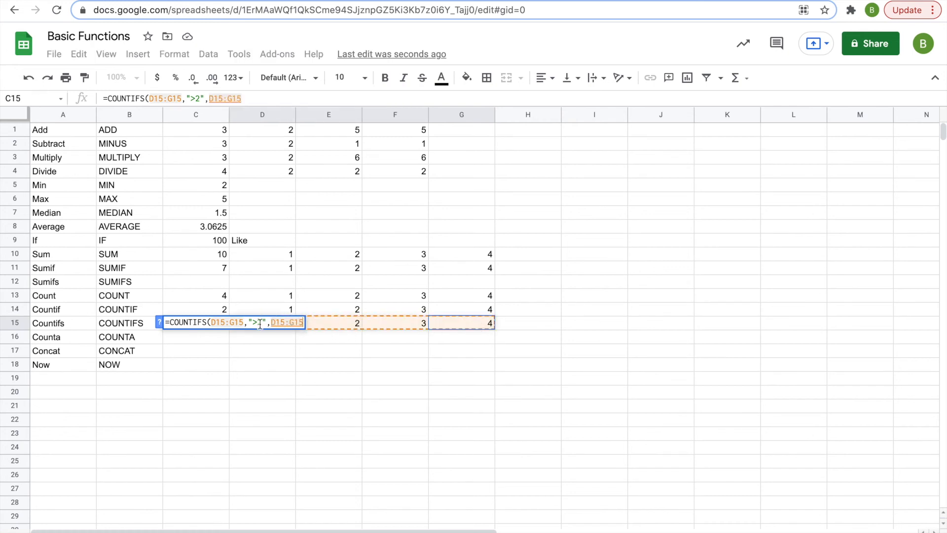
text(,)
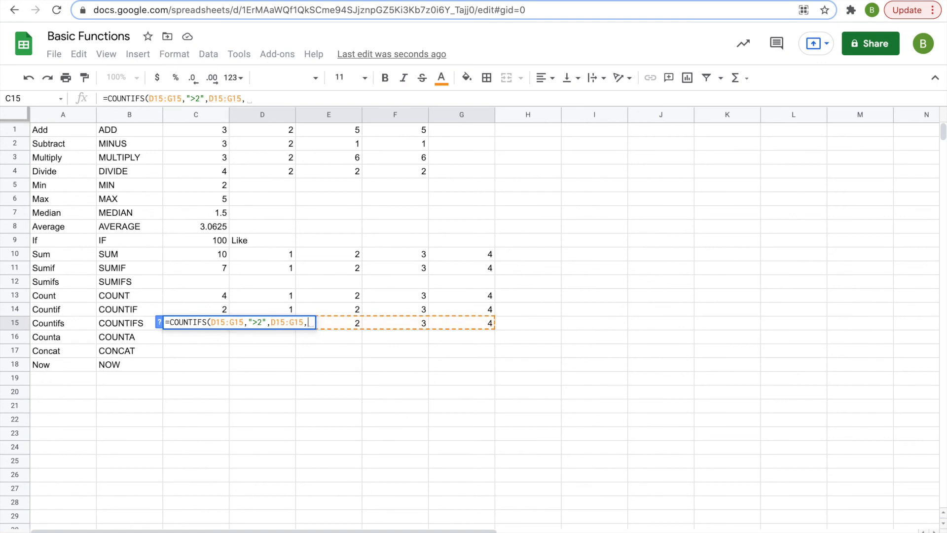
text(")
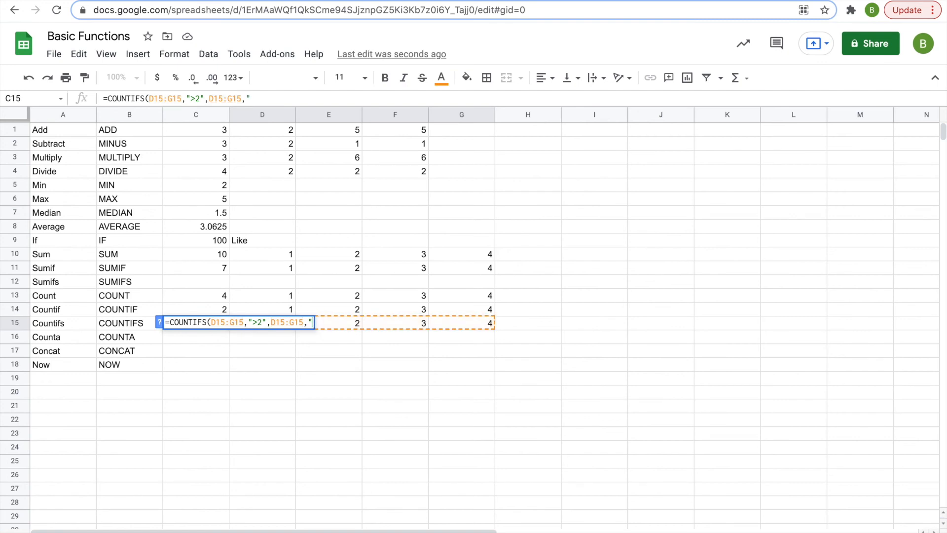
text(<4")
key(Return)
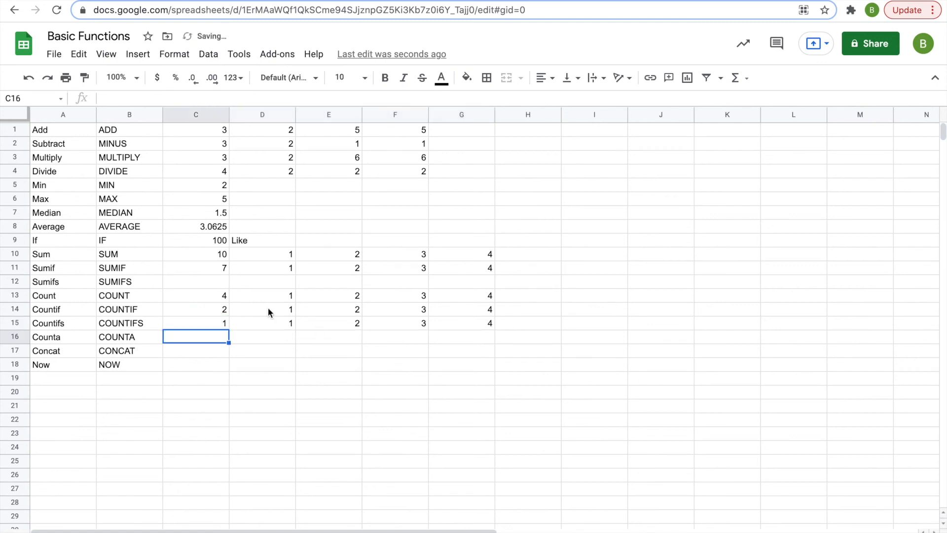
Step: Review the two-condition COUNTIFS formula in C15 against the number in F15
click(225, 327)
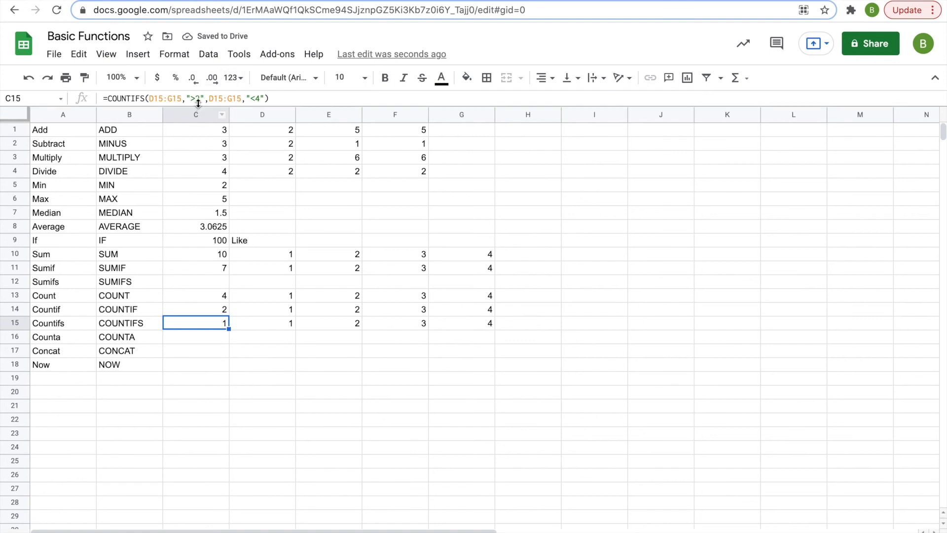
click(398, 326)
click(214, 327)
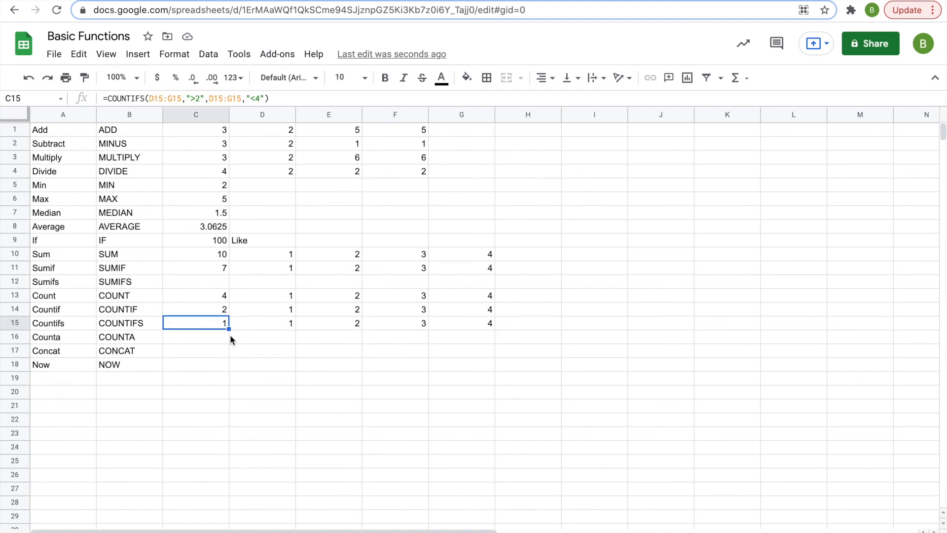
click(188, 338)
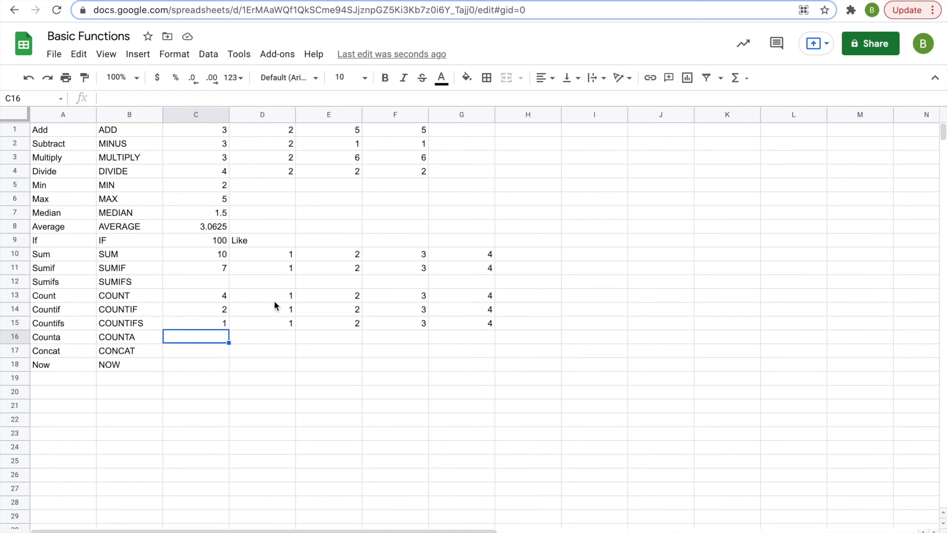
Step: Replace the number in D13 with the text A and check the COUNT formula in C13 against D13:G13
drag(274, 300, 449, 294)
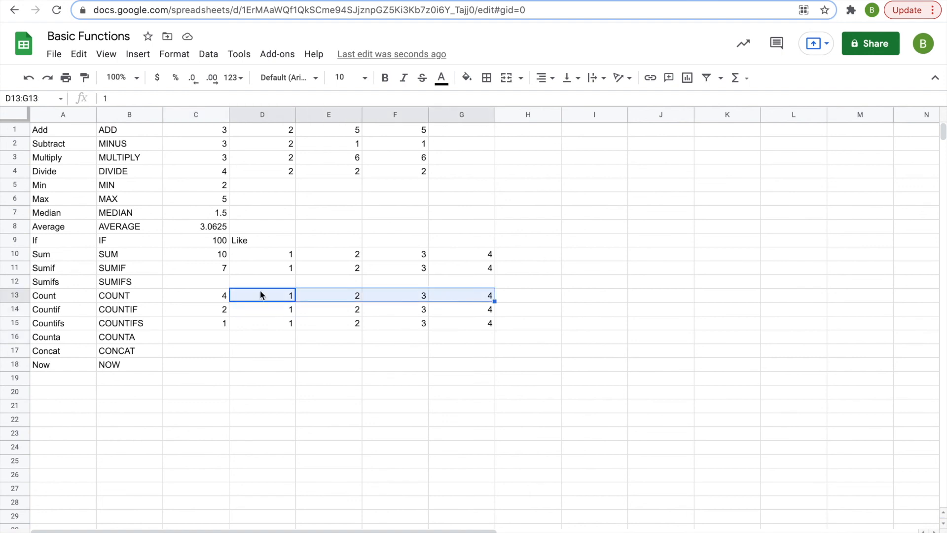
click(349, 295)
click(287, 296)
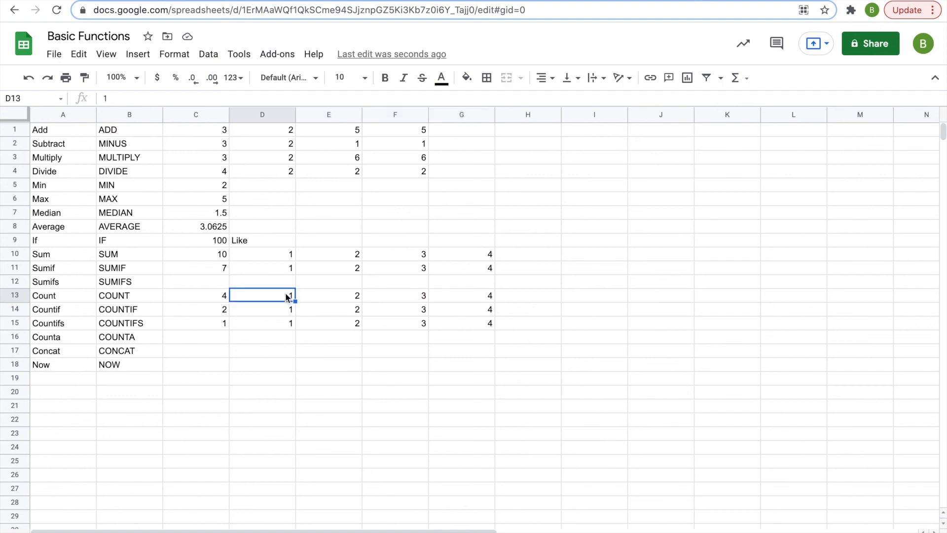
text(A)
click(294, 364)
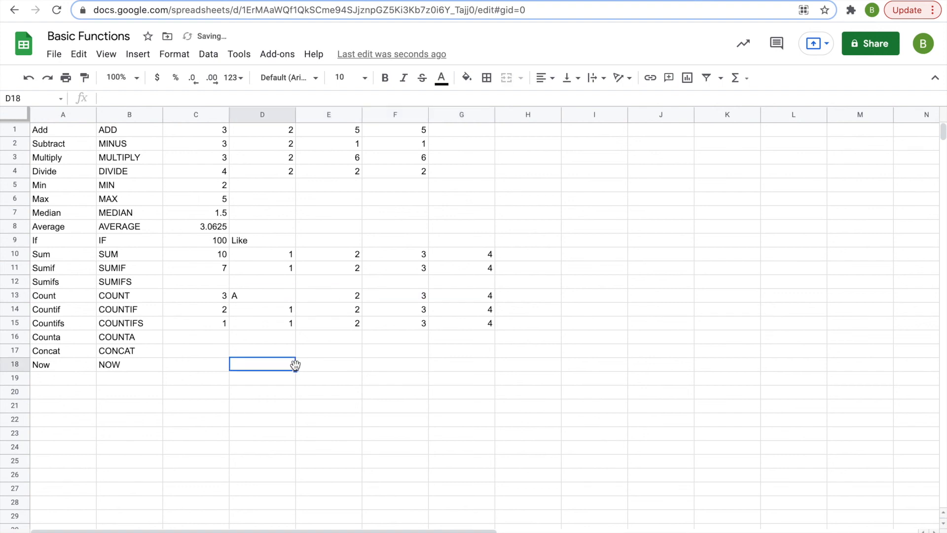
click(213, 296)
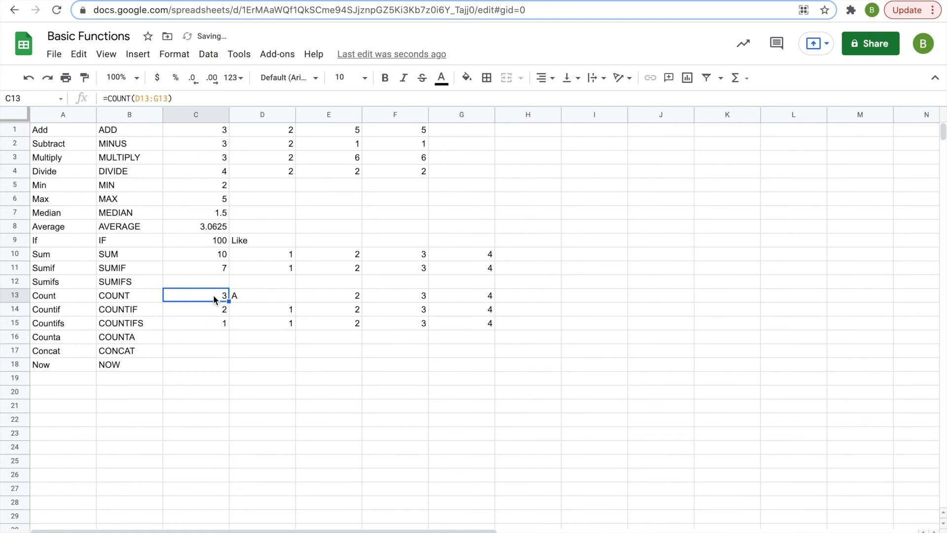
drag(262, 294, 443, 293)
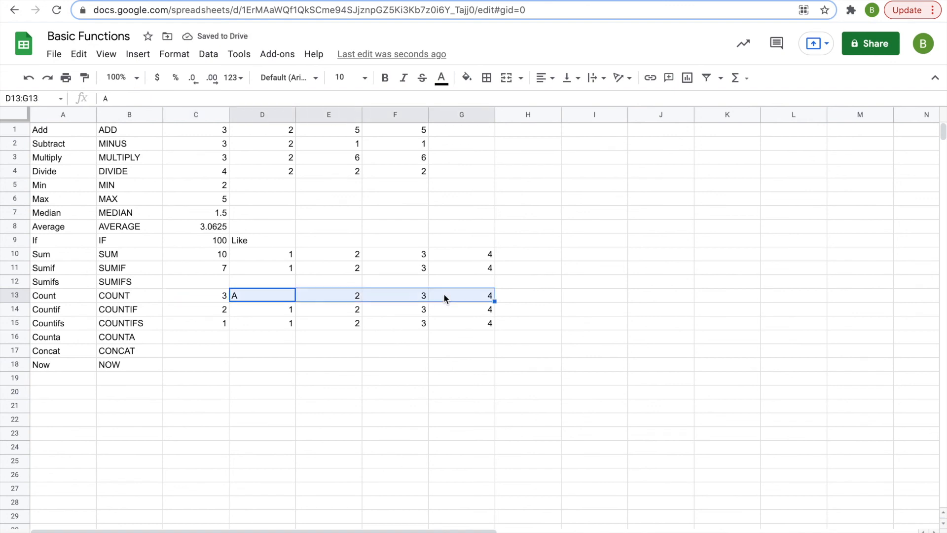
Step: Enter the mixed sample values A, B, 1 and 2 across D16:G16 in the Counta row
click(196, 340)
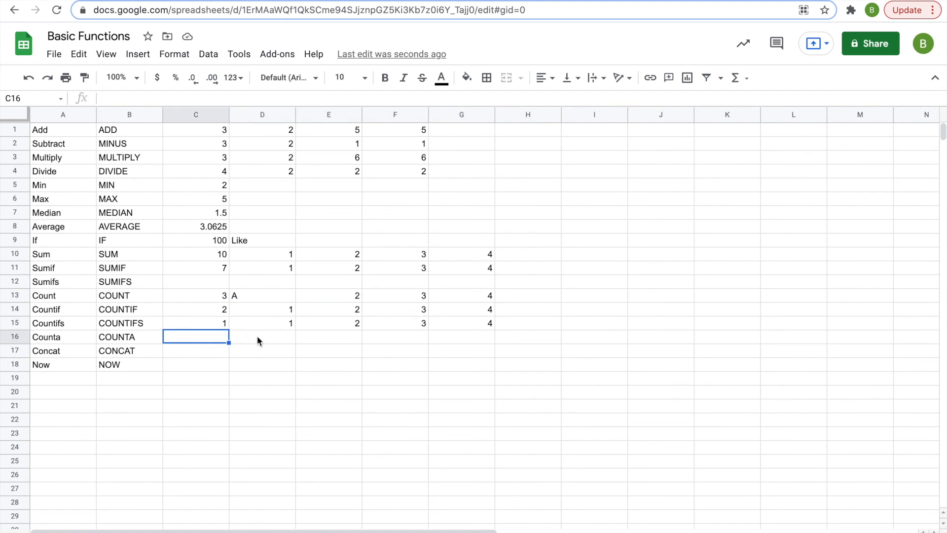
click(269, 335)
text(A)
key(Tab)
text(B)
key(Tab)
text(1)
key(Tab)
text(2)
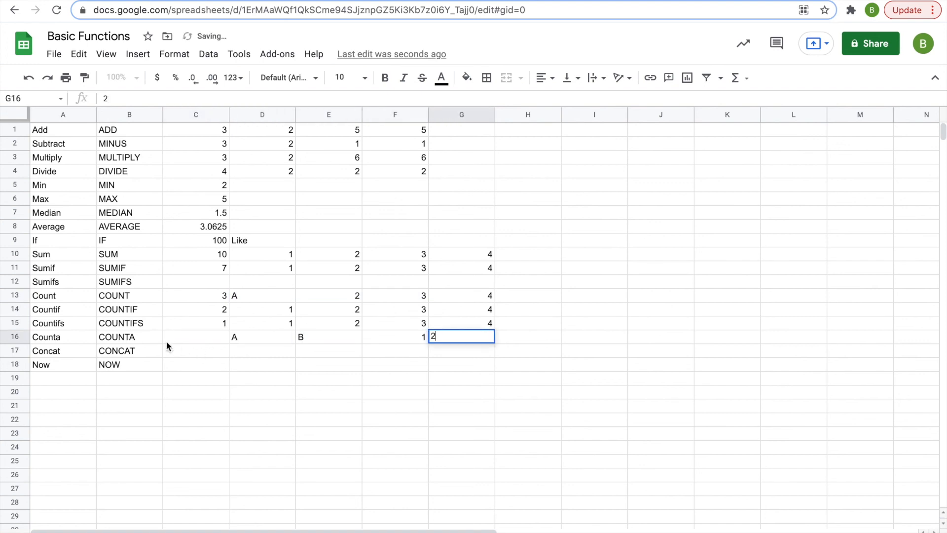
Step: Enter a COUNTA formula in C16 that counts all non-empty values across D16:G16
click(177, 342)
text(=CO)
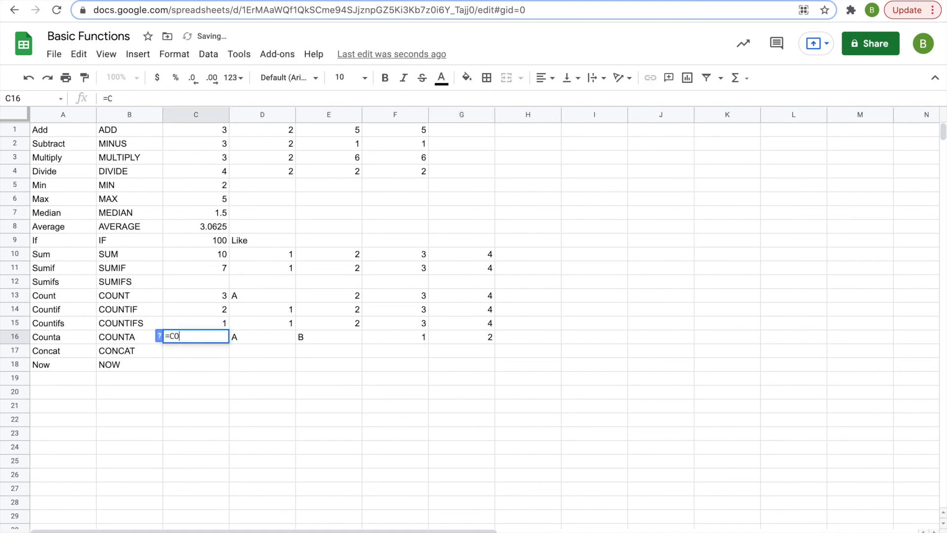
text(UNTA()
drag(257, 337, 486, 337)
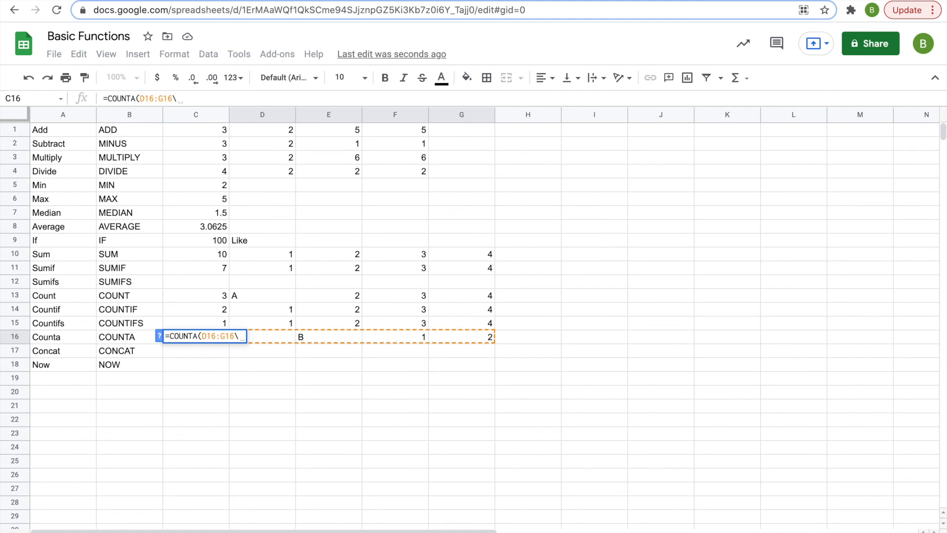
text())
key(Return)
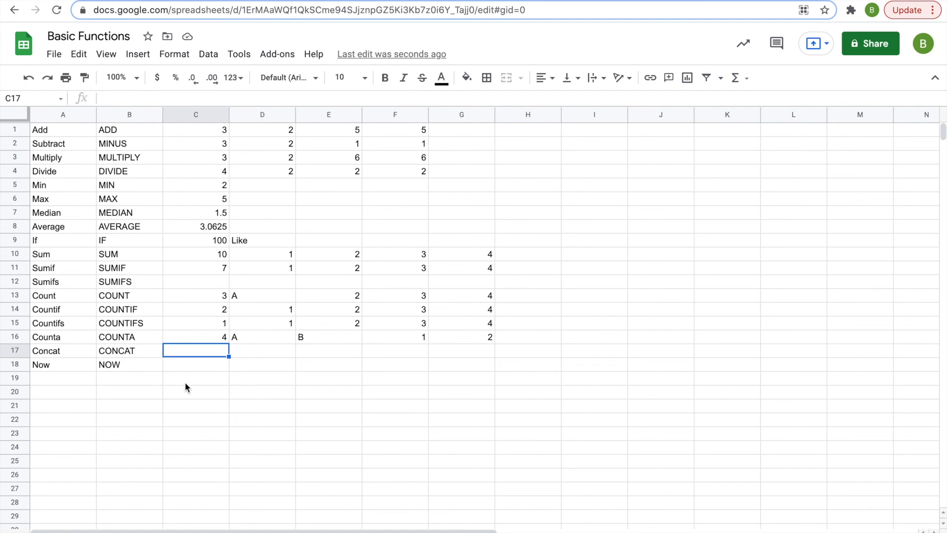
Step: Enter the sample texts You in D17 and Tube in E17 of the Concat row
click(248, 353)
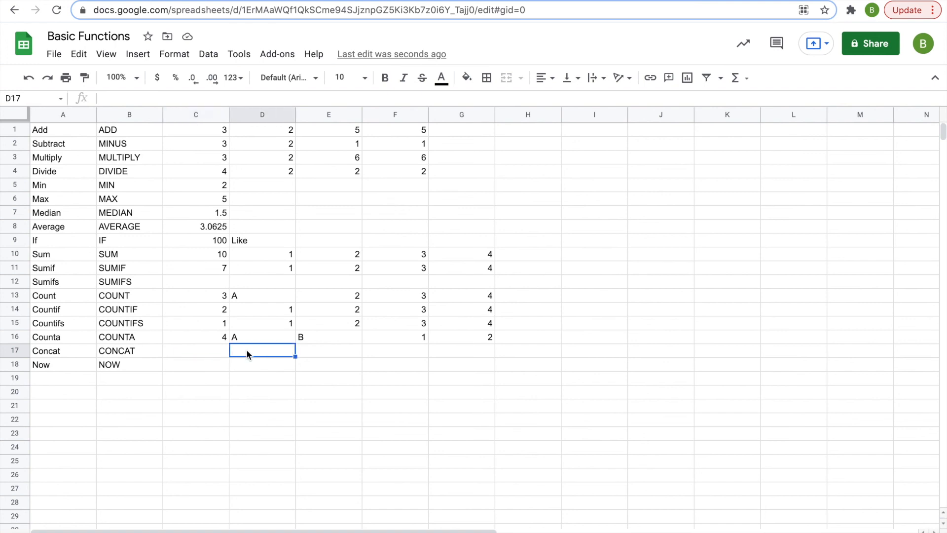
text(You)
key(Tab)
text(Tube)
Step: Enter the formula =CONCAT(D17,E17) in C17 to join the two sample texts, and check the finished formula
click(179, 351)
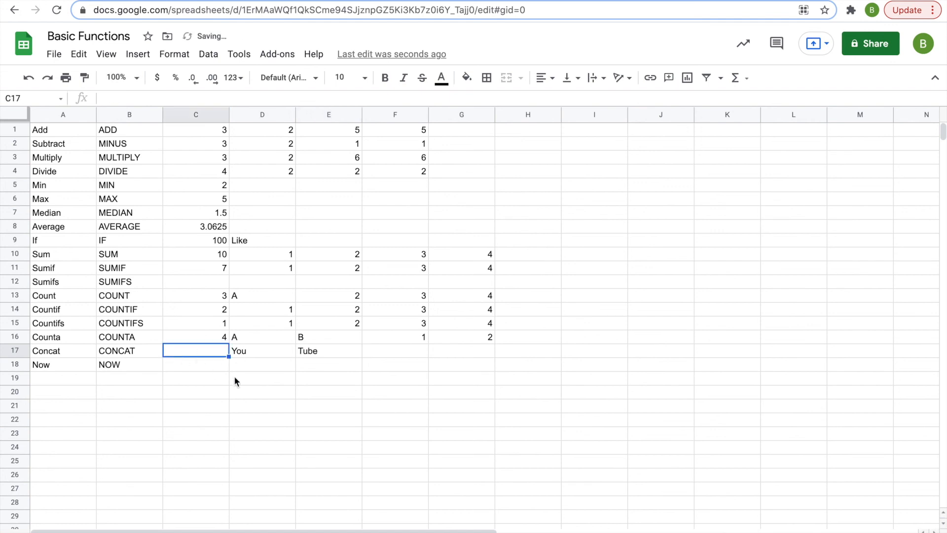
text(=CO)
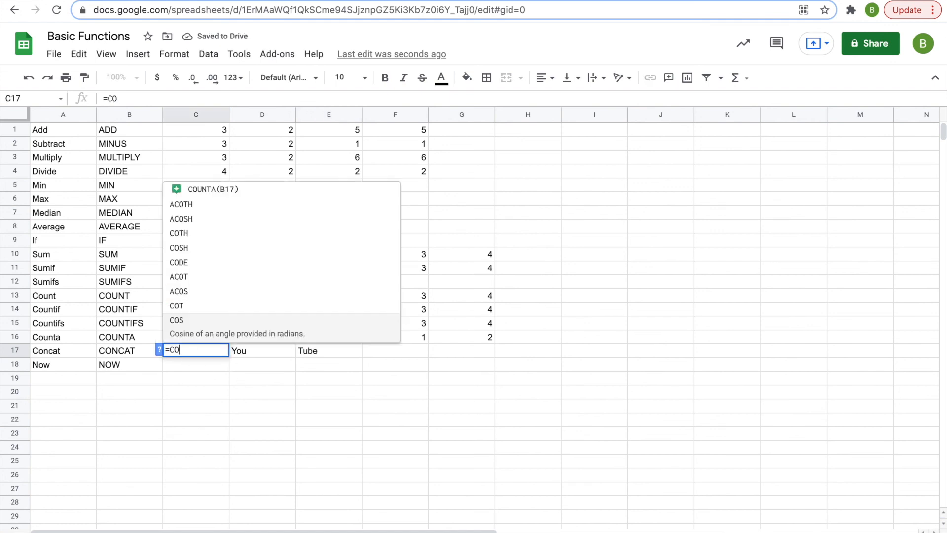
text(NCAT)
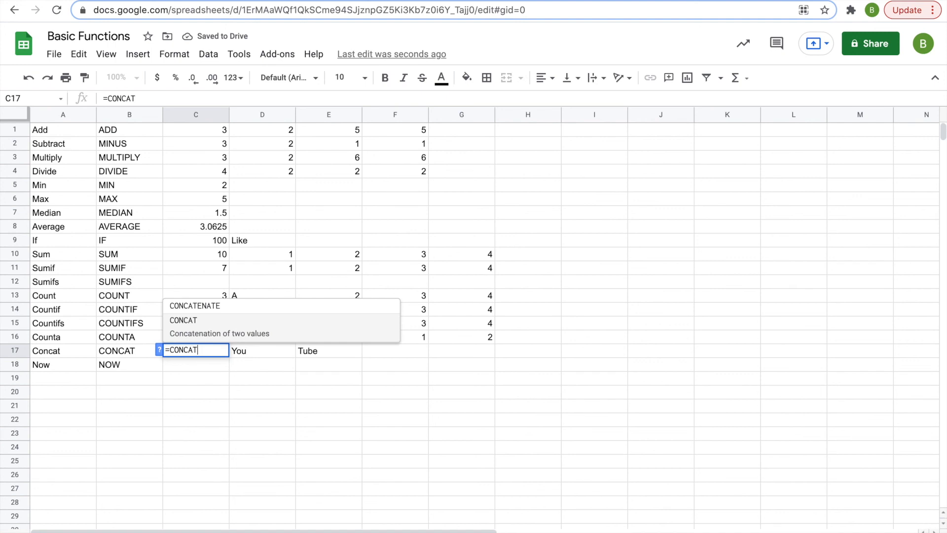
text(()
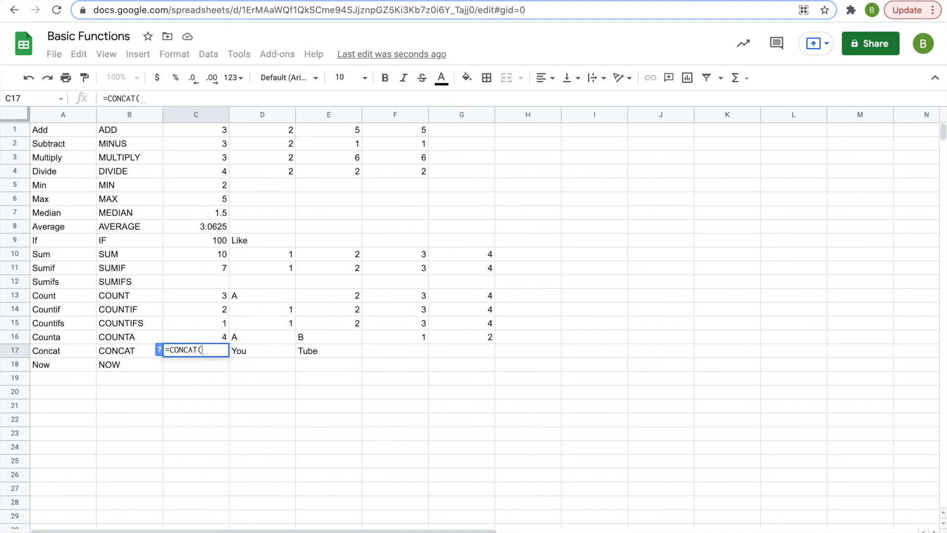
click(249, 352)
text(,)
click(306, 348)
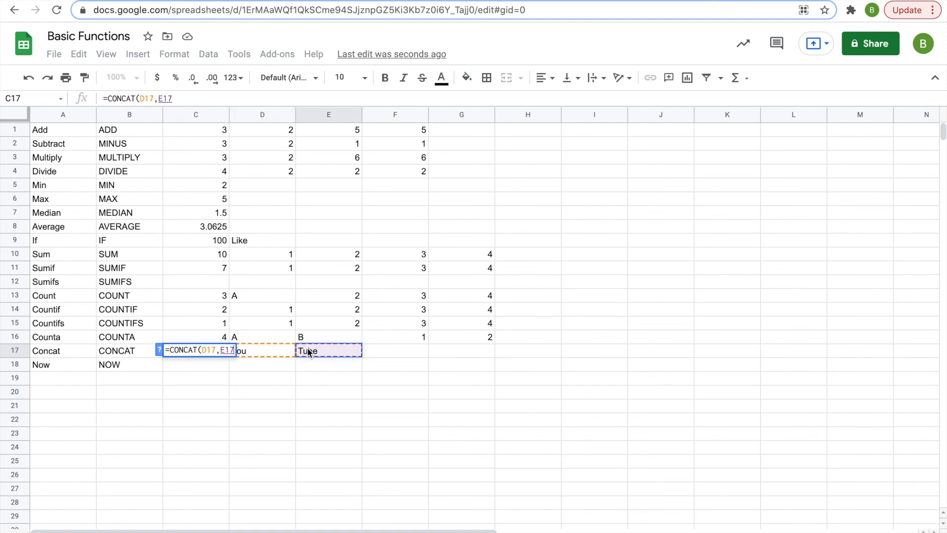
key(Return)
click(187, 354)
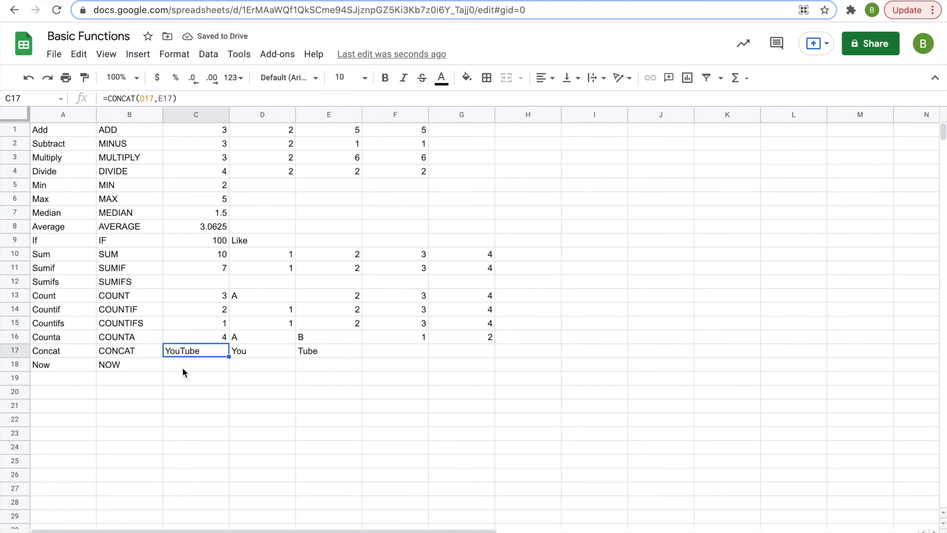
Step: Enter the formula =NOW() in C18 to return the current date and time
click(180, 366)
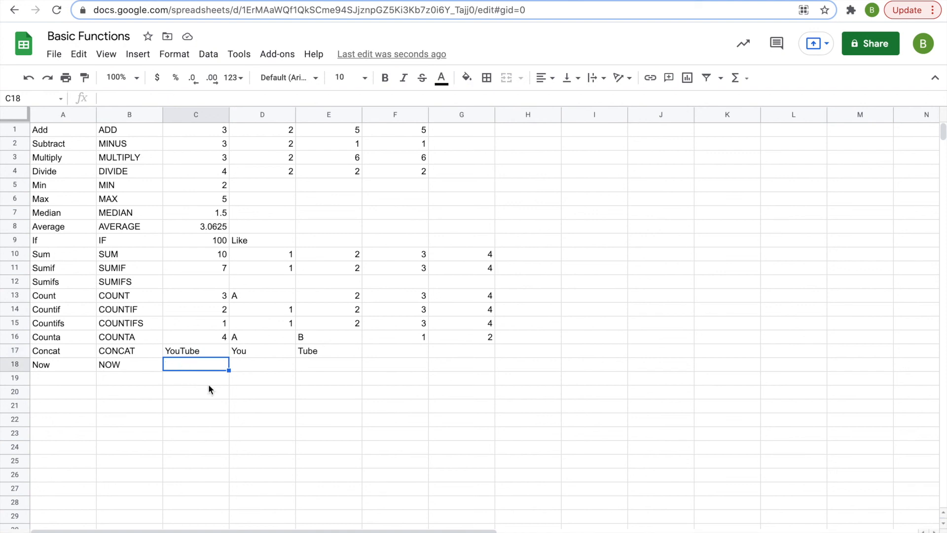
text(=NOW()
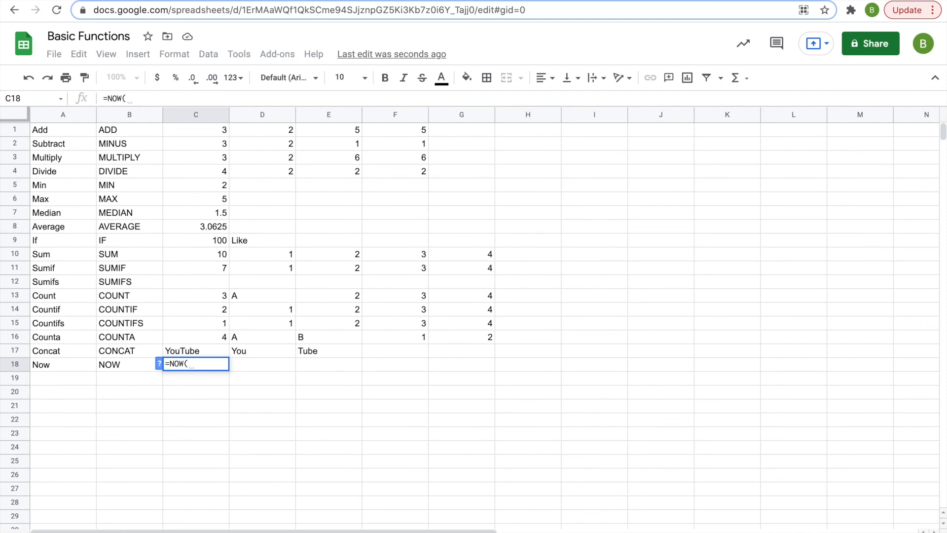
text())
key(Return)
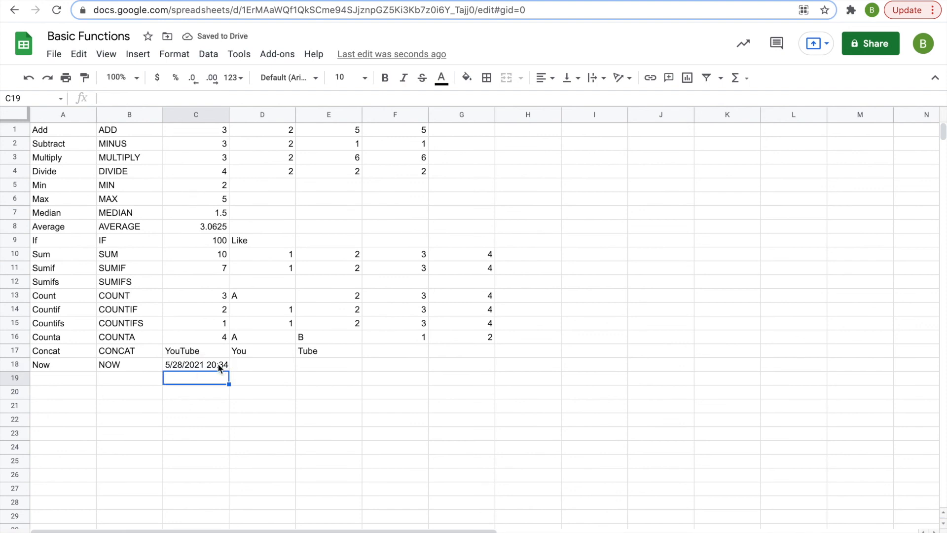
click(217, 395)
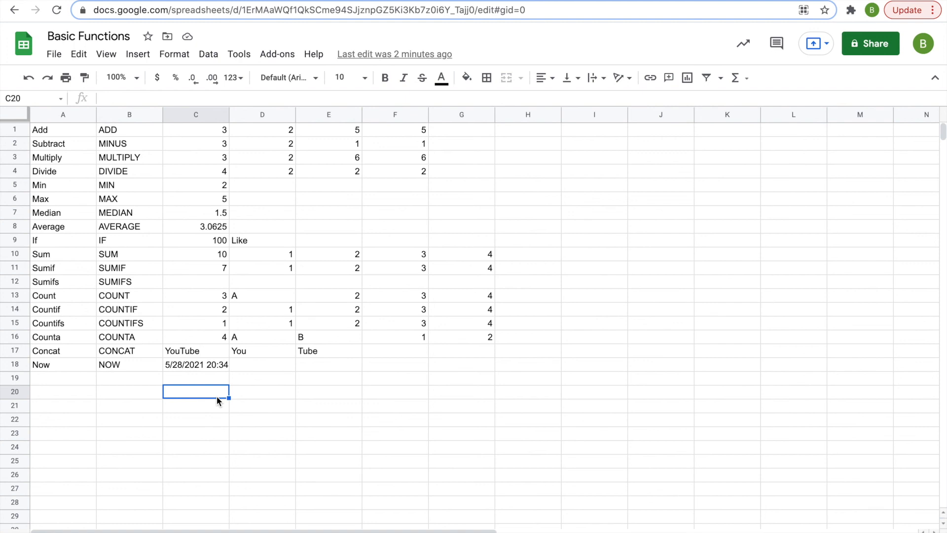
drag(64, 254, 134, 280)
drag(67, 298, 126, 322)
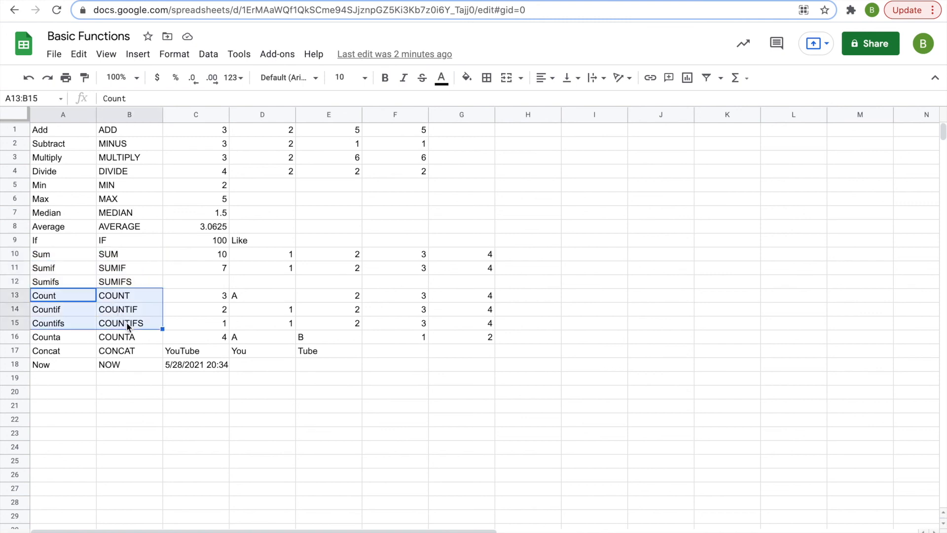
click(241, 410)
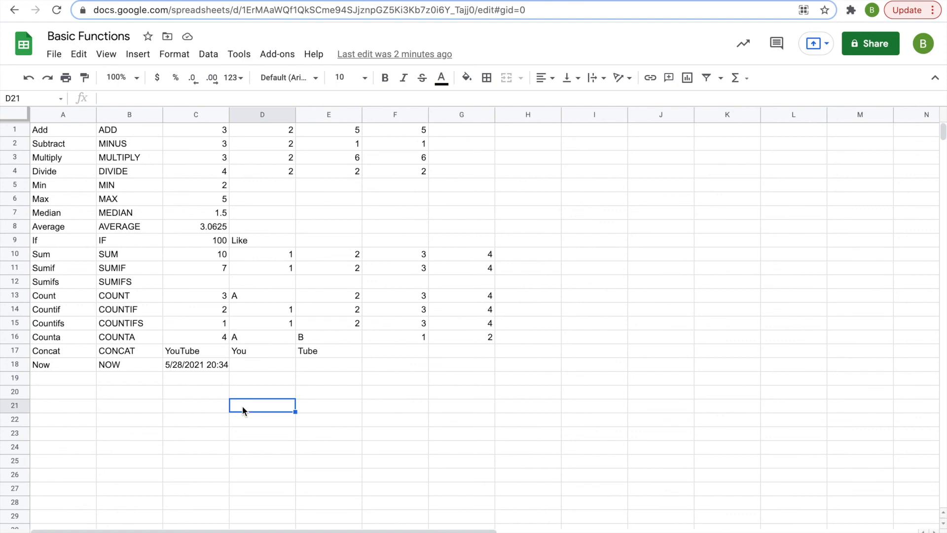